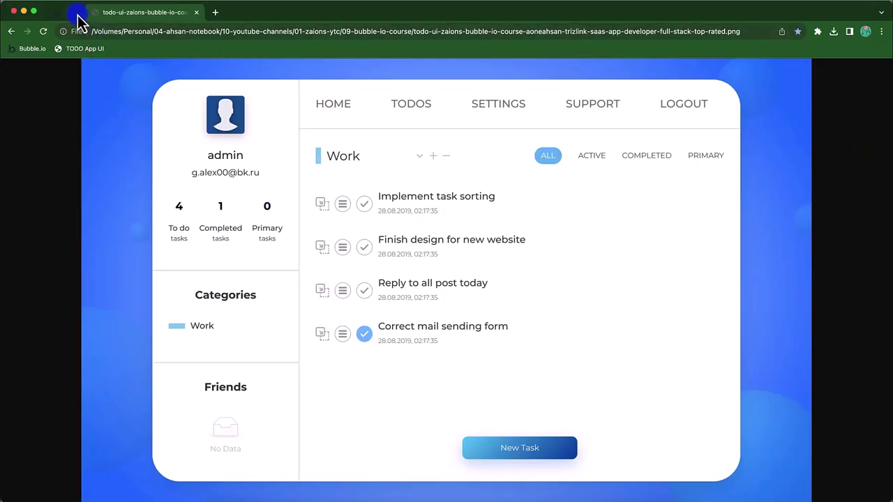
Step: Compare the empty index page with the TODO app mockup and place a Group container on the page
left_click(76, 12)
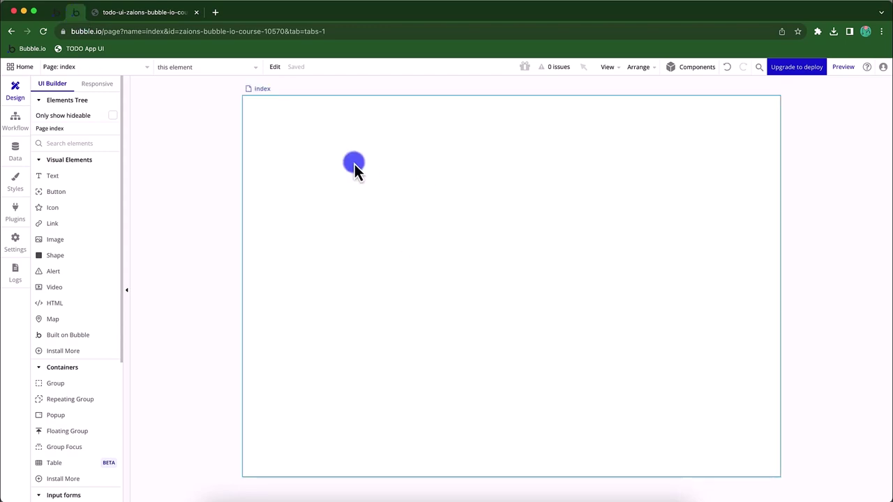
left_click(142, 12)
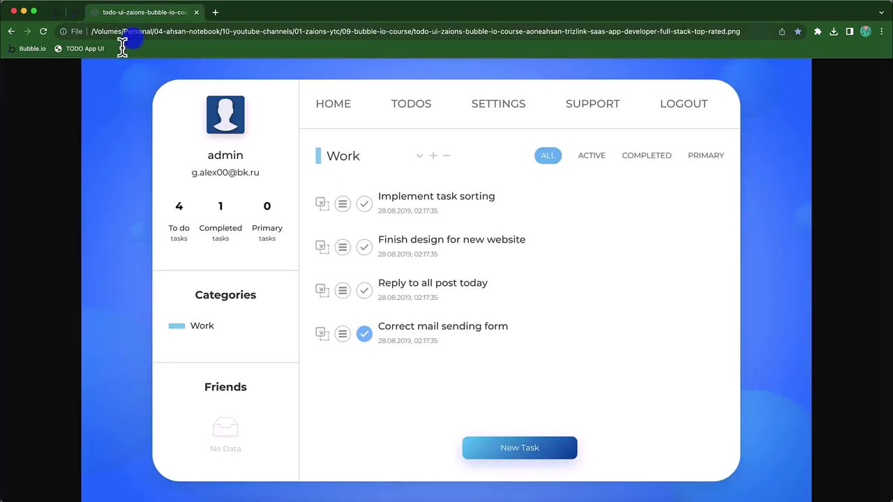
left_click(77, 13)
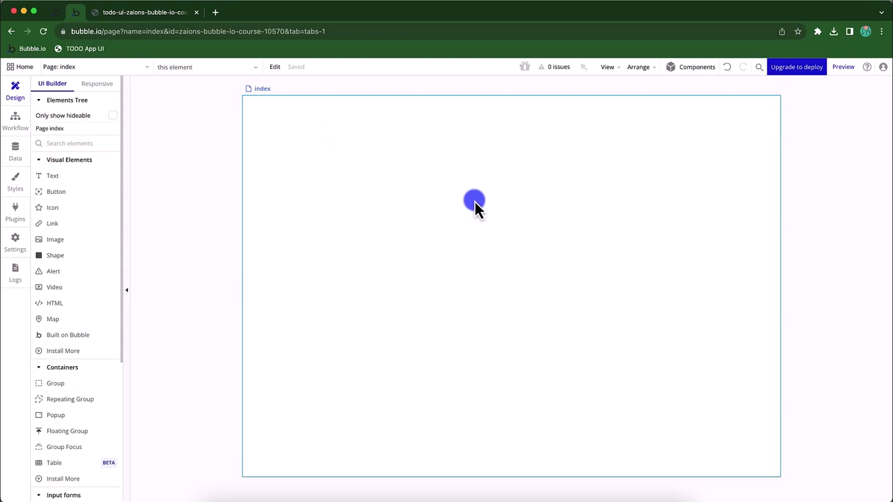
left_click(148, 13)
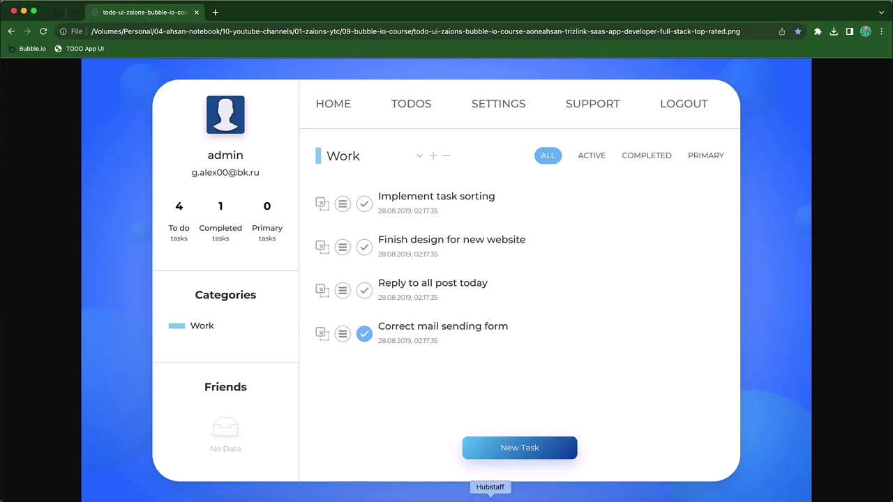
left_click(76, 13)
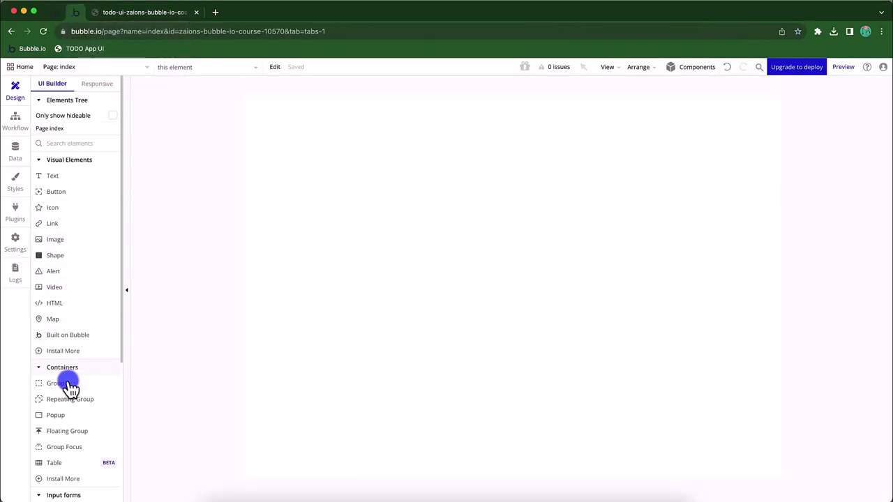
left_click_drag(63, 391, 415, 204)
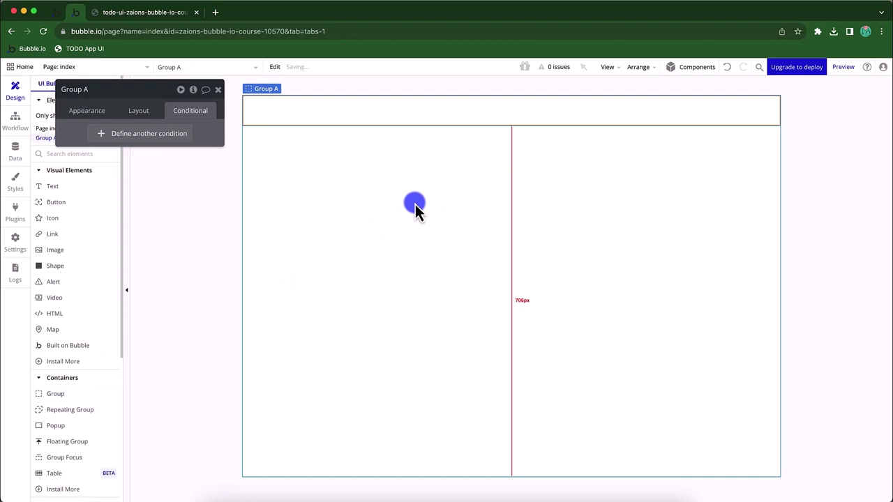
Step: Open the index page's appearance properties and move the property editor away from the elements tree
left_click(146, 13)
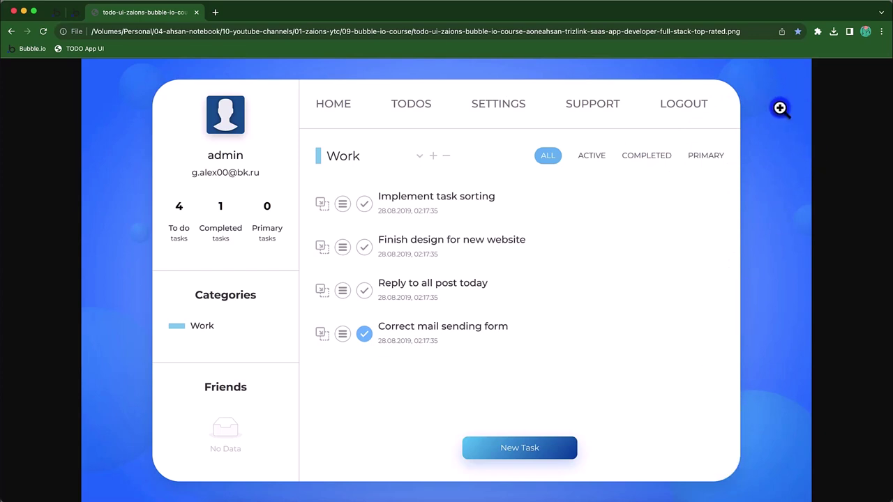
left_click(76, 12)
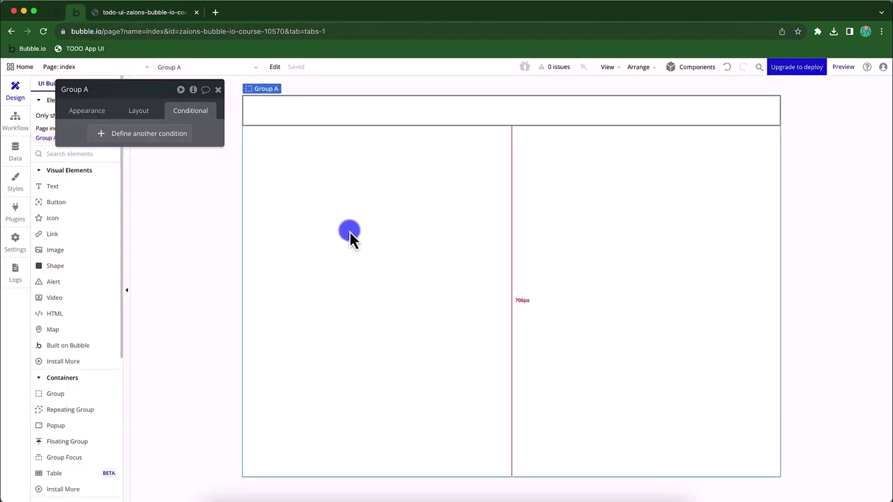
left_click(376, 253)
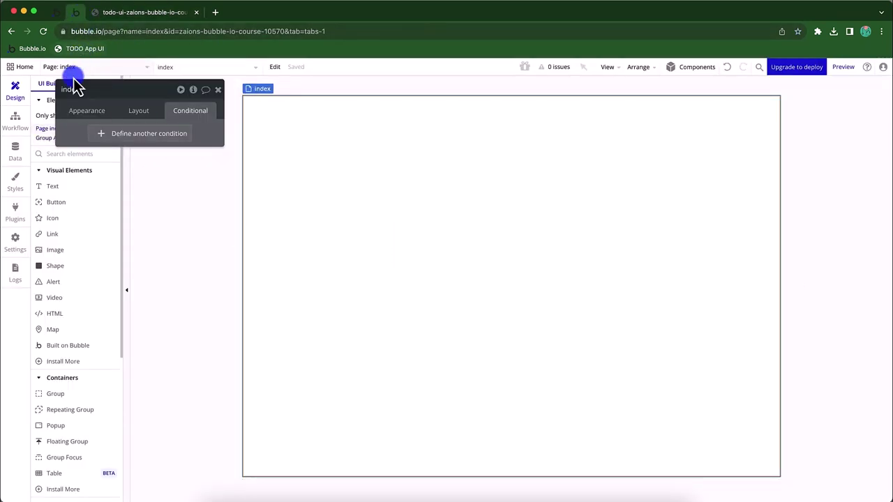
left_click(219, 91)
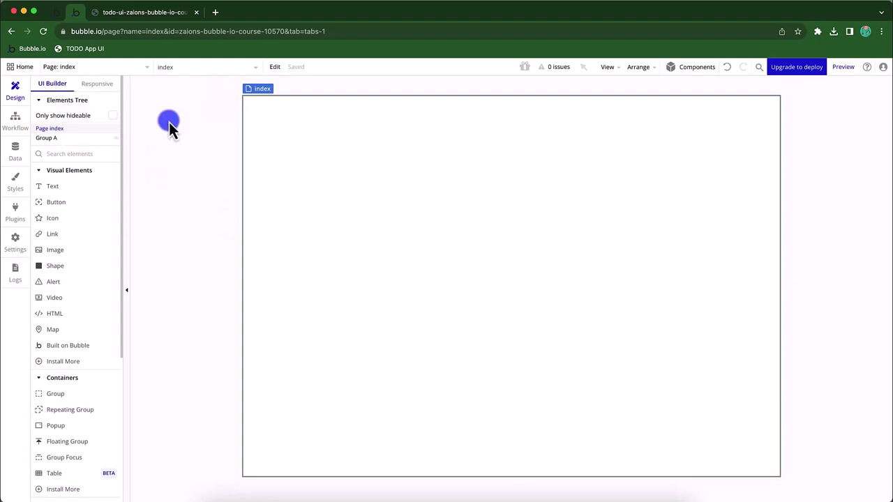
right_click(62, 131)
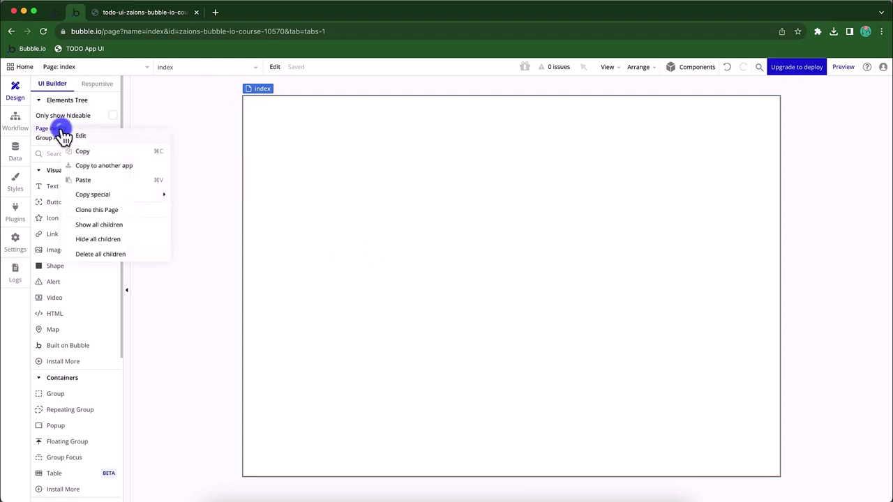
left_click(83, 136)
left_click_drag(143, 93, 765, 104)
left_click(732, 183)
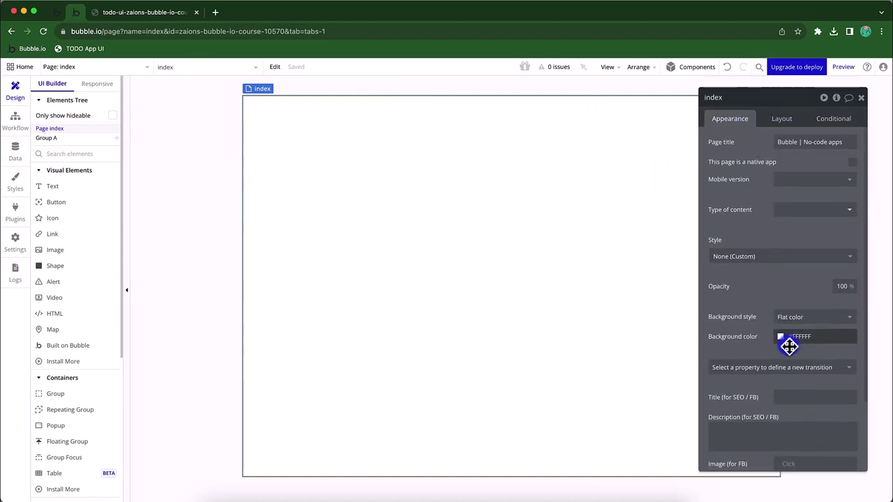
Step: Set the index page's flat background color to blue #4B72FF, using the mockup's background as reference
left_click(791, 337)
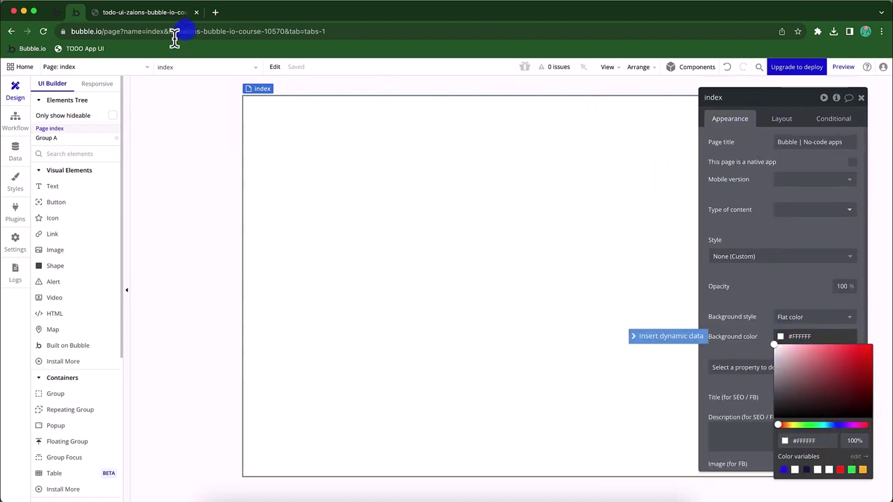
left_click(150, 12)
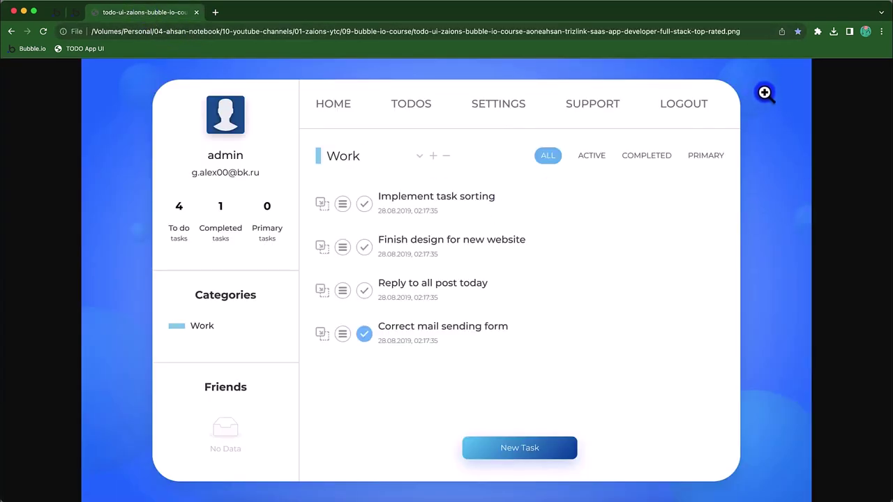
left_click(77, 14)
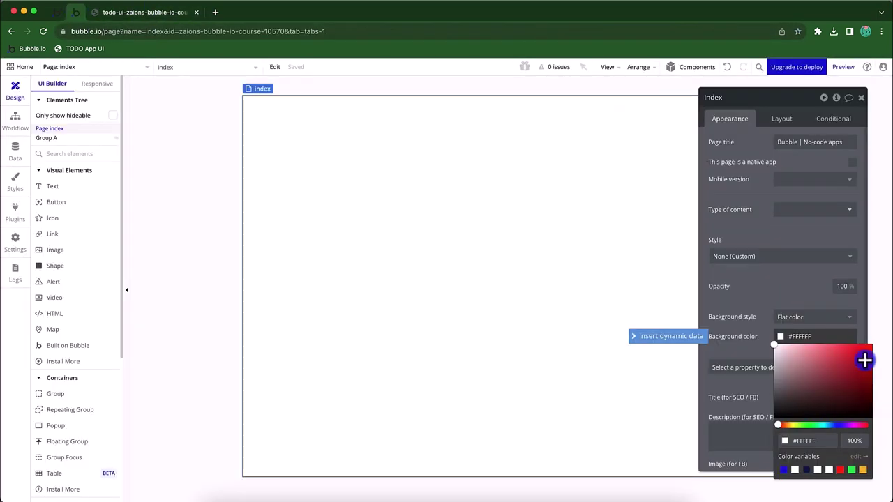
left_click(835, 426)
left_click_drag(824, 364, 842, 344)
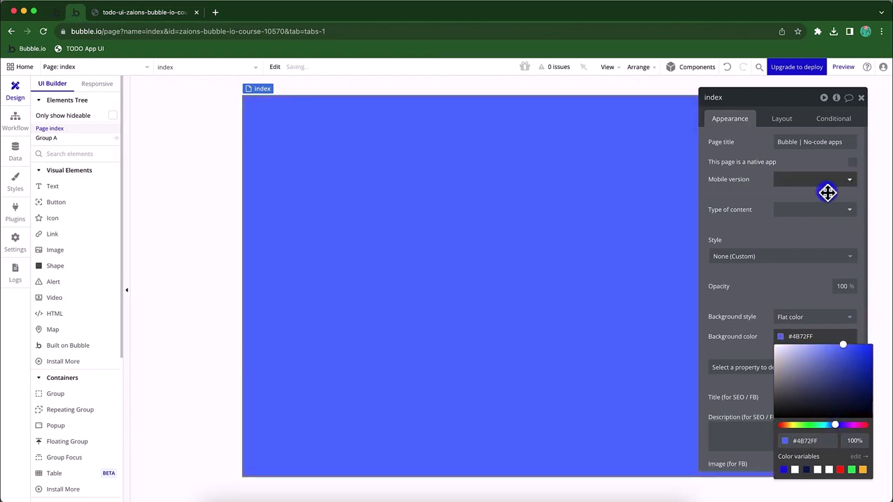
Step: Rename Group A as AppContainer
left_click(69, 139)
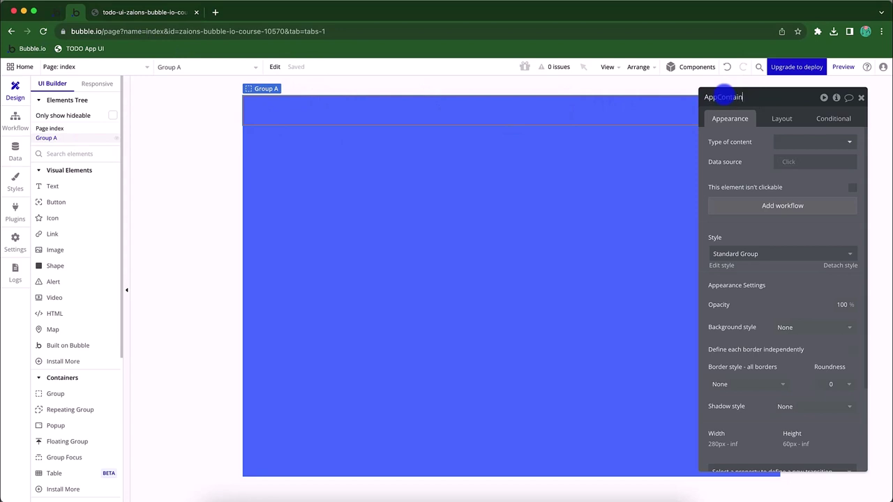
left_click(726, 98)
type("AppContainer")
key("Return")
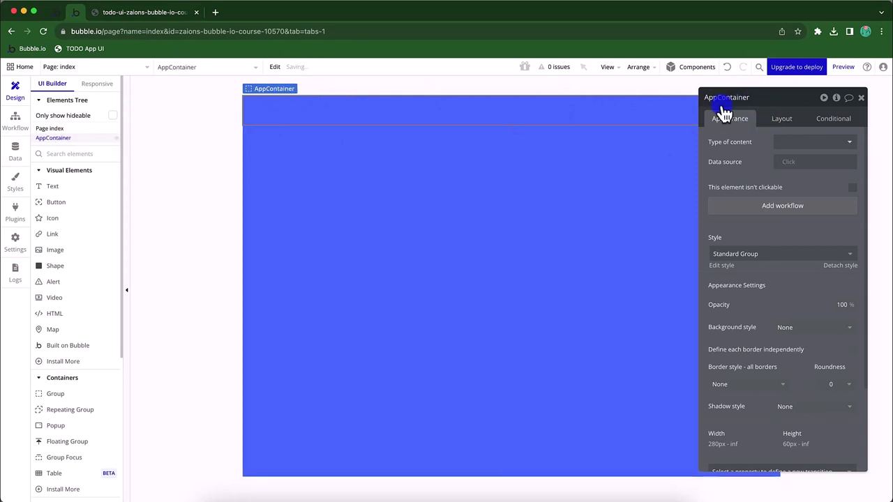
Step: Set the AppContainer group's background style to Flat color
scroll(791, 369, "down", 2)
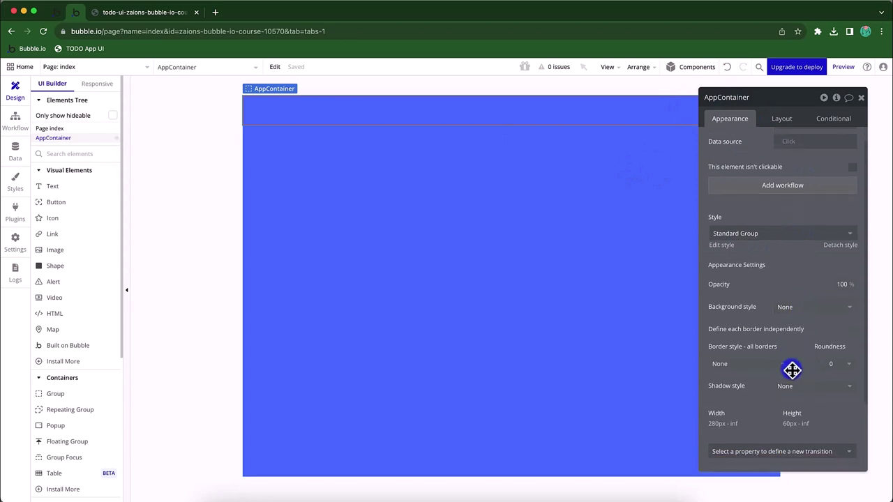
left_click(808, 272)
left_click(802, 314)
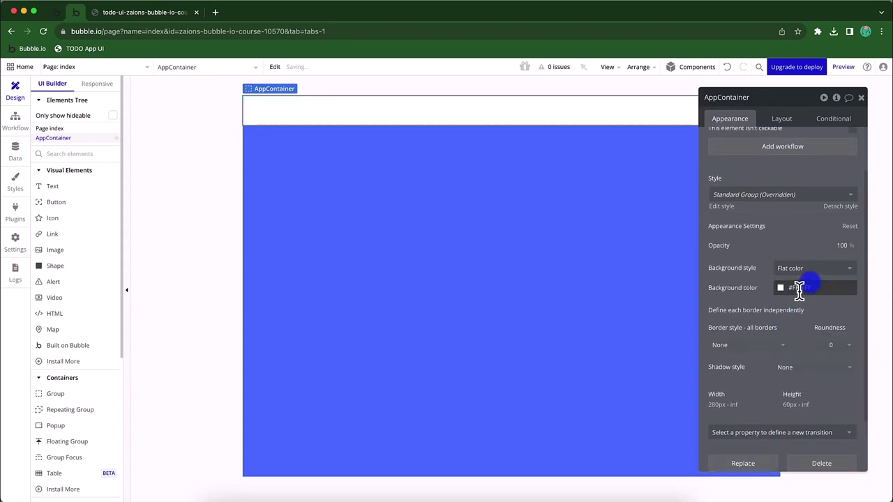
left_click(126, 13)
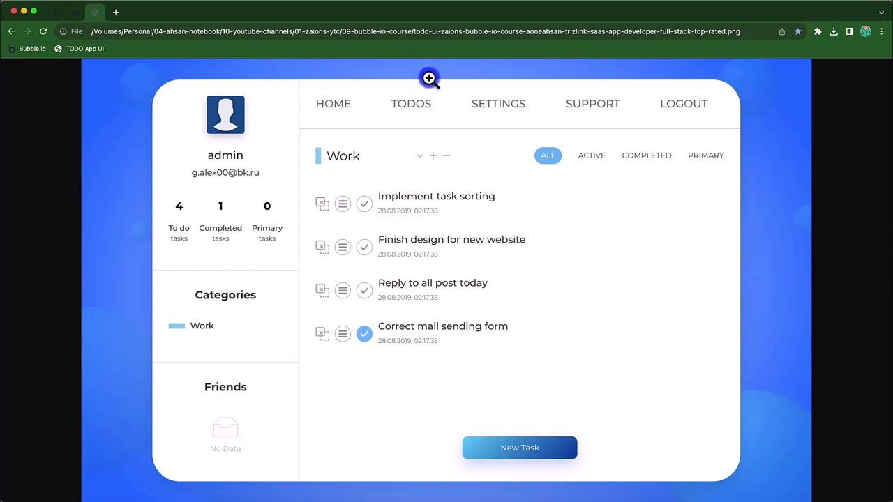
left_click(116, 13)
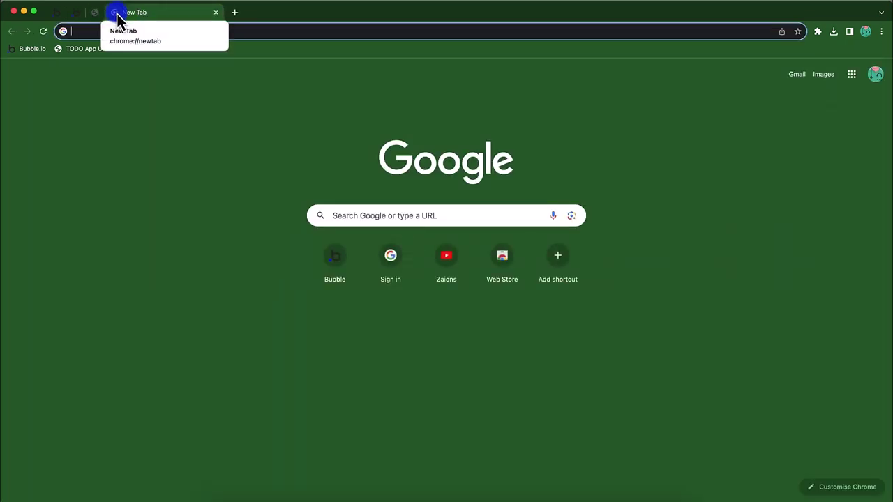
type("https://zaions.com/mitbe")
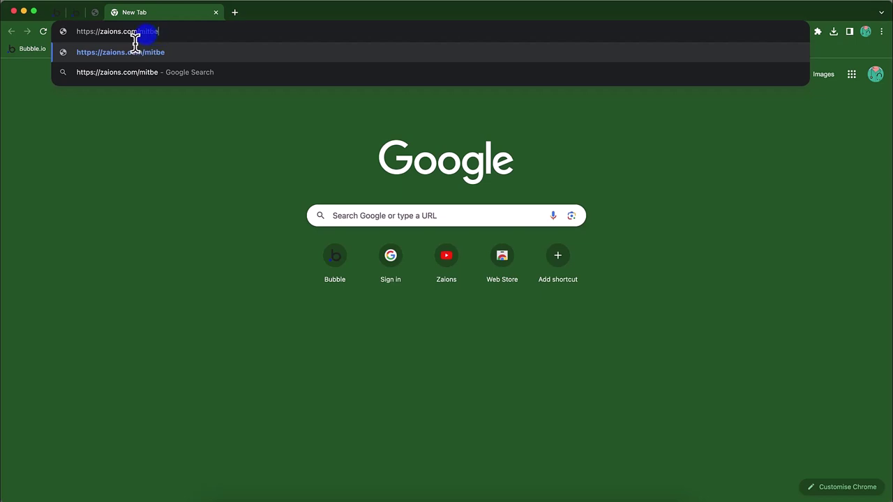
key("Return")
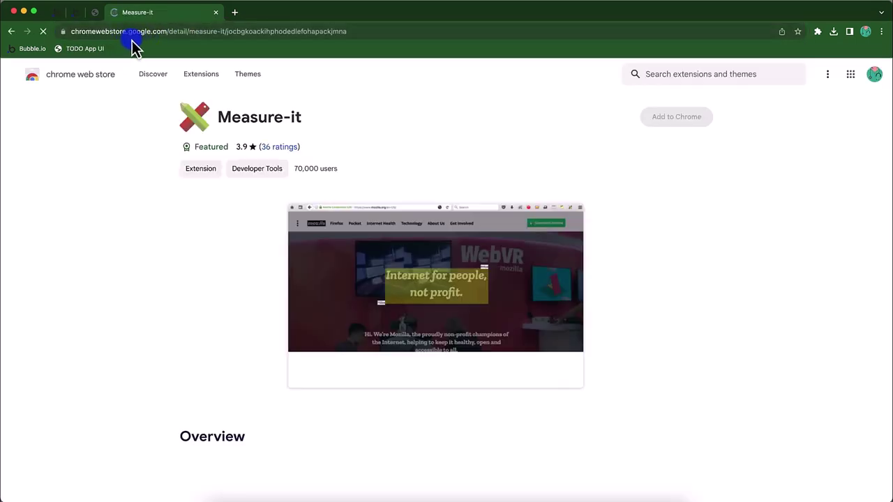
left_click(690, 118)
left_click(532, 258)
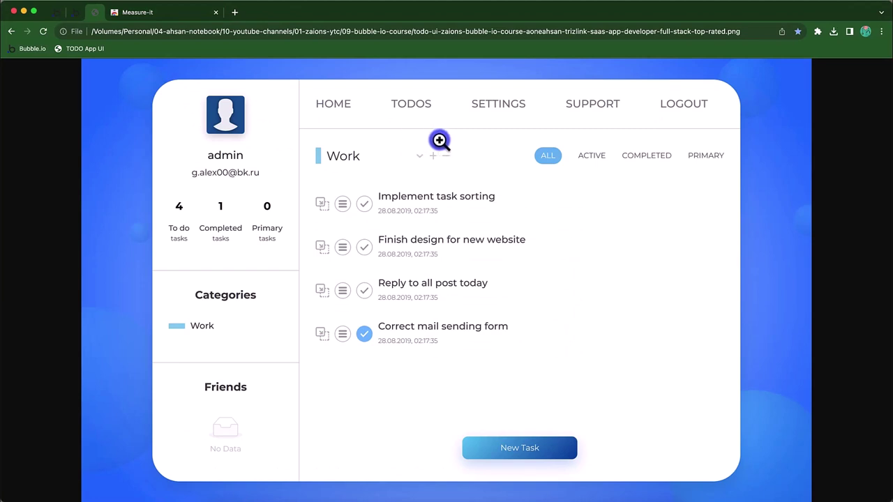
Step: Close the Measure-it store page and pin the extension in the browser
left_click(136, 12)
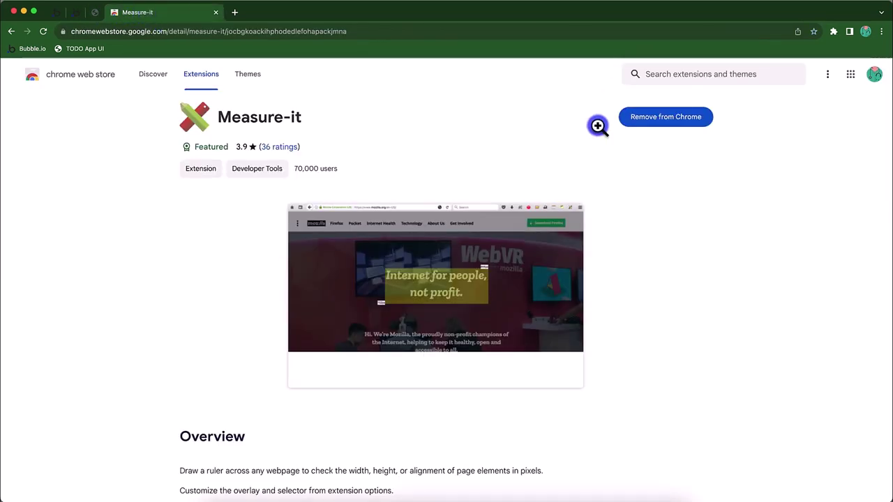
key("super+w")
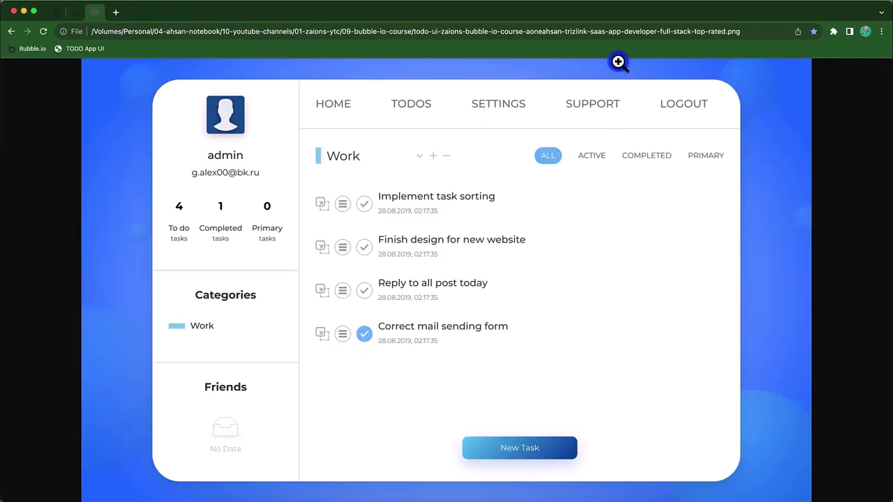
left_click(833, 31)
left_click(803, 102)
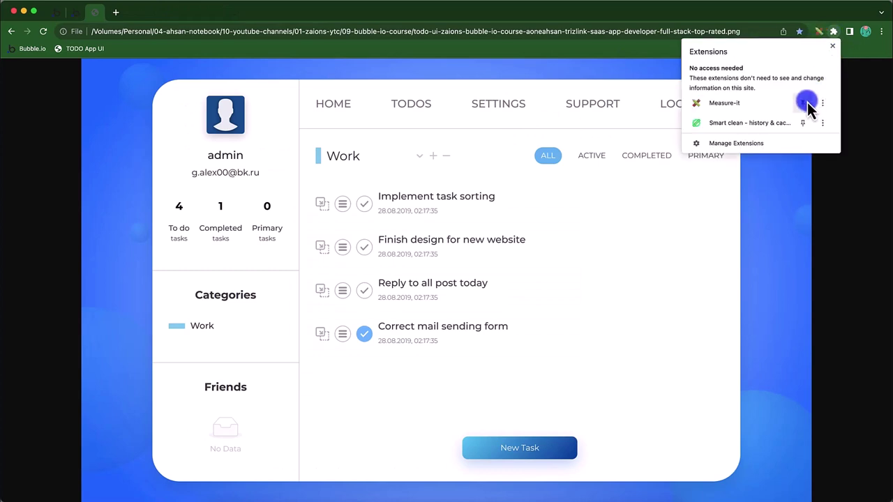
left_click(824, 17)
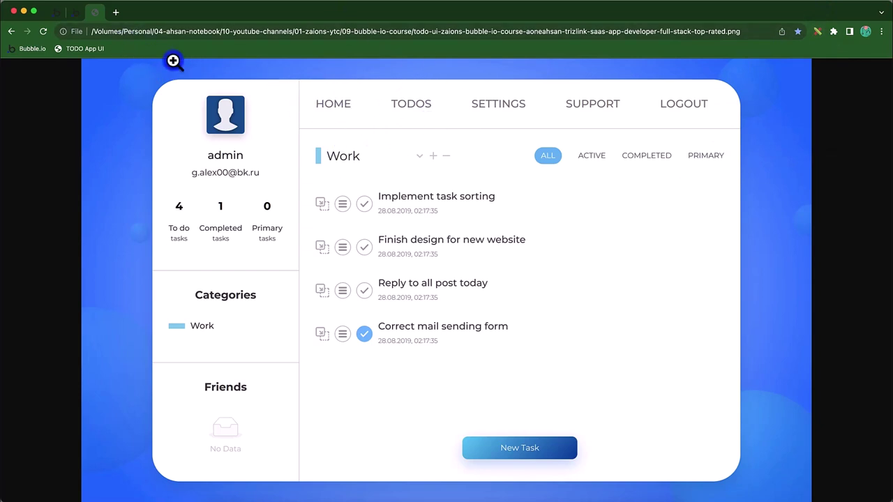
Step: Measure trial areas above and beside the AppContainer group on the Bubble canvas with Measure-it
left_click(80, 15)
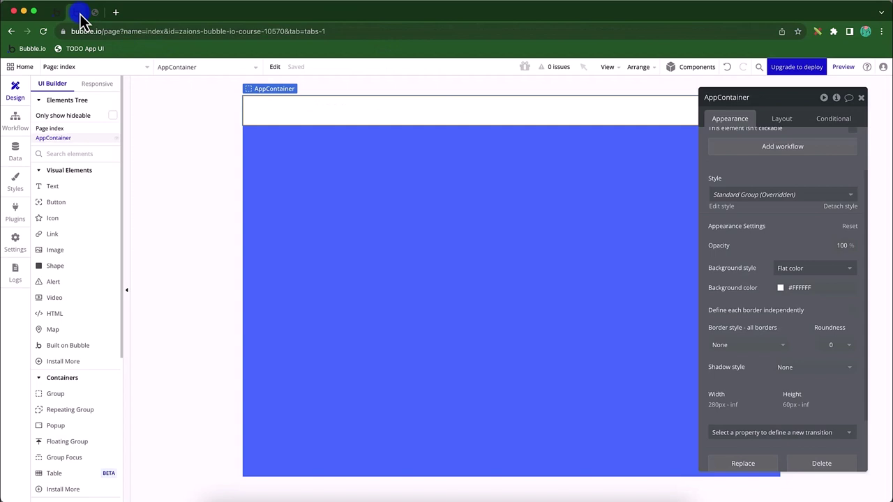
left_click(817, 31)
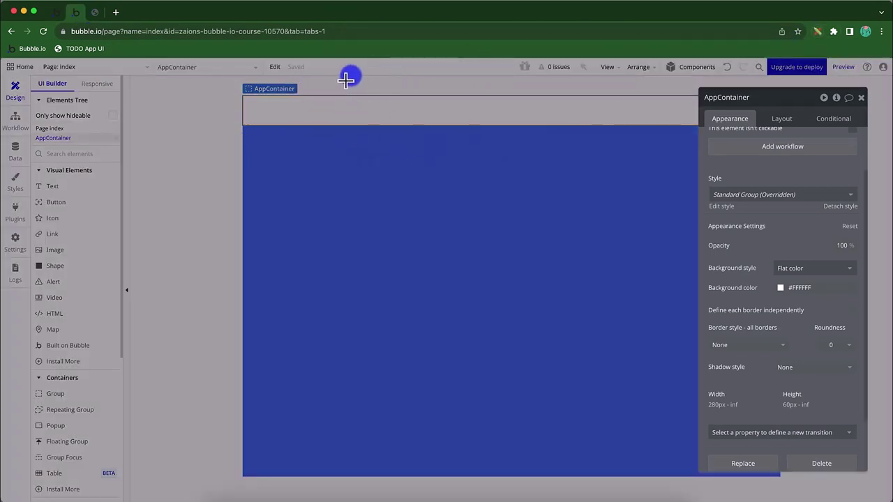
left_click_drag(347, 79, 506, 95)
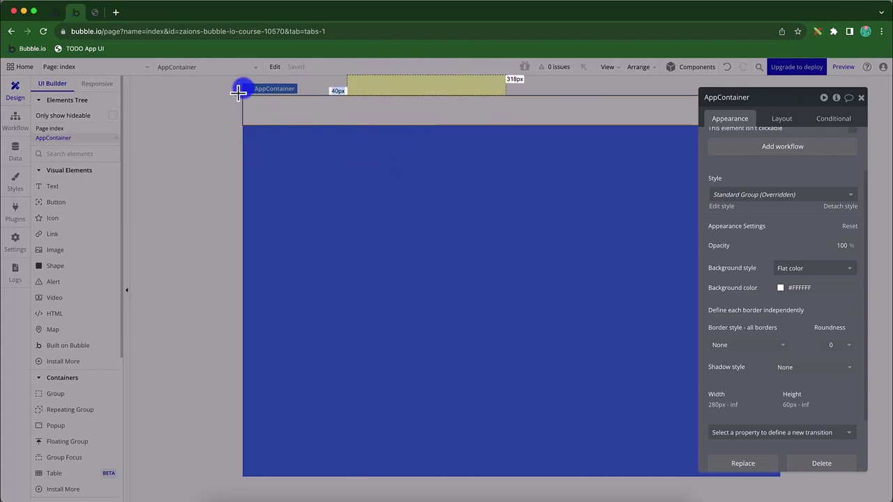
mouse_move(242, 83)
left_mouse_down()
mouse_move(289, 100)
mouse_move(169, 80)
left_mouse_up()
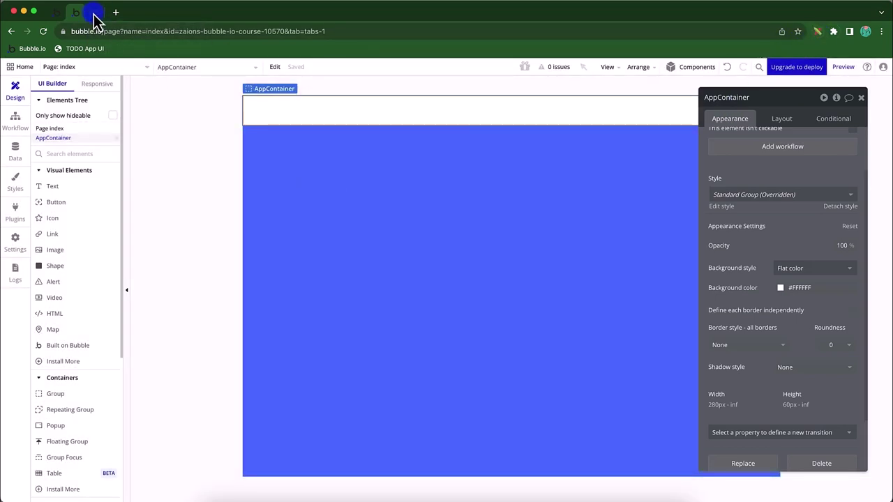
Step: Open the Measure-it options from the mockup page, dismiss the color and opacity settings, and allow the extension access to file URLs
left_click(96, 13)
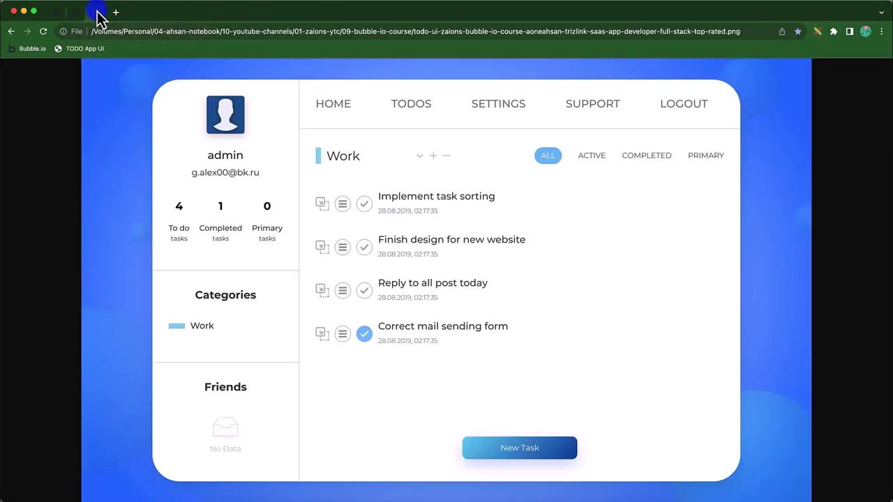
right_click(818, 32)
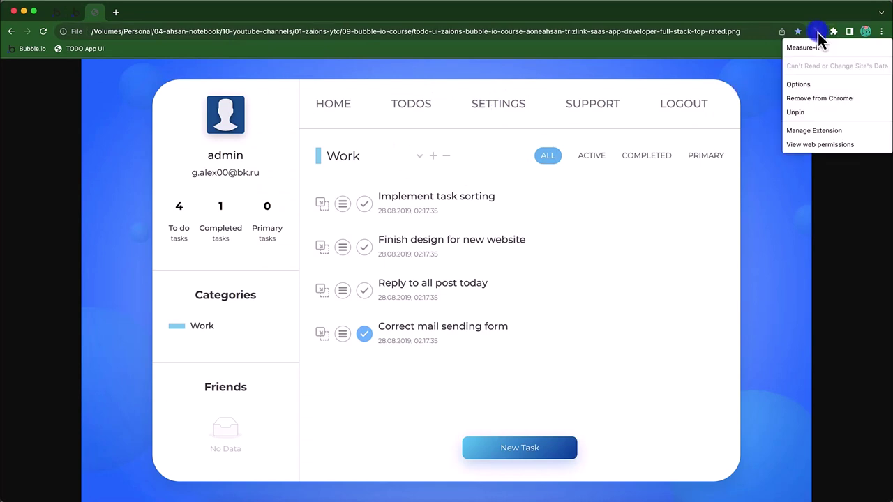
left_click(801, 83)
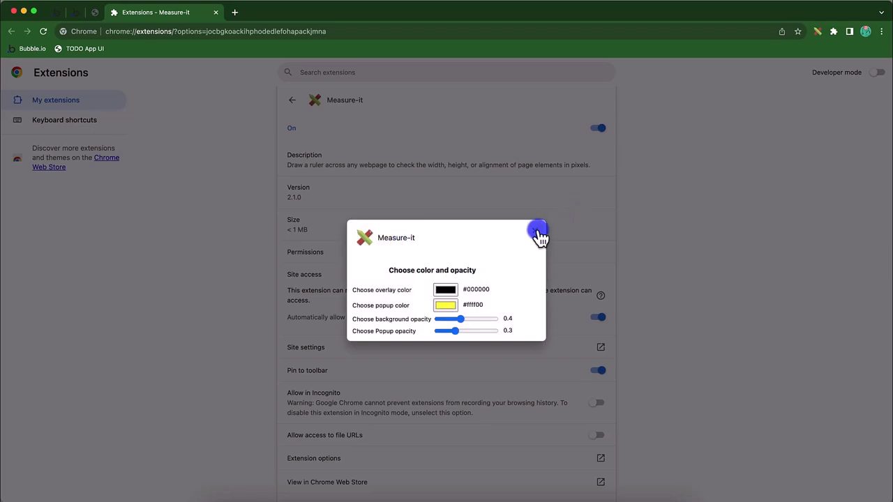
left_click(535, 235)
scroll(489, 339, "down", 3)
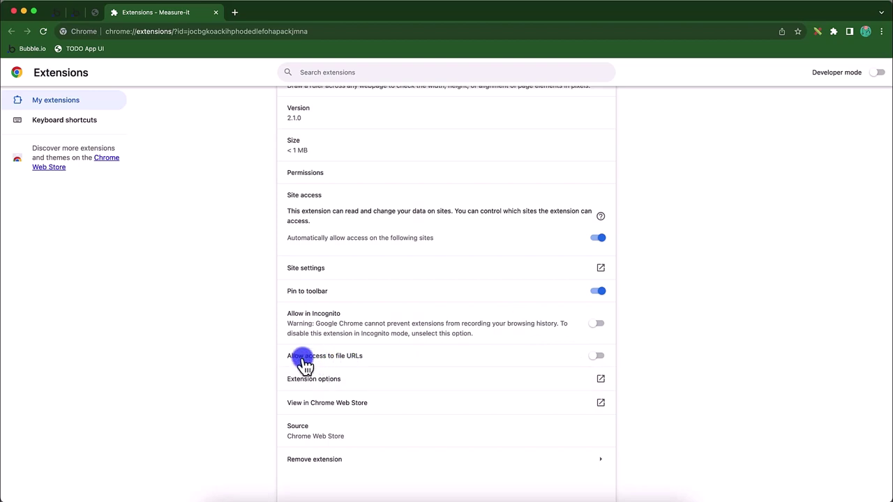
left_click(594, 357)
Step: Activate Measure-it on the mockup image, recheck its file URL access, and measure the gap above the white app container
left_click(95, 12)
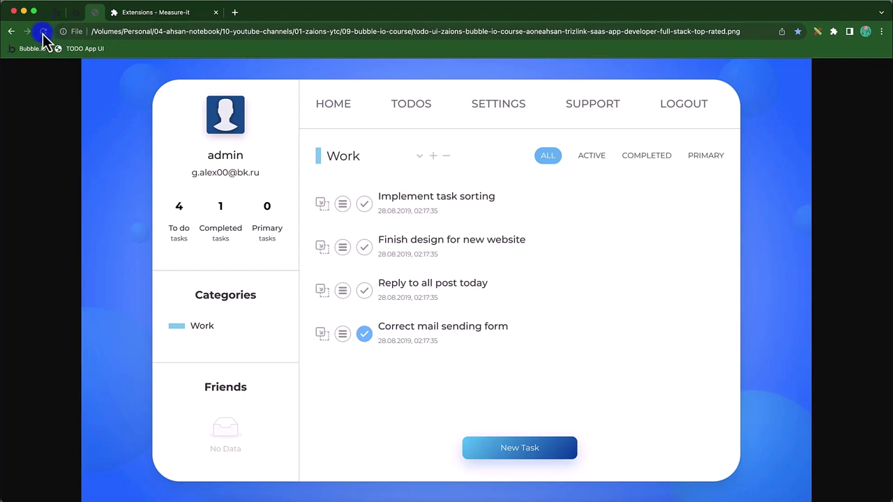
left_click(817, 33)
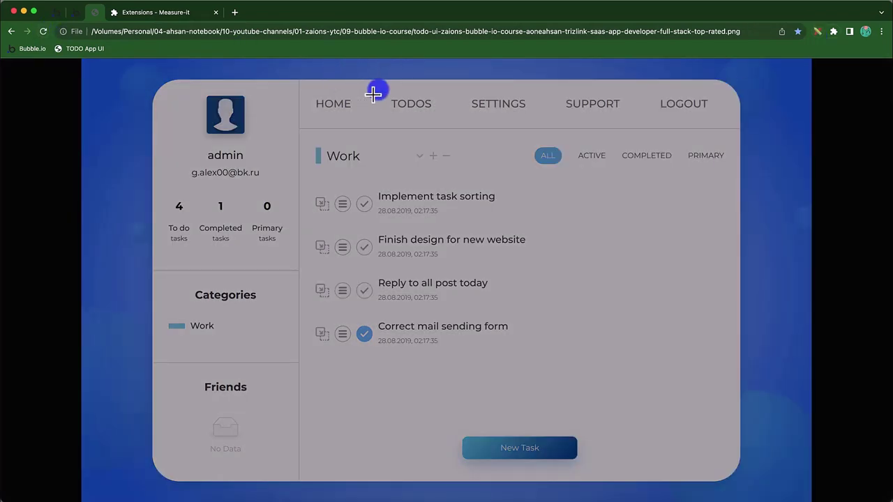
left_click(184, 17)
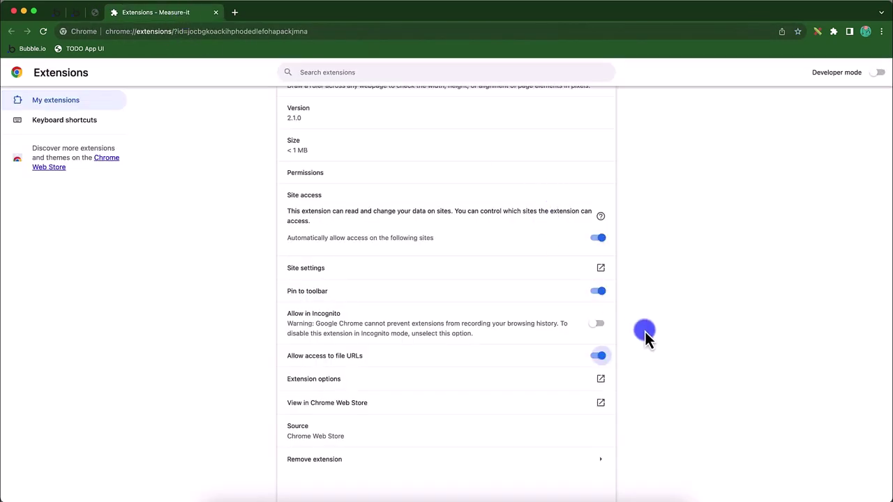
left_click(94, 12)
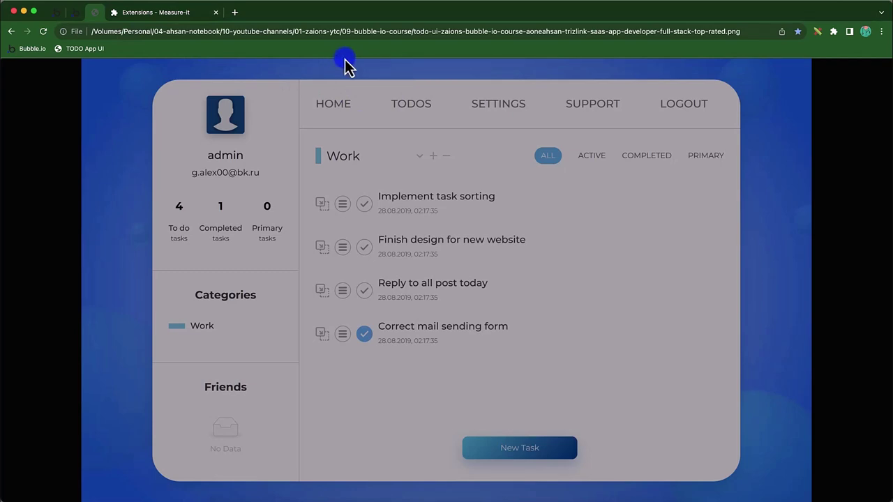
left_click_drag(343, 63, 434, 85)
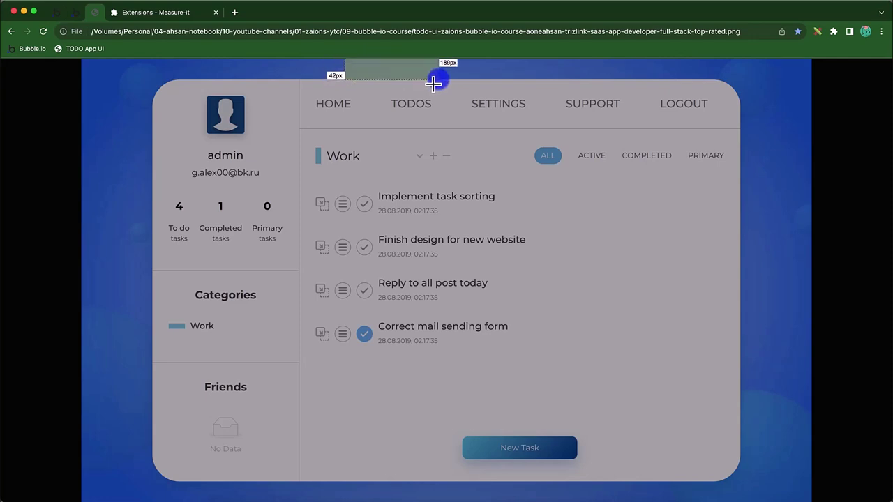
left_click_drag(433, 84, 433, 83)
Step: Set the AppContainer group's top margin to 40 px in Bubble and close the extension settings page
left_click(73, 13)
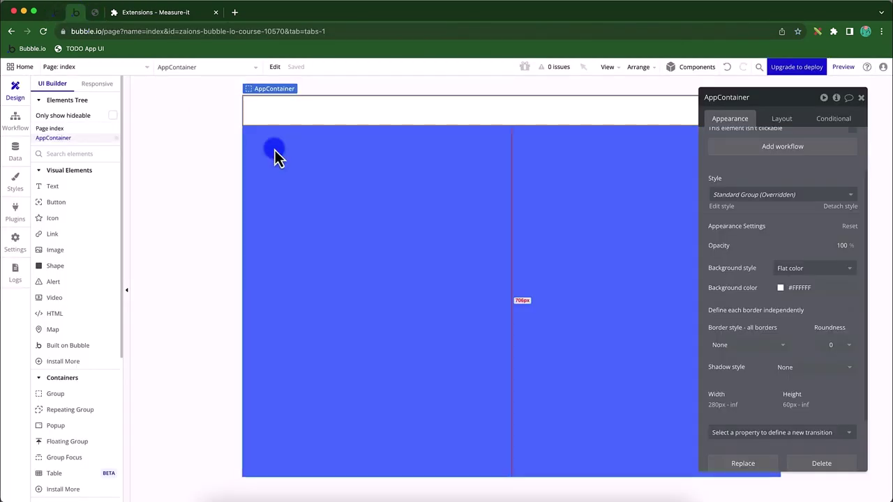
scroll(787, 391, "down", 2)
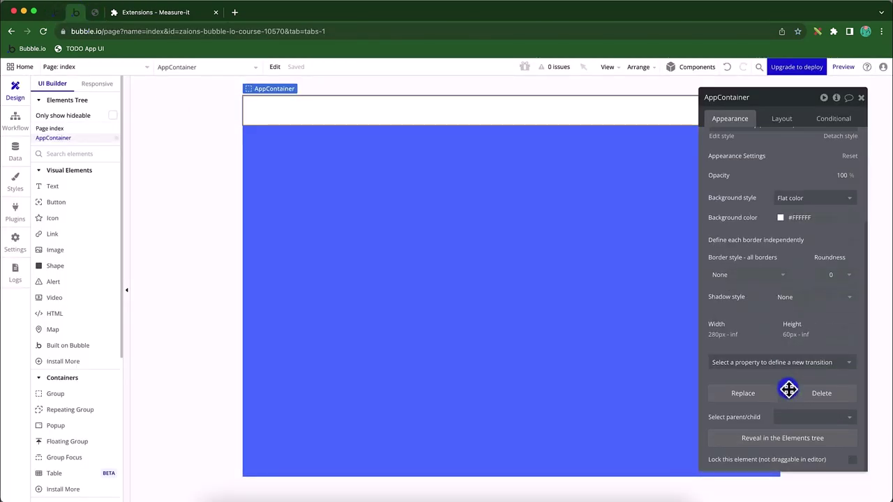
left_click(781, 120)
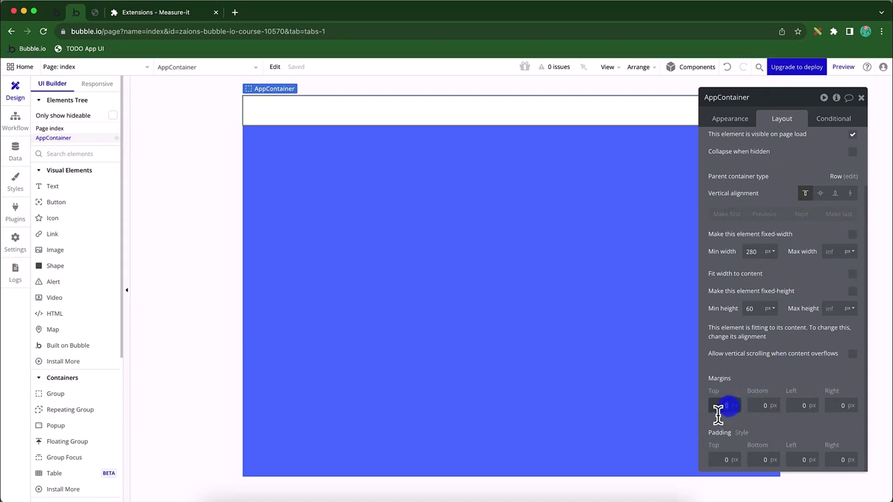
left_click(157, 14)
key("super+w")
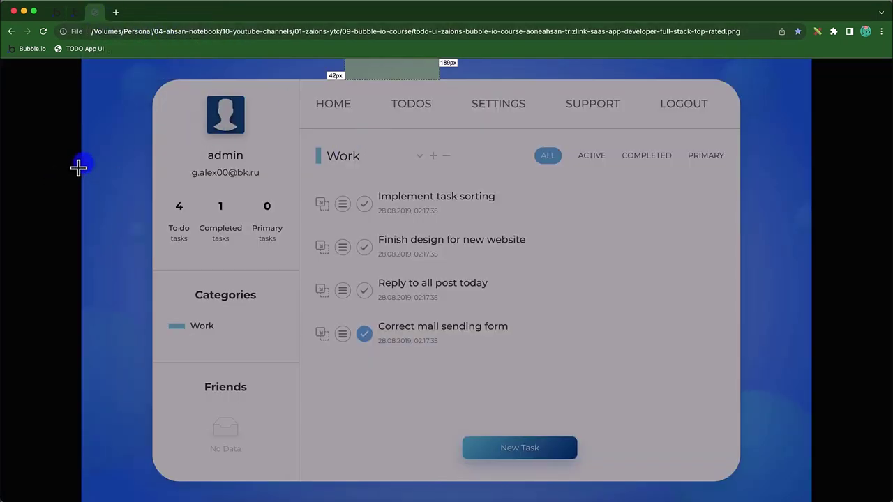
Step: Measure the gap beside the mockup's container, and set AppContainer's left and right margins to 160 px and bottom margin to 40 px
left_click_drag(77, 165, 146, 247)
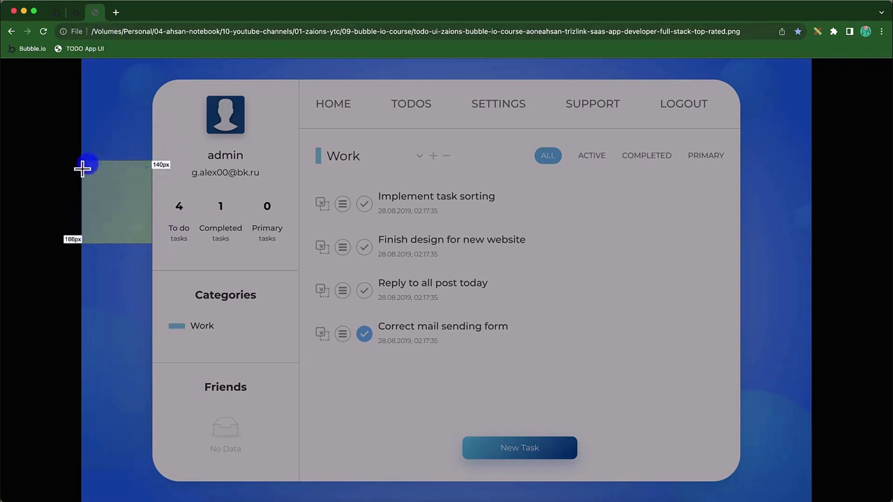
left_click(75, 15)
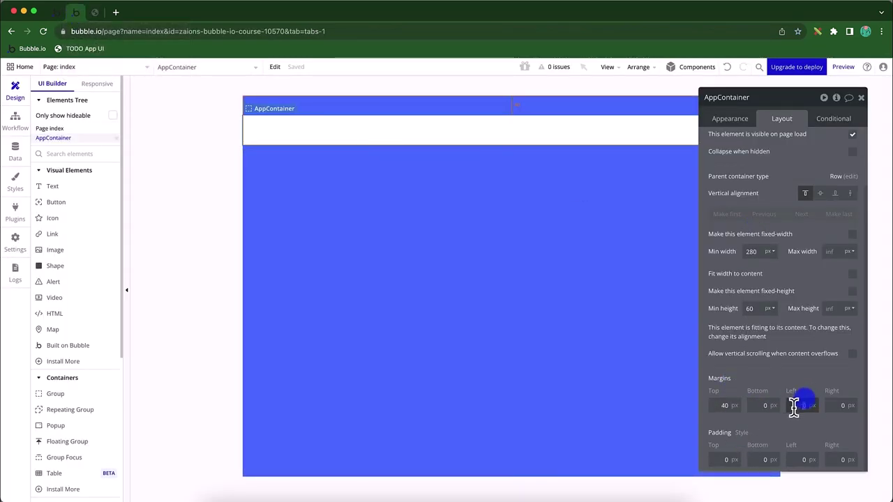
left_click(833, 406)
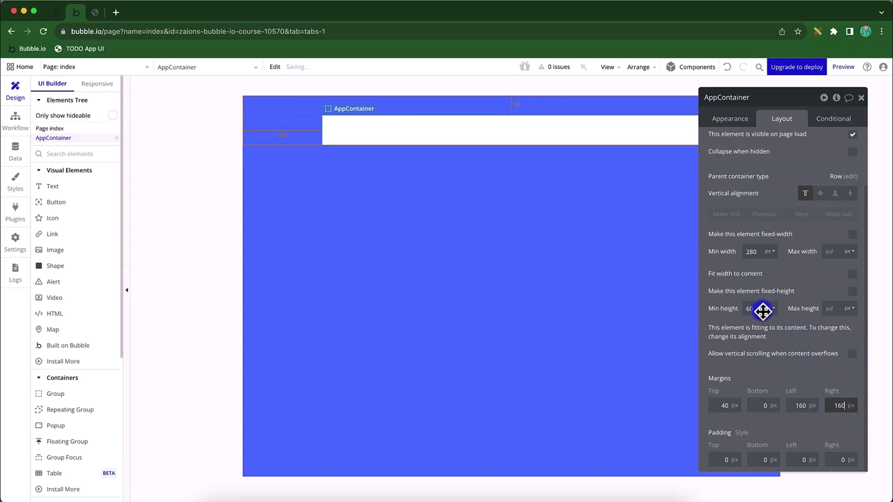
left_click(755, 411)
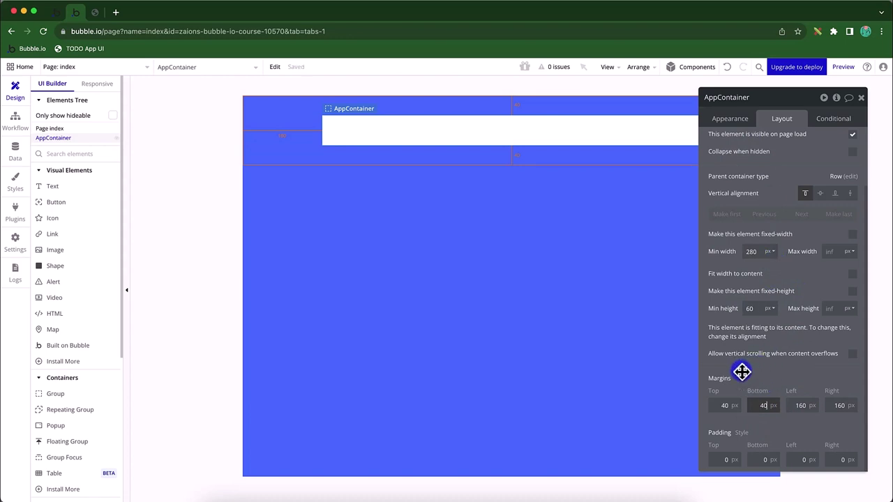
Step: Move the AppContainer property editor off the group and compare the group's proportions on the canvas with the mockup's container
left_click_drag(794, 104, 185, 169)
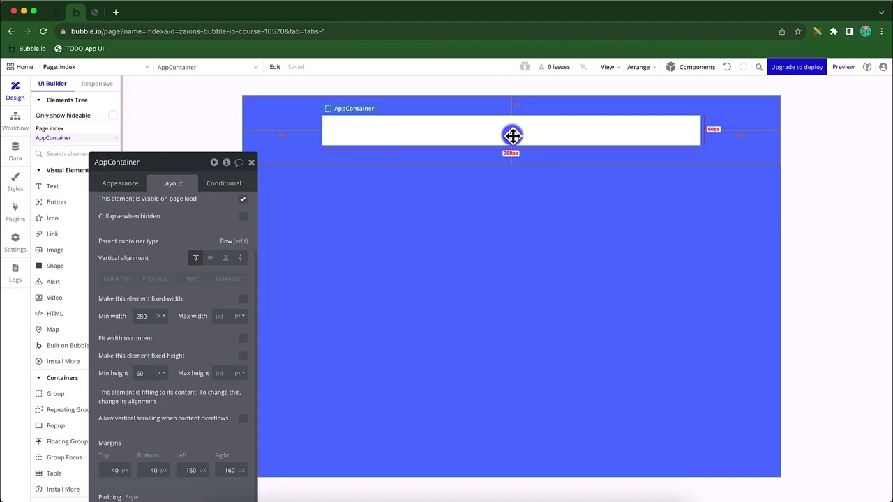
left_click(99, 13)
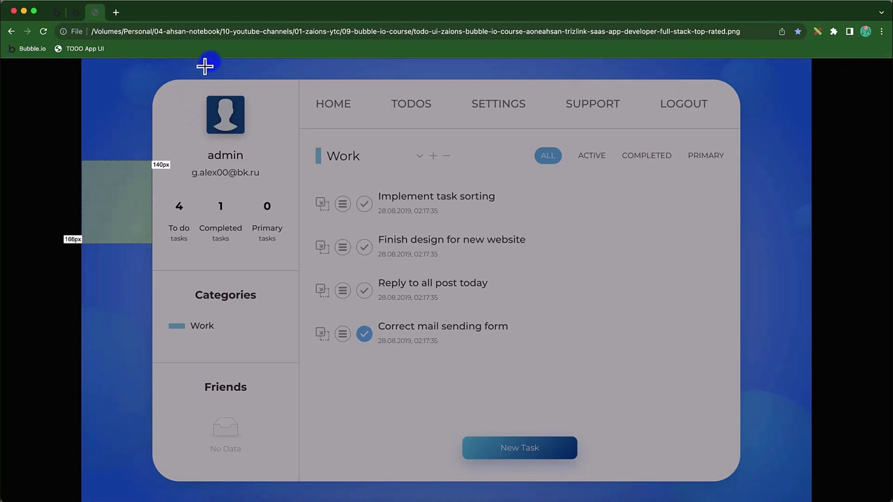
left_click(76, 13)
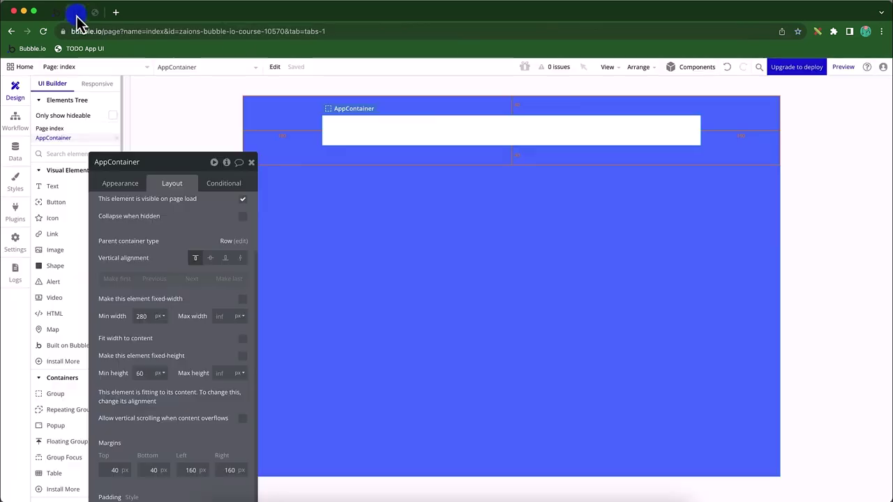
left_click(96, 13)
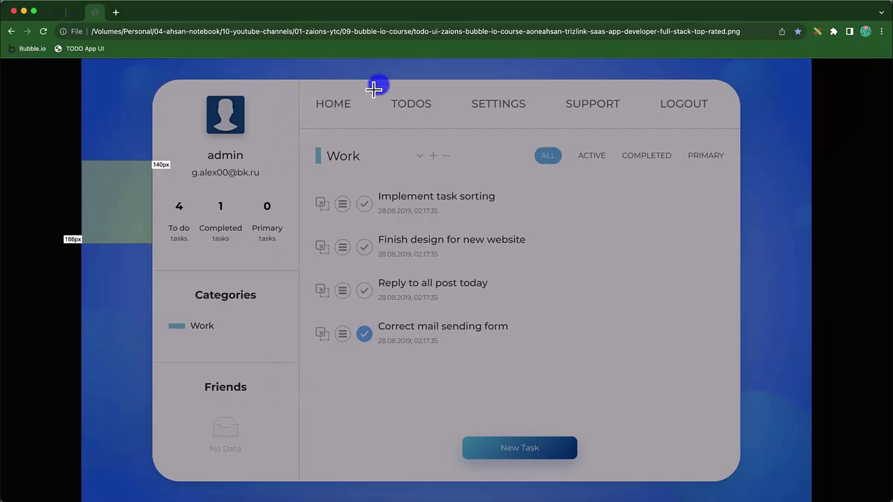
left_click(73, 12)
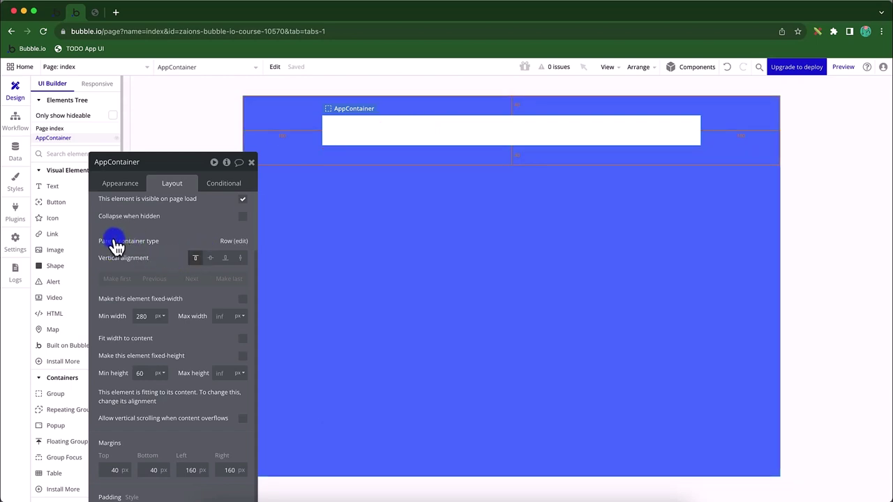
Step: Change the index page's container layout to Column and review the height options of the AppContainer group
left_click(232, 241)
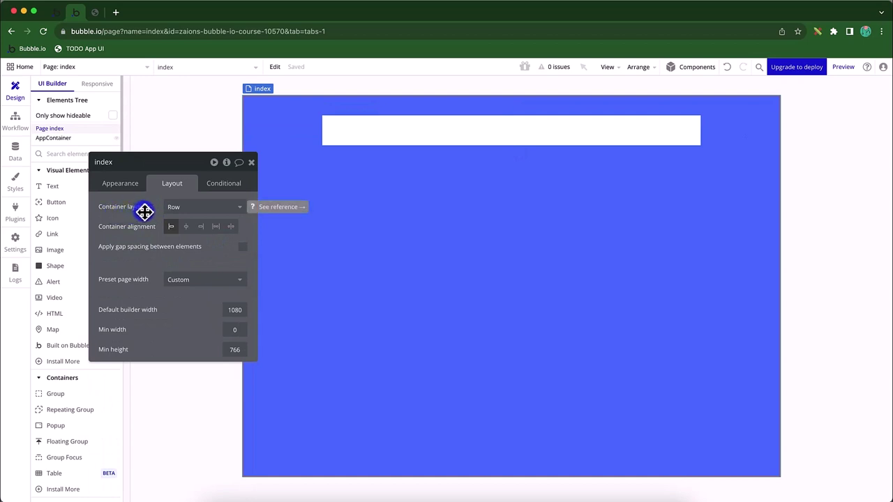
left_click(192, 209)
left_click(185, 285)
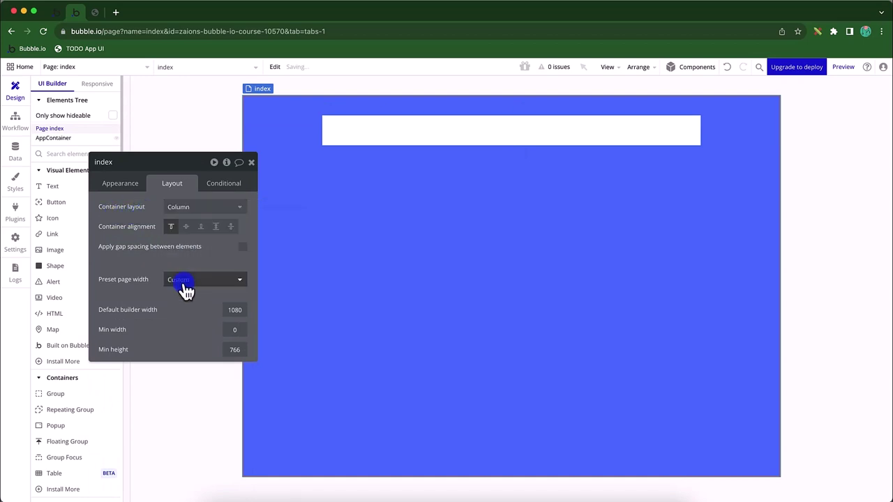
left_click(410, 129)
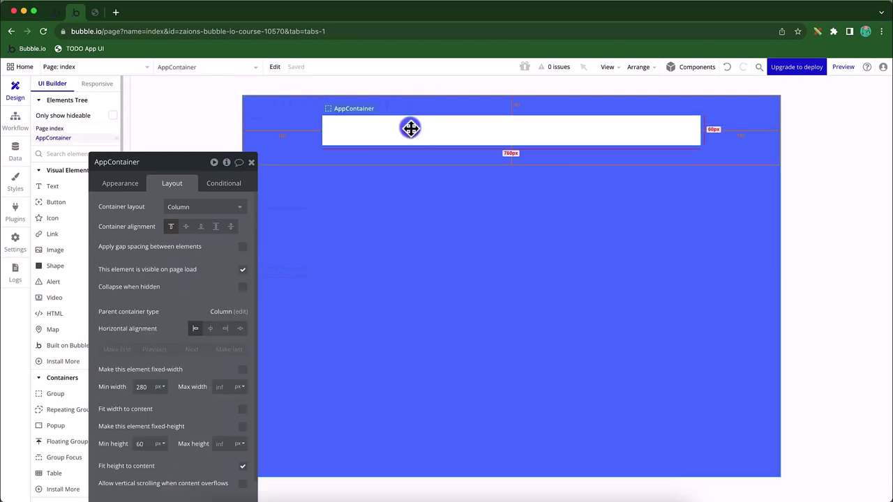
scroll(206, 399, "down", 1)
scroll(206, 399, "down", 3)
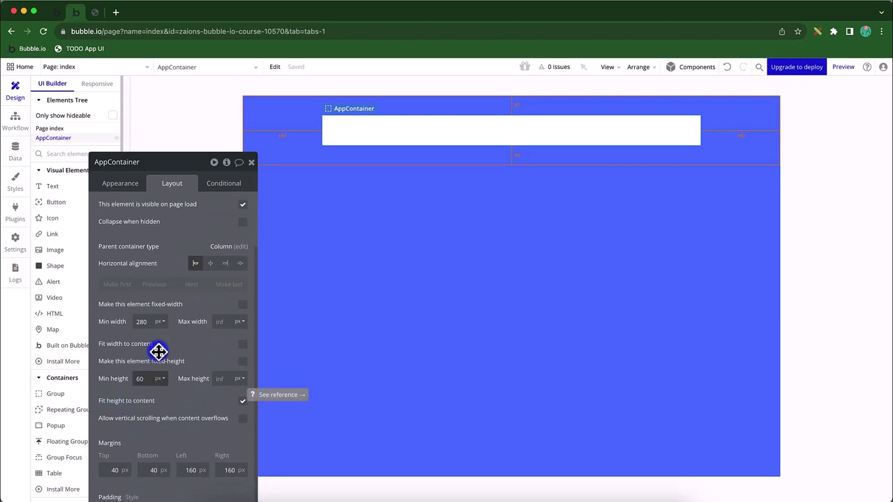
Step: Switch the index page's container layout back to Row and check the AppContainer group's height options again
left_click(224, 246)
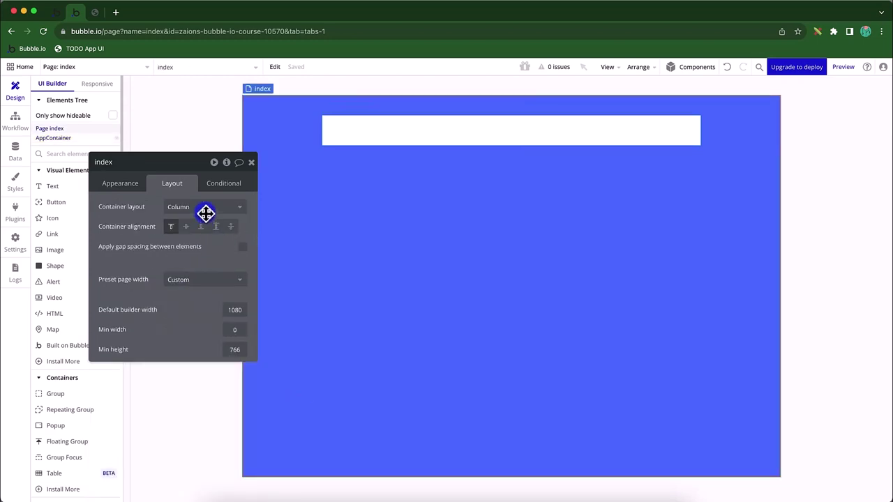
left_click(204, 210)
left_click(180, 265)
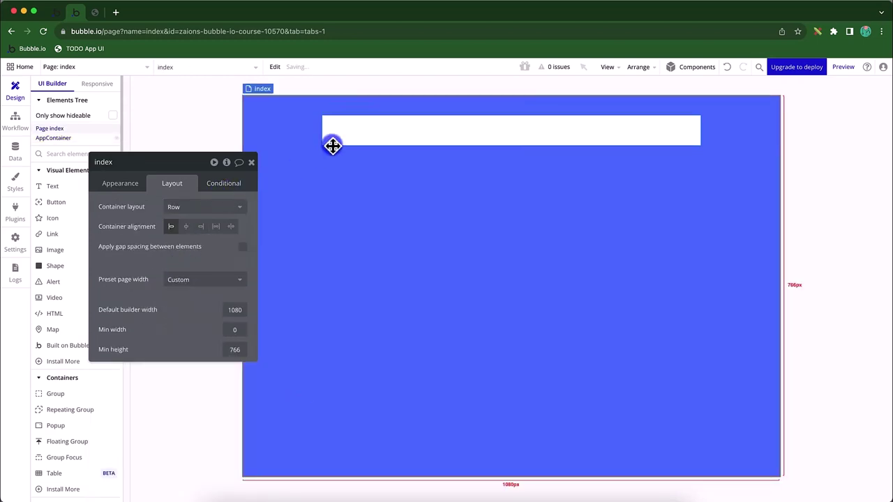
left_click(374, 136)
scroll(174, 402, "down", 3)
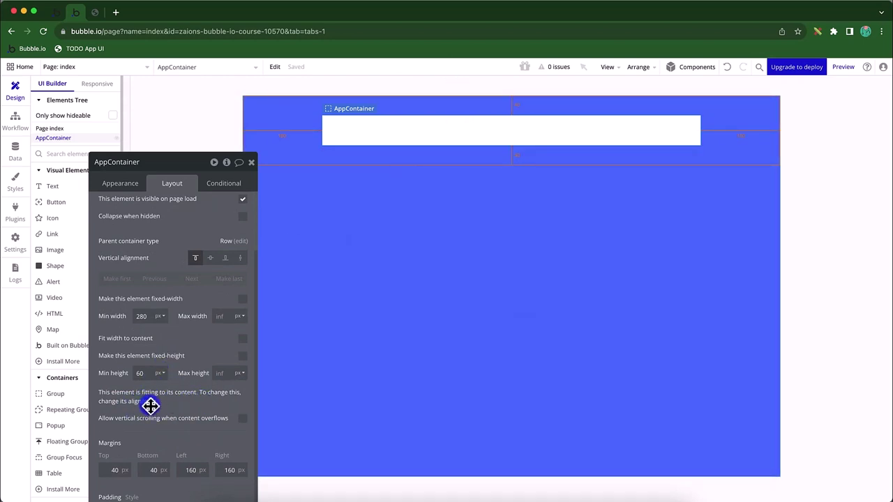
Step: Set the container layout of the index page, AppContainer's parent, to Column
left_click(228, 242)
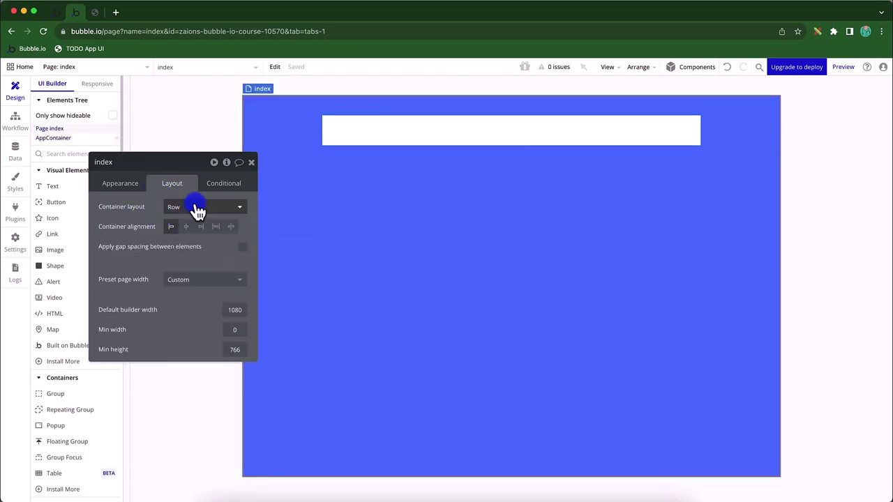
left_click(195, 207)
left_click(190, 284)
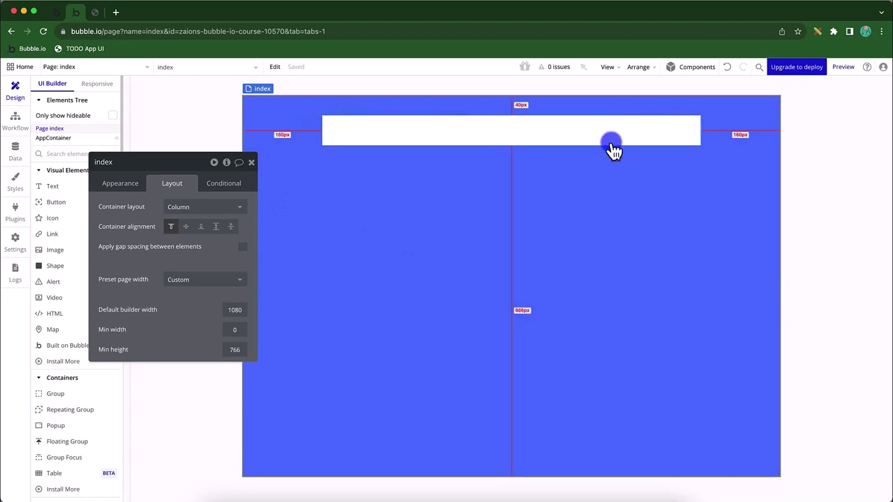
Step: Turn off Fit height to content for the AppContainer group and bring up the mockup for comparison
left_click(475, 129)
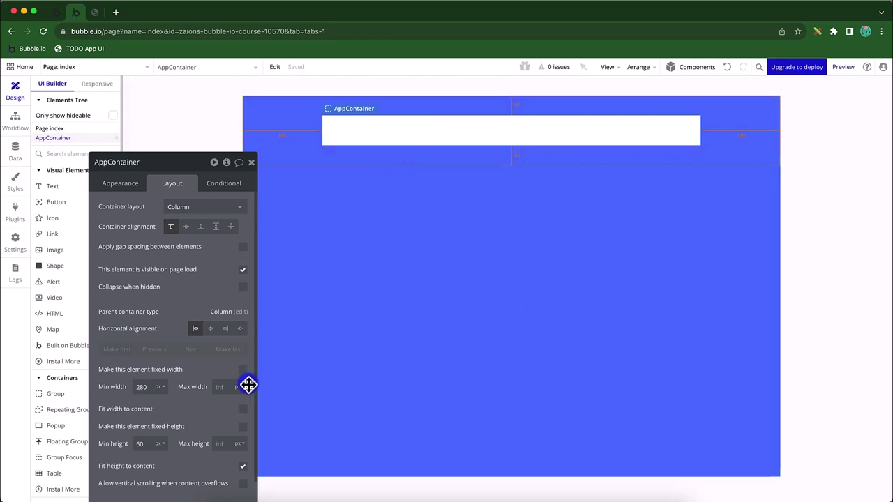
scroll(195, 426, "down", 2)
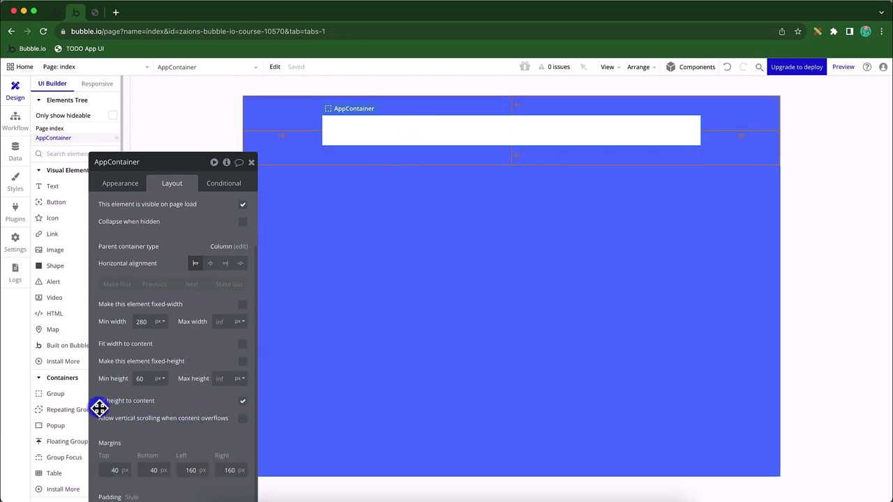
left_click(242, 402)
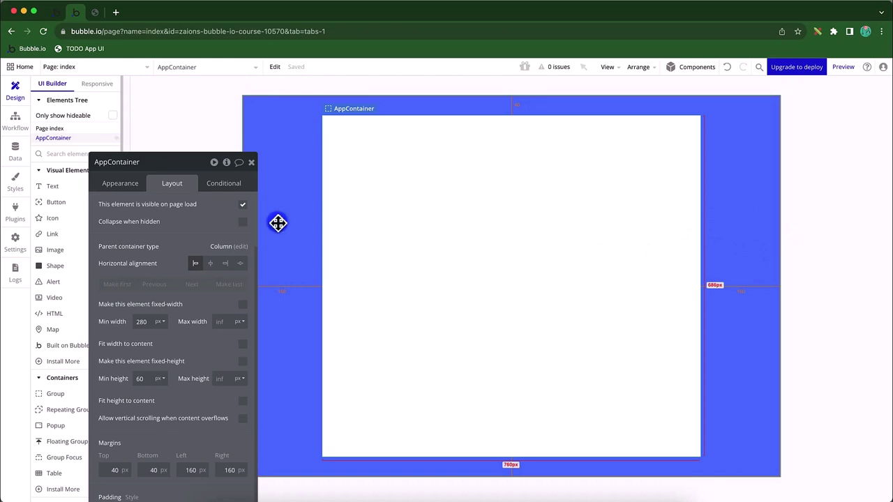
left_click(98, 12)
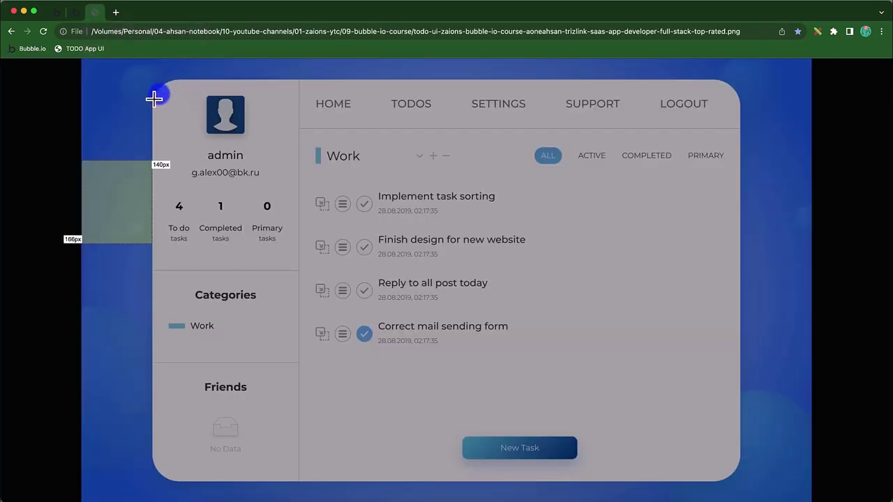
Step: Set the AppContainer group's border roundness to 50 and compare its corners with the mockup
left_click(78, 14)
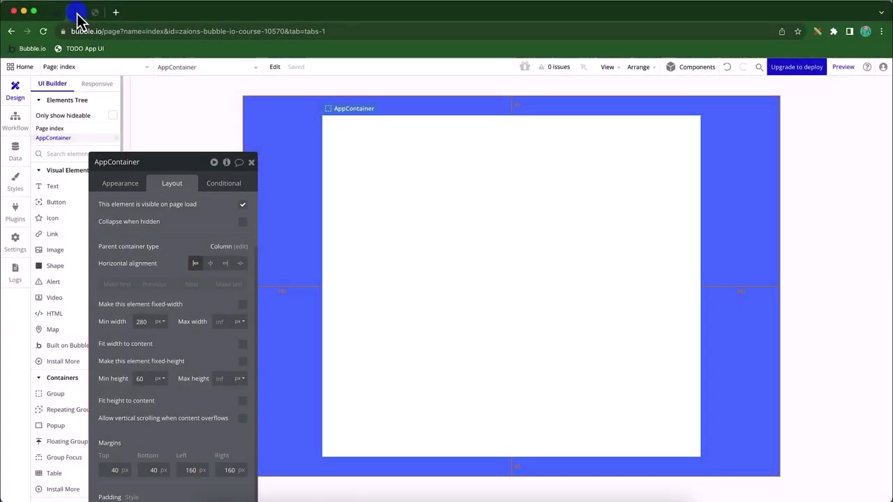
left_click(119, 181)
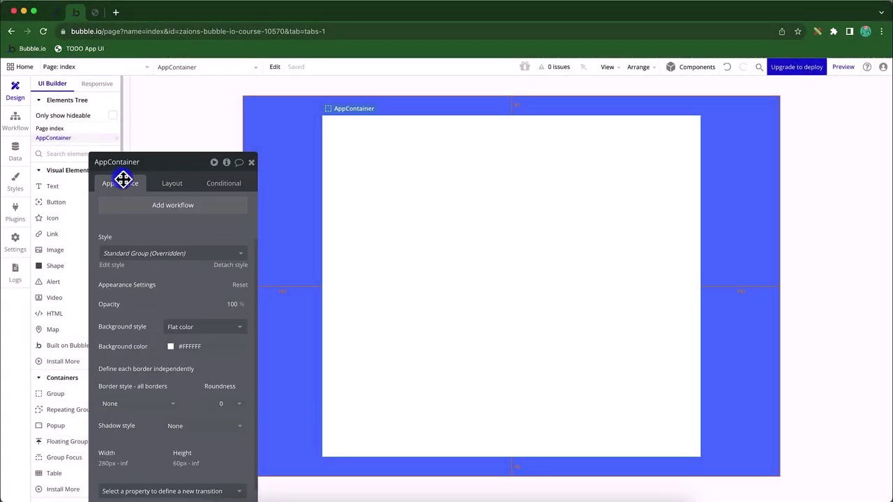
left_click_drag(182, 169, 139, 82)
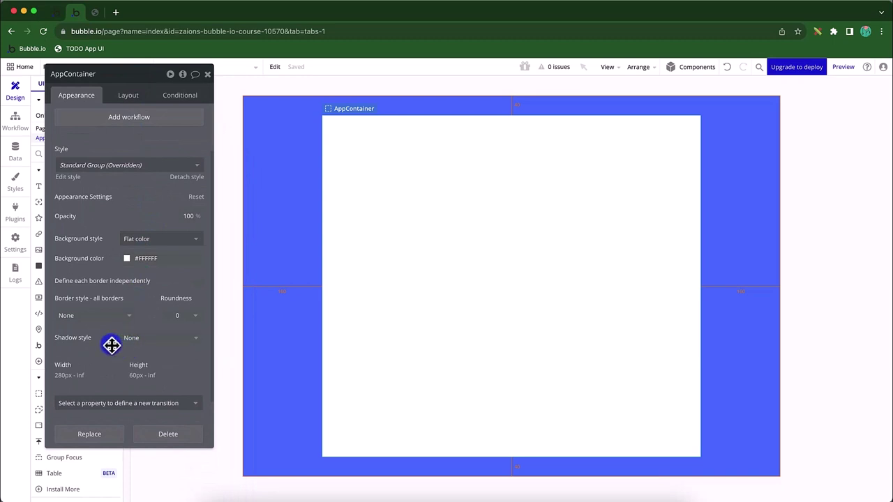
left_click(183, 317)
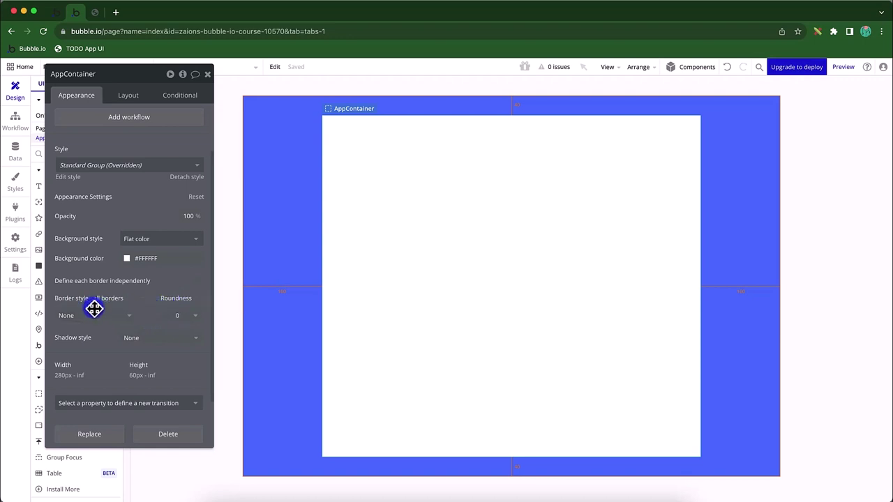
left_click(175, 319)
left_click(171, 324)
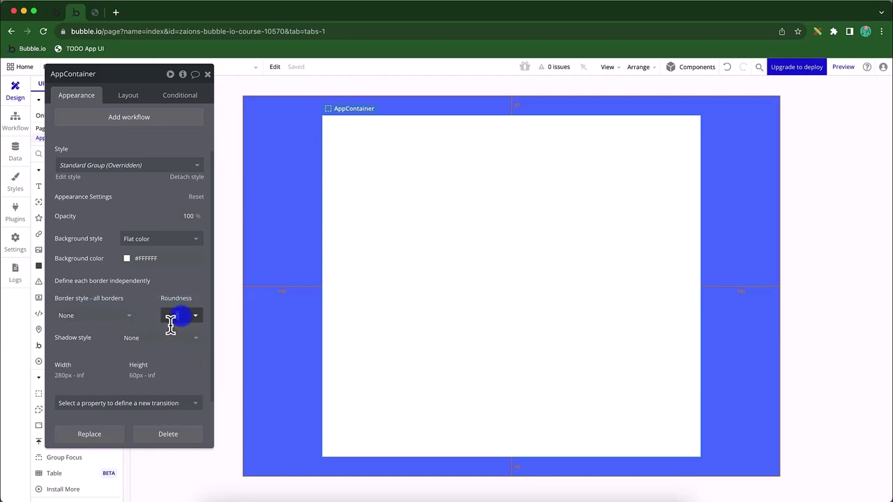
key("Return")
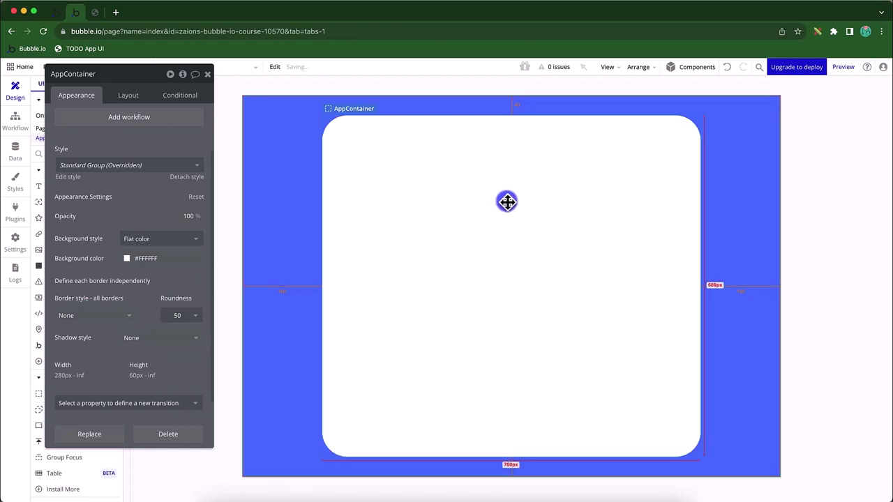
left_click(94, 12)
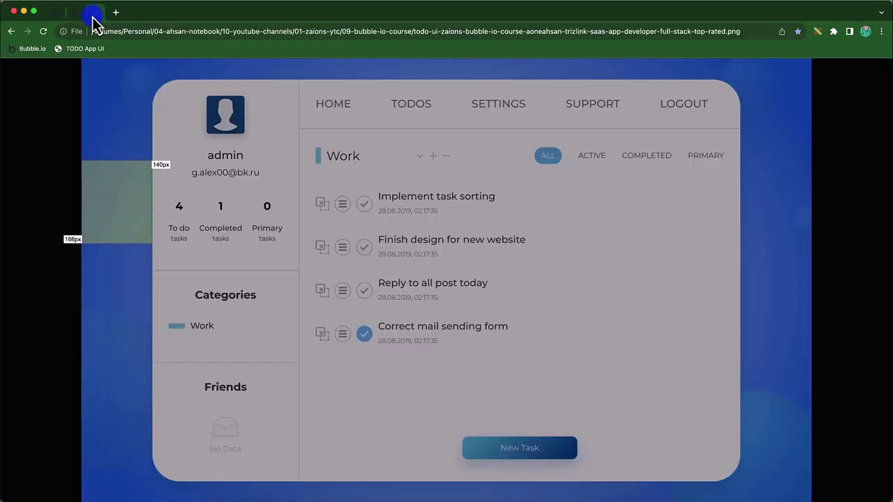
left_click(78, 15)
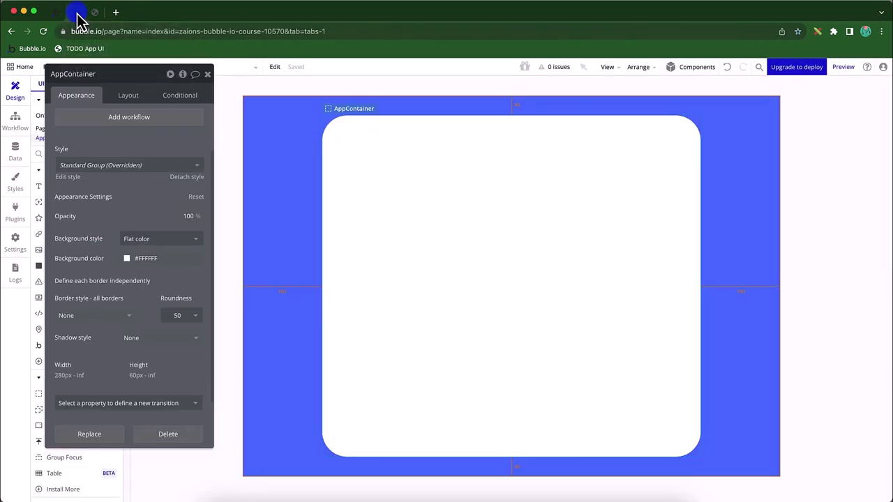
Step: Change the index page's background style from a flat color to Image
left_click(753, 147)
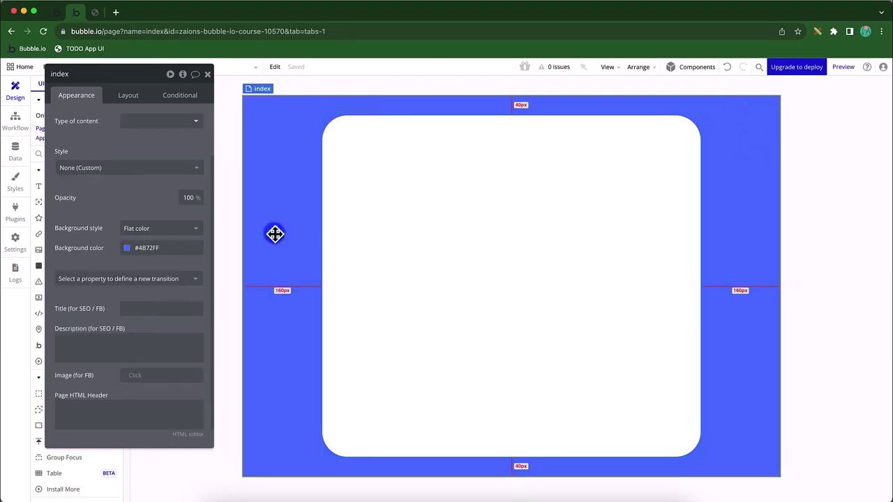
left_click(183, 231)
left_click(145, 305)
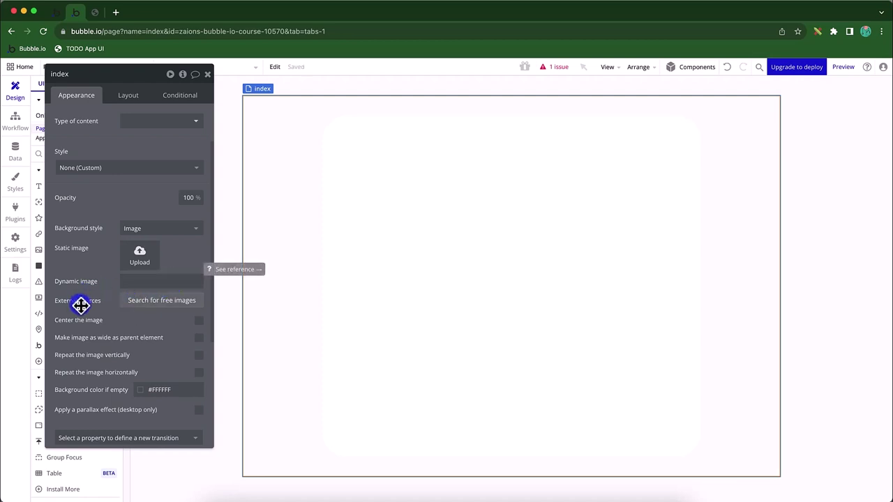
Step: Search the free images for "ocean bubbles" and import the dark teal underwater picture with light rays as the page background
left_click(157, 307)
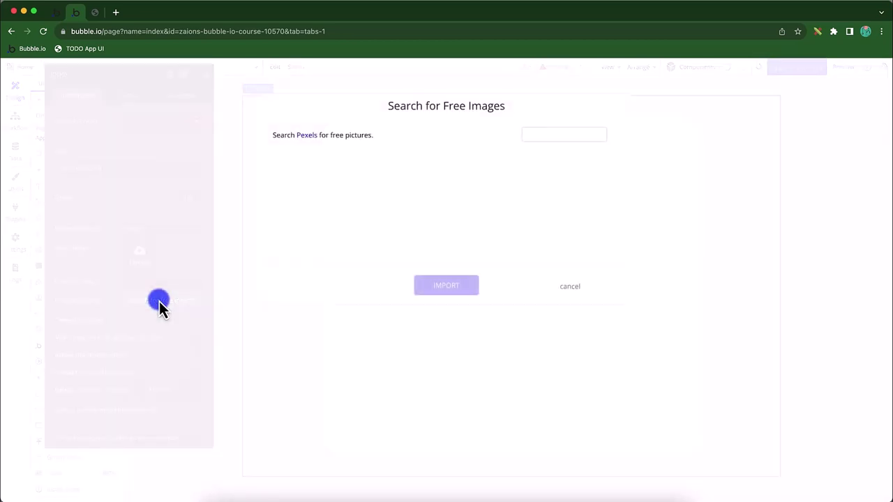
left_click(546, 138)
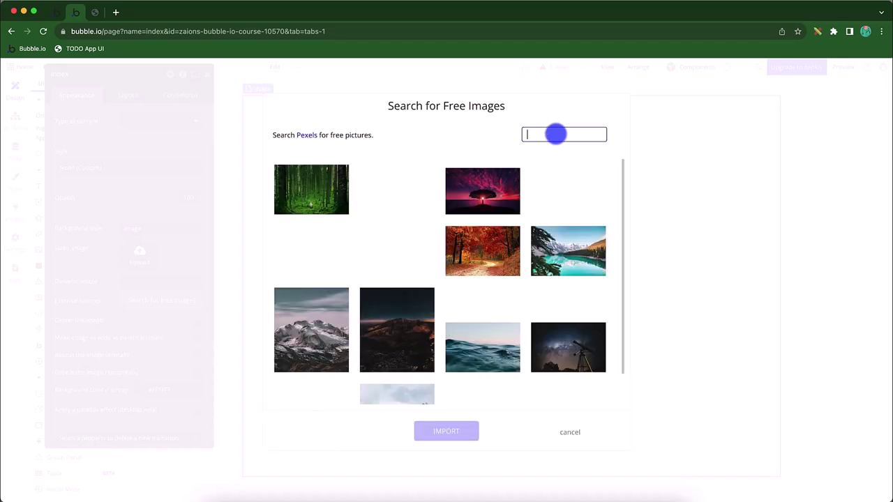
type("ocean bubbles")
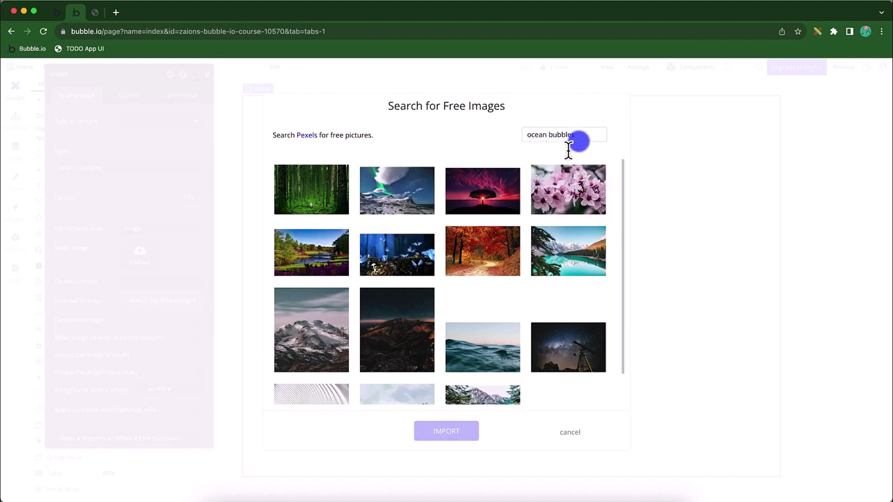
key("Return")
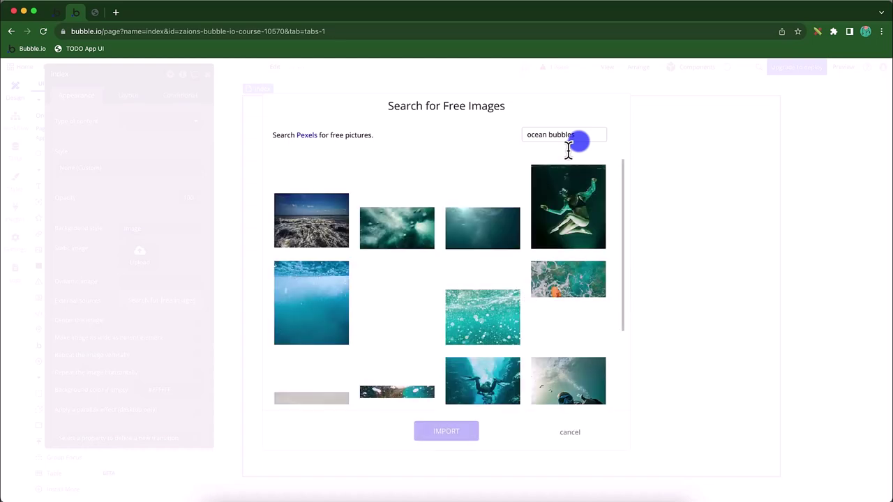
left_click(482, 228)
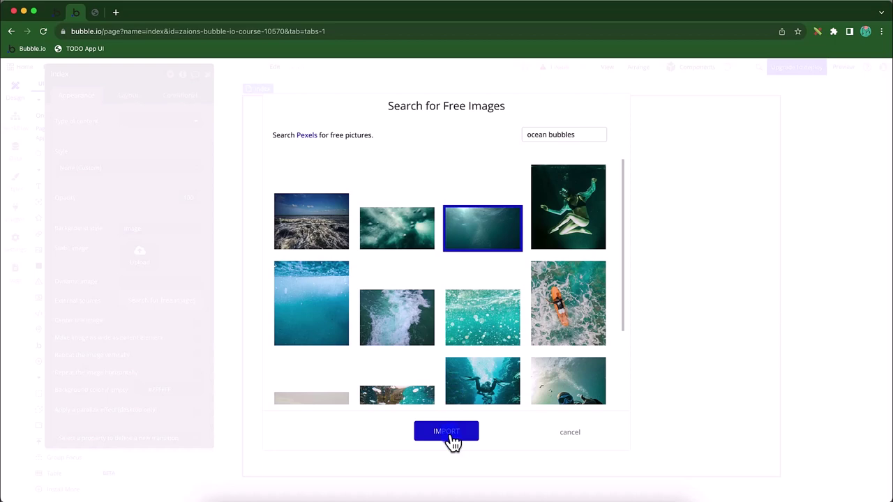
left_click(451, 434)
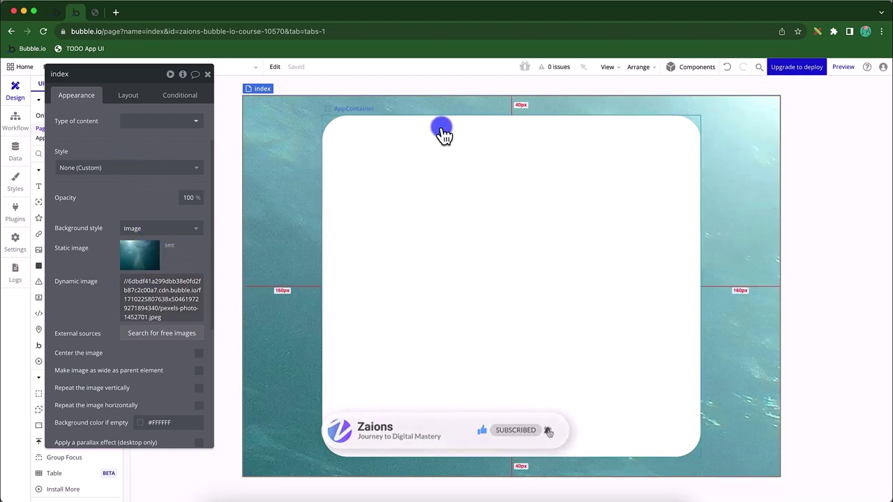
Step: Examine the mockup's inner sections and select the AppContainer group in the Bubble editor
left_click(98, 15)
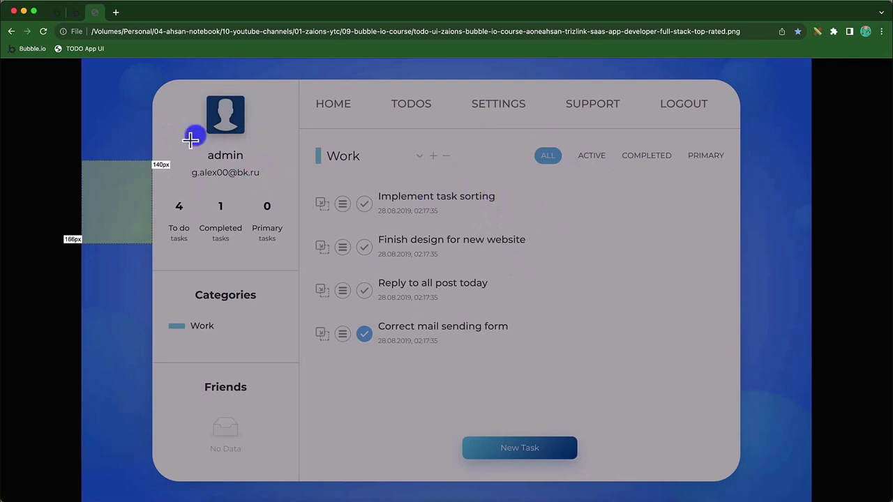
left_click(75, 12)
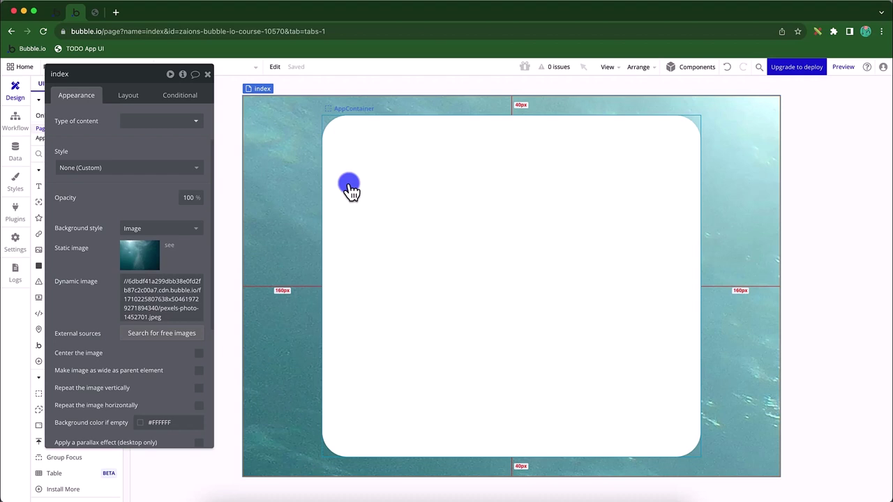
left_click(423, 217)
left_click_drag(338, 120, 372, 158)
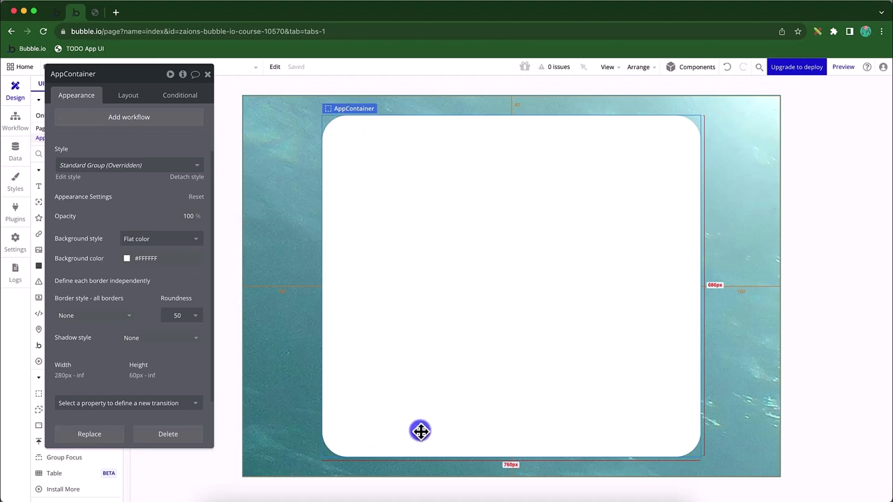
Step: Switch to VS Code and start a new outline with an InnerContainer item and a nested "container layout" = row entry
left_click(421, 491)
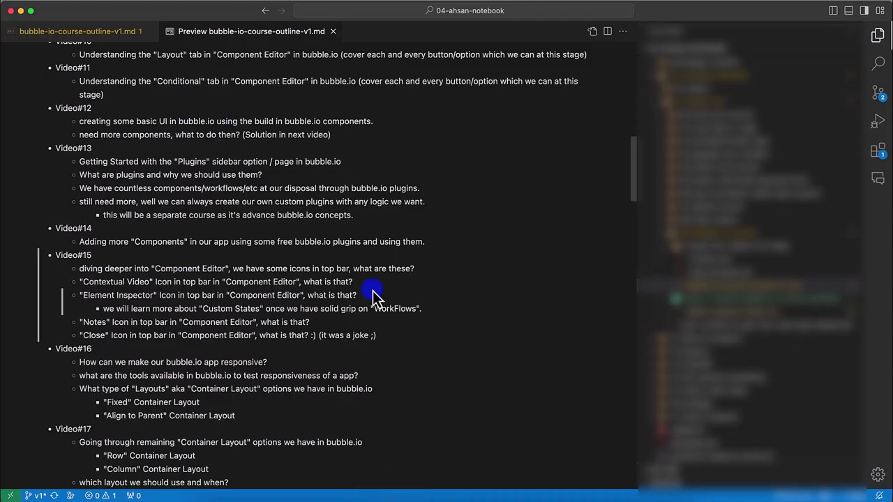
key("super+n")
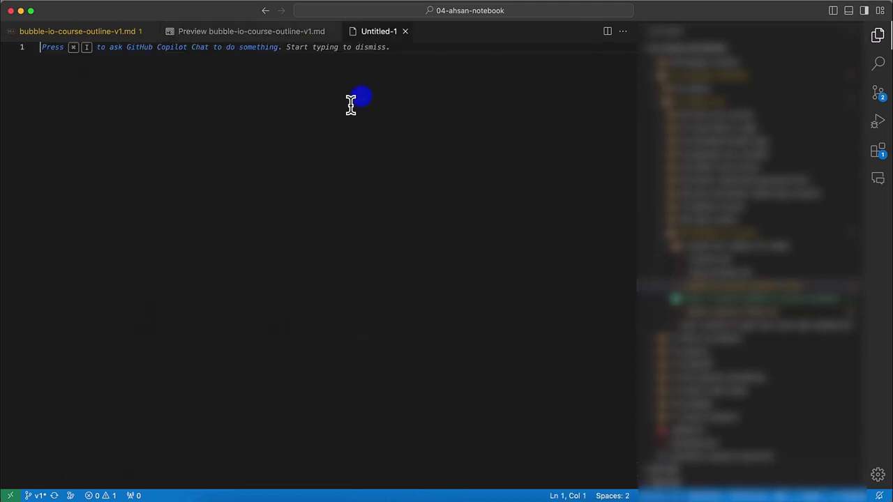
type("- ")
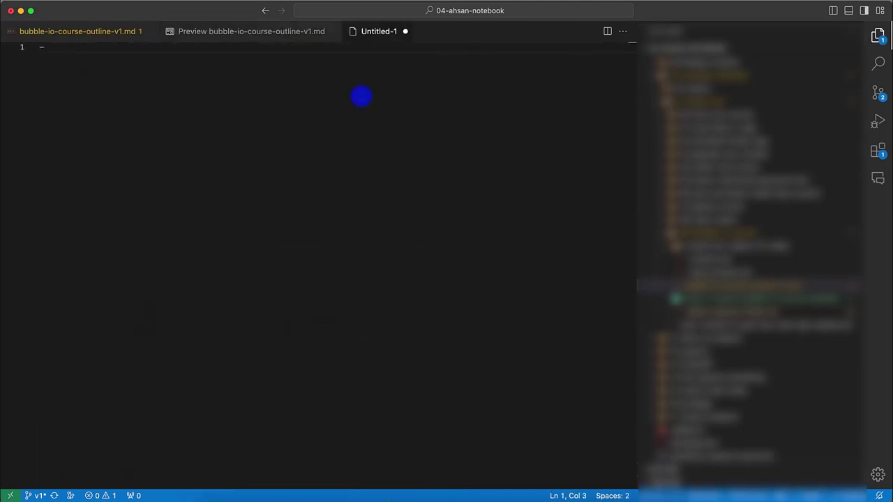
type("InnerContainer")
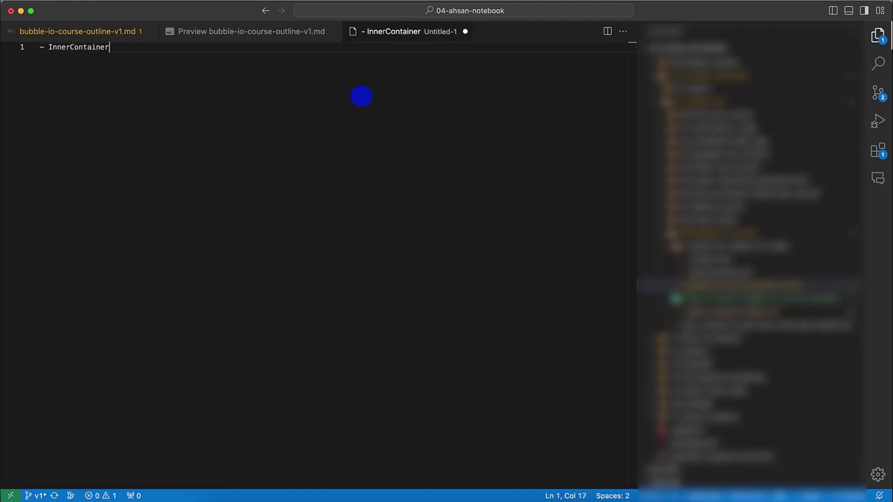
key("Return")
key("Tab")
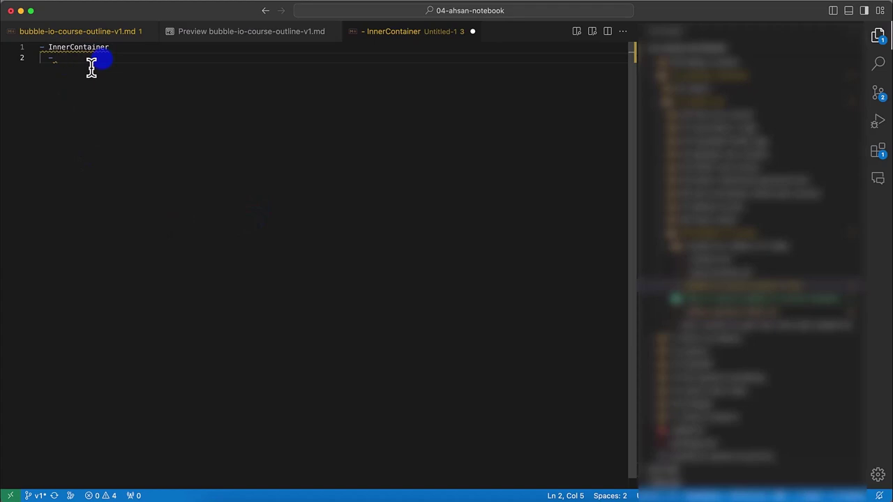
type("\"container layout\" = row")
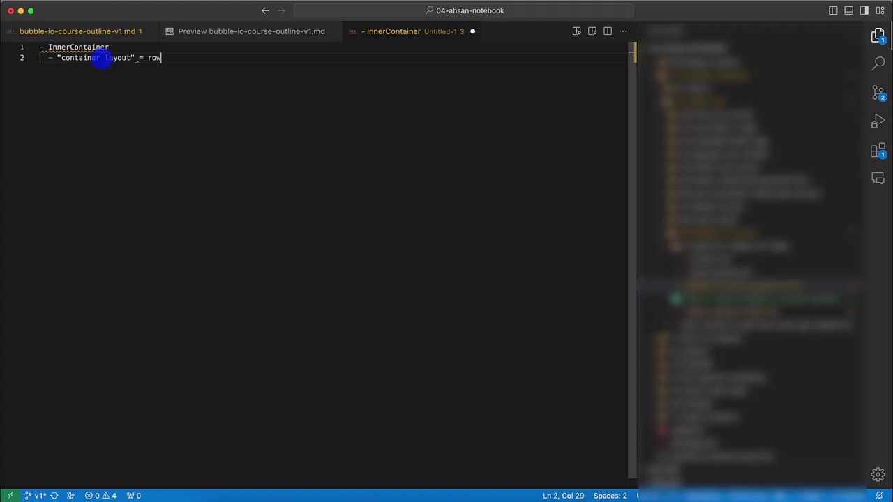
Step: Check the mockup's columns and add a "two conatiners" item to the VS Code outline with nested sidebar and content entries
key("super+Tab")
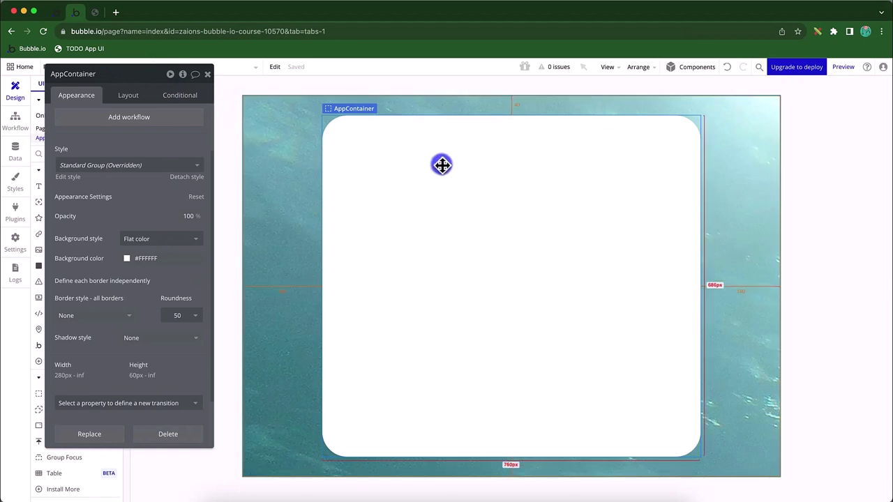
left_click(96, 13)
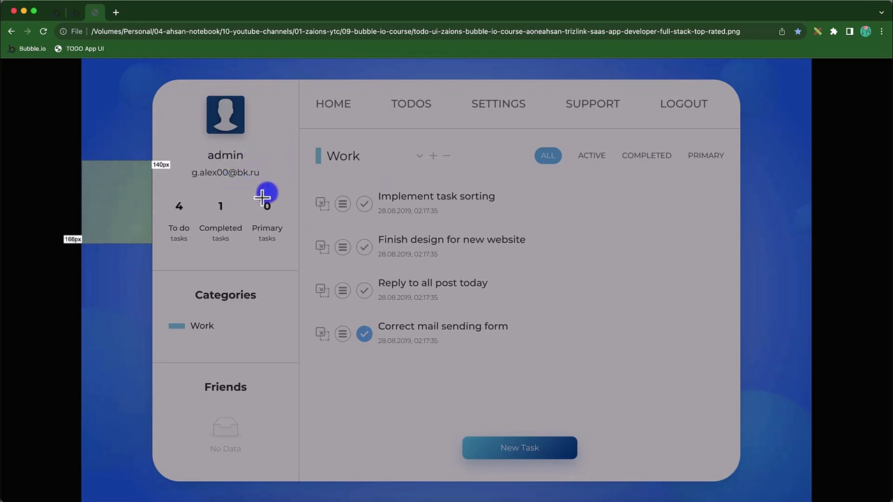
key("super+Tab")
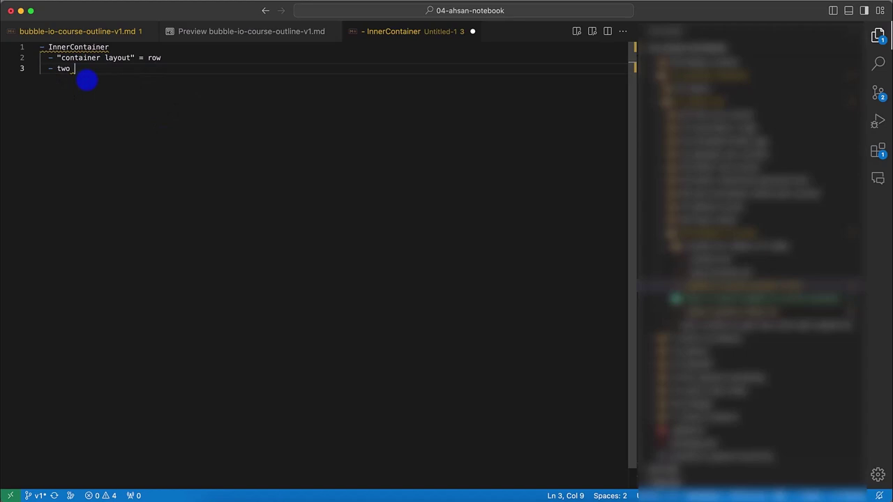
key("super+Tab")
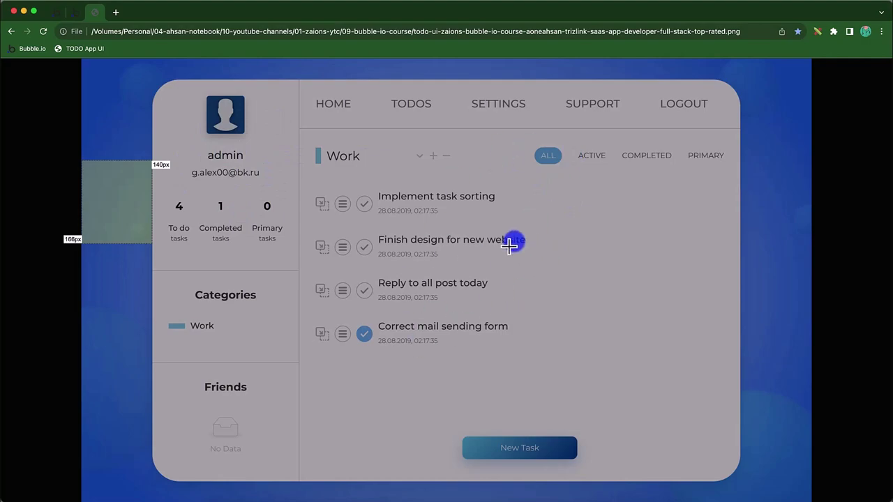
key("super+Tab")
type("con")
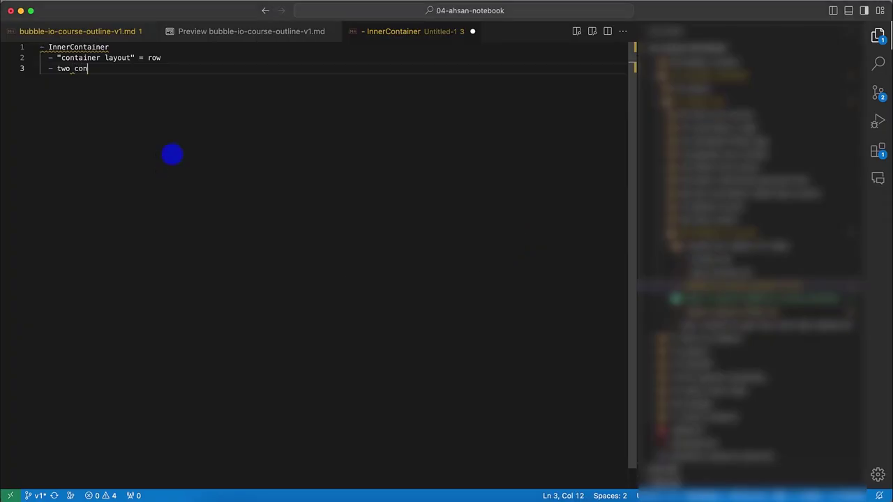
type("atiners")
key("Return")
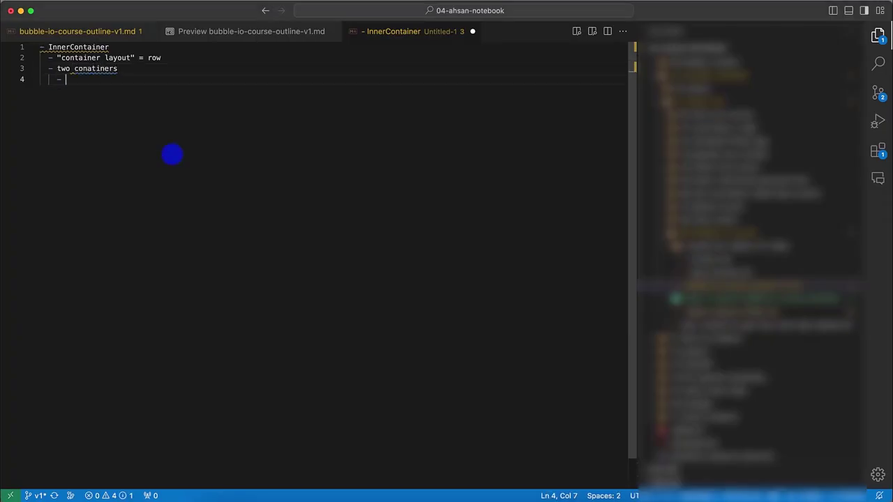
type("sidebar")
key("Return")
type("content")
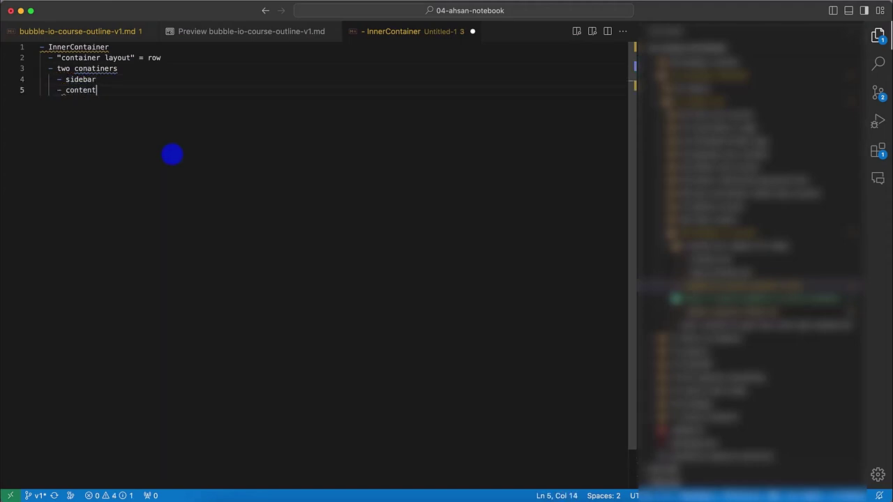
Step: Add a nested "width = 25%" entry under the sidebar item in the outline
key("Up")
key("Return")
key("Tab")
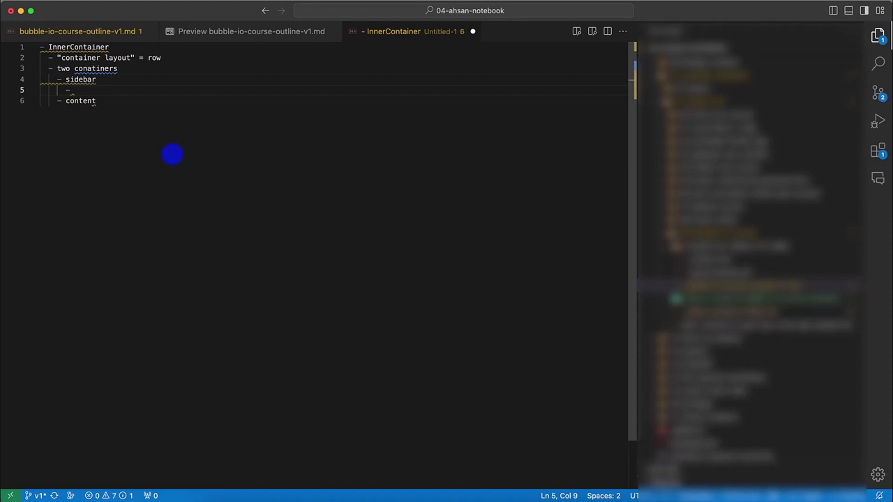
type("width = 25%")
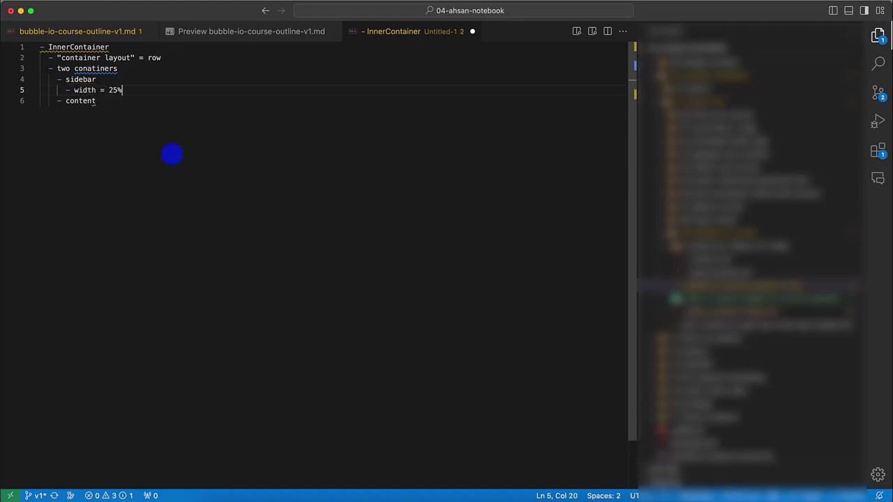
Step: Add a nested "width = 75%" entry under the content item in the outline
key("Return")
key("Tab")
type("w")
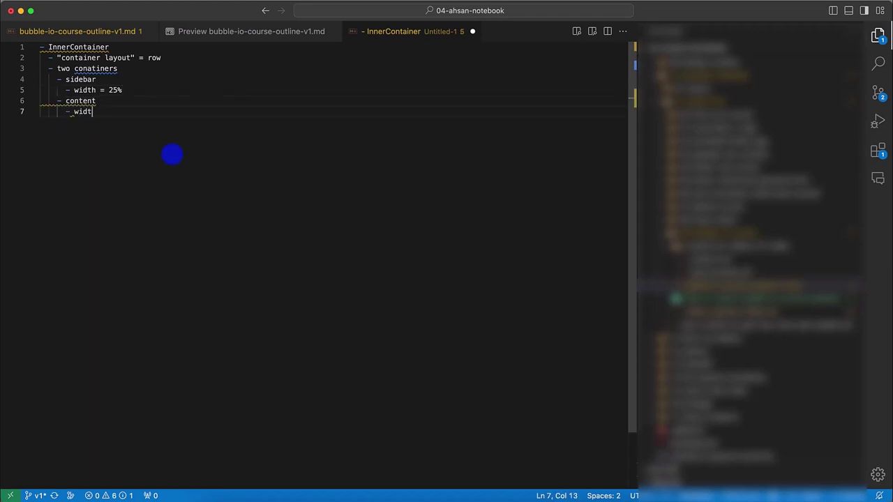
type("idth = 75%")
Step: Check the mockup's columns and add a "background = red" entry under the sidebar item in the VS Code outline
key("super+Tab")
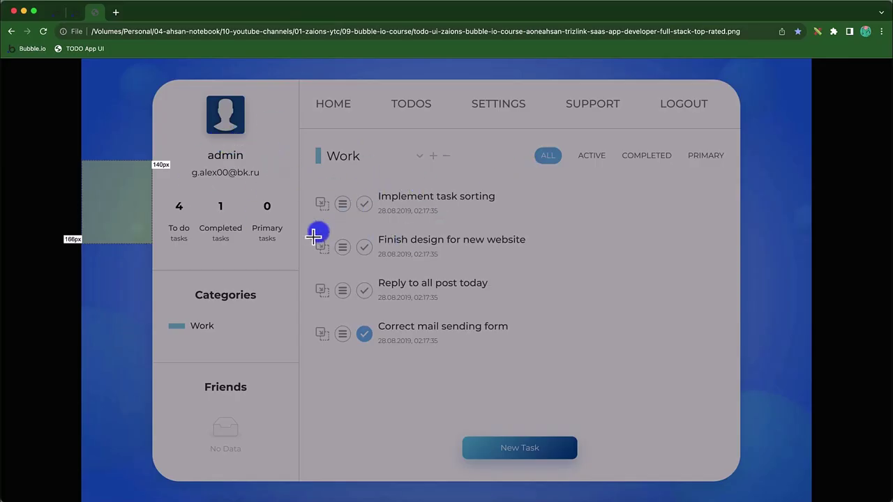
key("super+Tab")
left_click(122, 91)
key("Return")
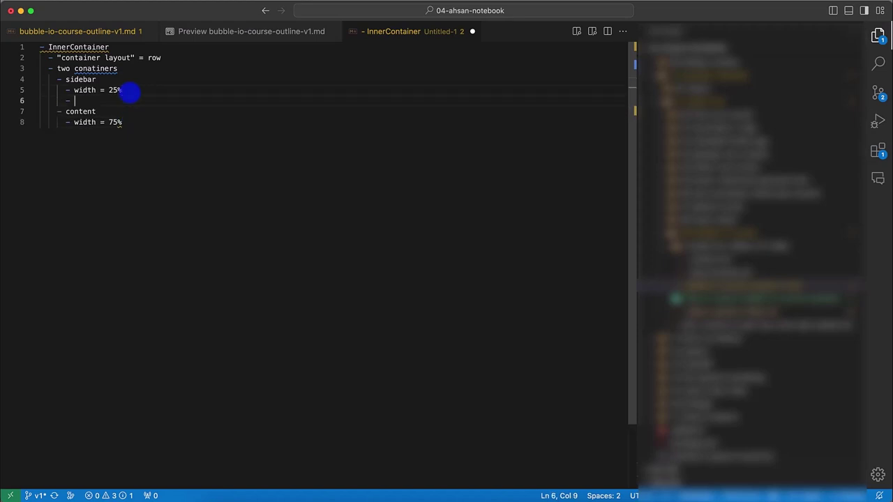
type("background = red")
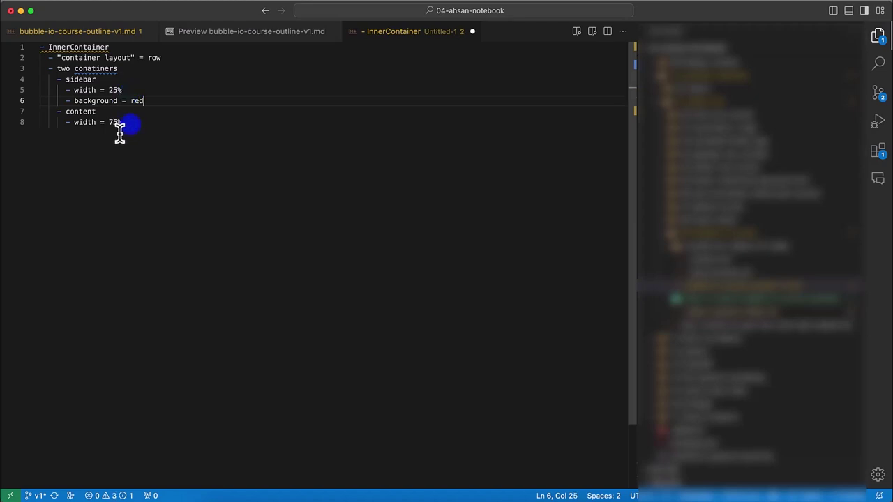
Step: Add a "background = green" entry under the content item, below its width
left_click(127, 127)
key("Return")
type("- background = red")
double_click(137, 132)
type("gree")
Step: Check the sidebar divider in the mockup and add a "border right 1px black" entry under the sidebar item in VS Code
key("super+Tab")
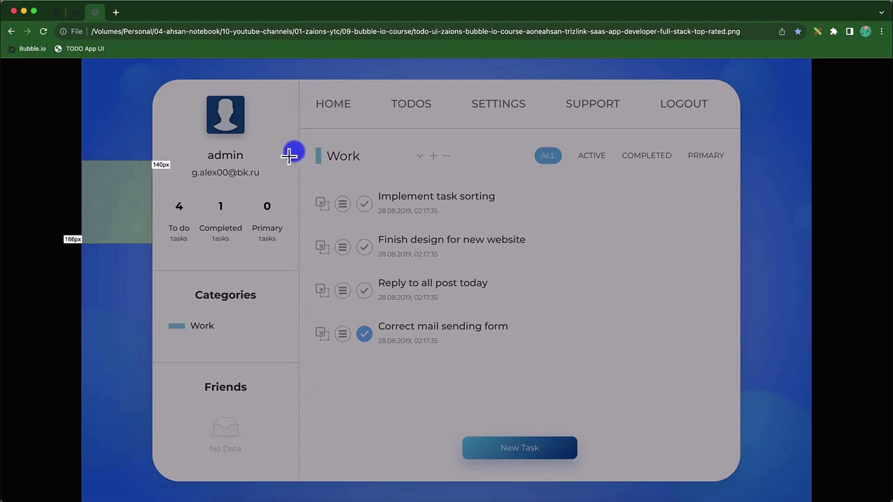
key("super+Tab")
left_click(145, 101)
key("Return")
type("border right 1px bla")
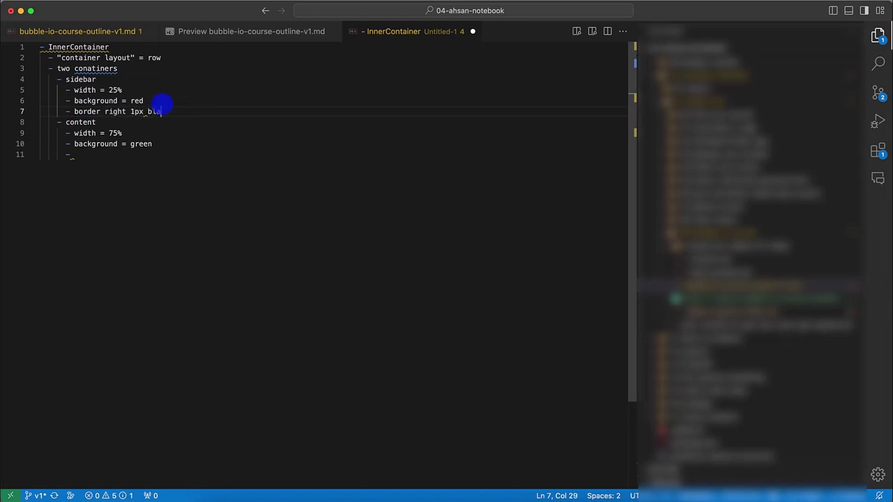
key("super+Tab")
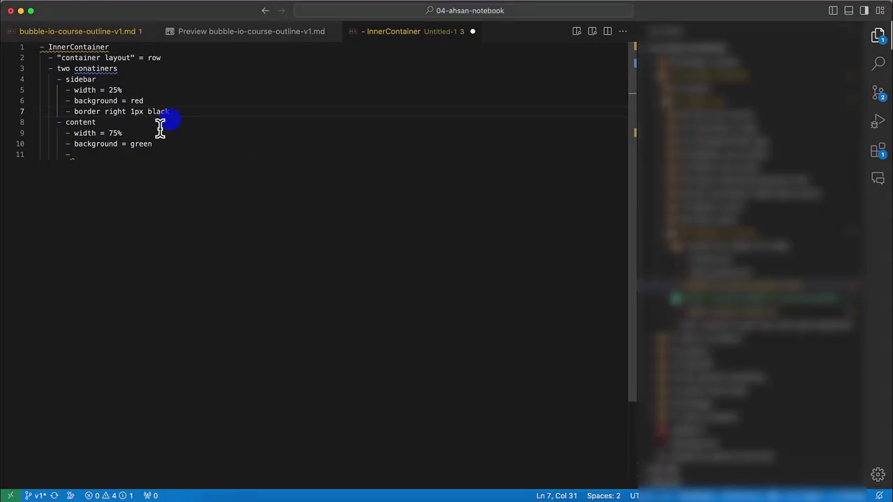
Step: Add a "one nexted container" entry under the sidebar with a nested "sidebarSectionsContainer" item
key("Return")
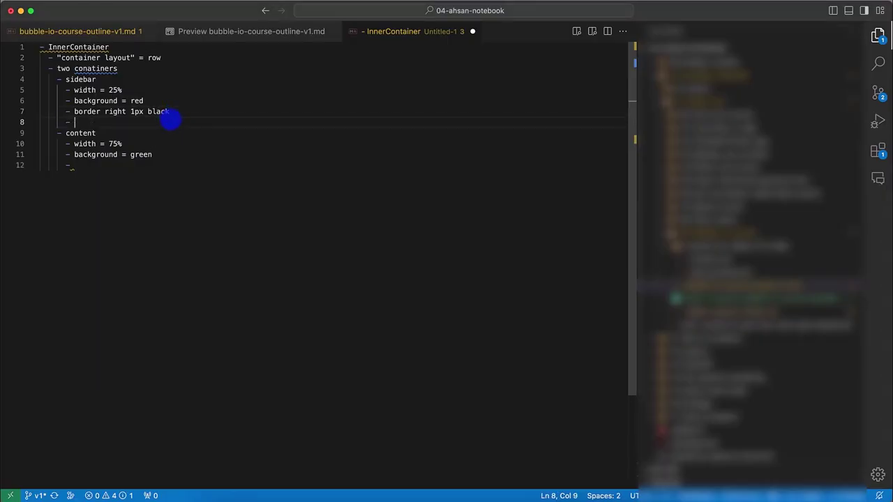
type("one nexted container")
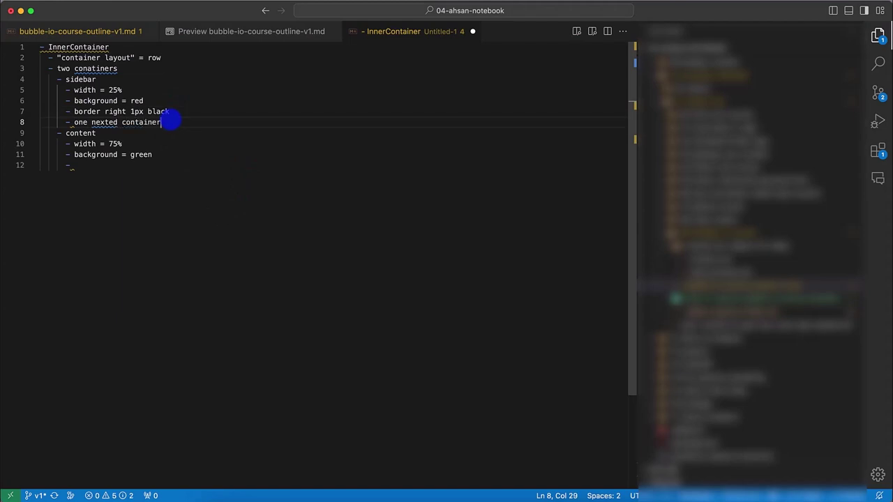
key("Return")
key("Tab")
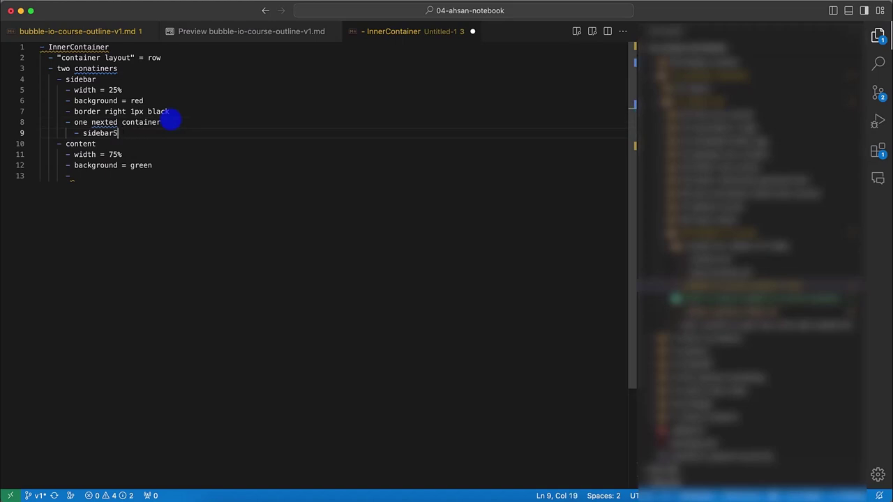
type("sidebarSectionsContainer")
Step: Copy InnerContainer's "container layout" entry under sidebarSectionsContainer, indent it to match, and set its value to column
key("Return")
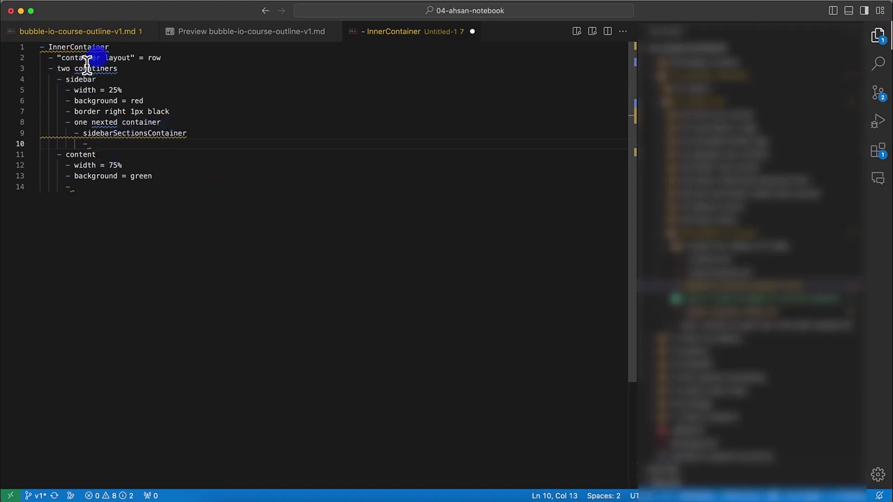
left_click(167, 57)
key("super+c")
left_click(131, 146)
key("super+v")
double_click(154, 144)
key("Home")
key("Tab")
key("Tab")
key("Tab")
key("Tab")
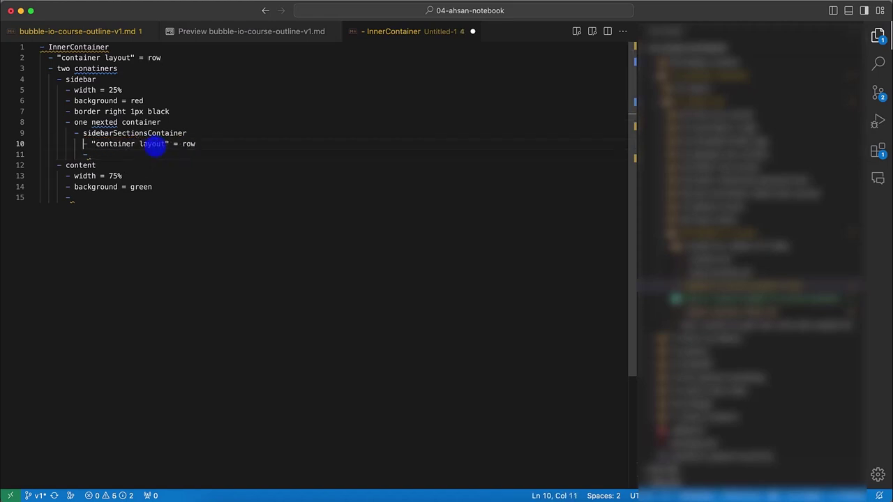
key("super+Down")
double_click(184, 144)
type("column")
Step: Check the mockup's sidebar sections and add a "3 groups" entry under sidebarSectionsContainer in the VS Code outline
key("super+Tab")
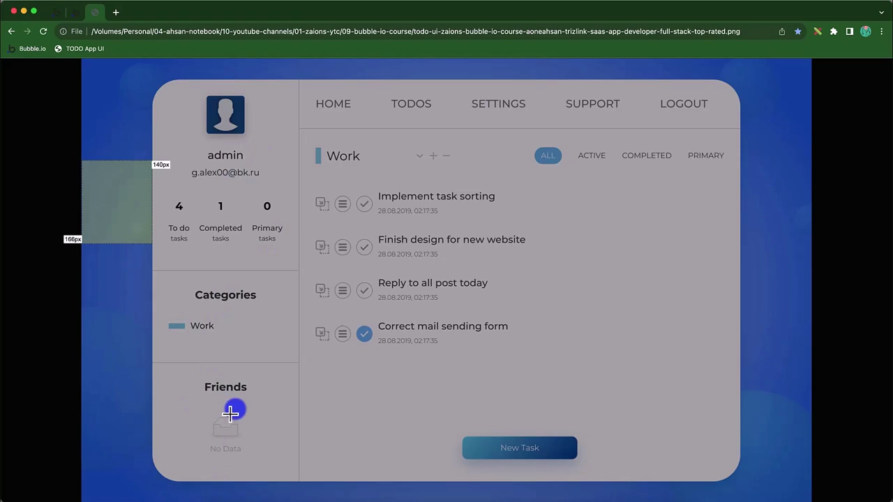
key("super+Tab")
double_click(121, 136)
key("Down")
key("End")
key("Return")
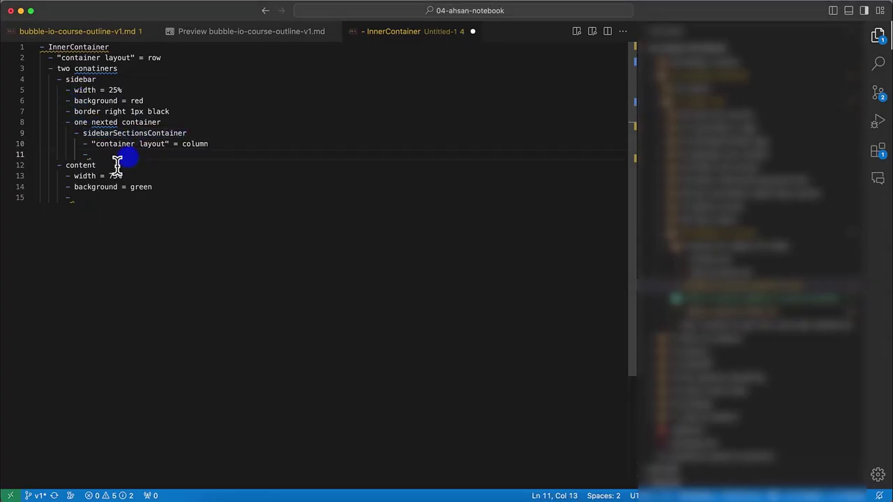
type("3 groups")
key("Return")
key("super+Tab")
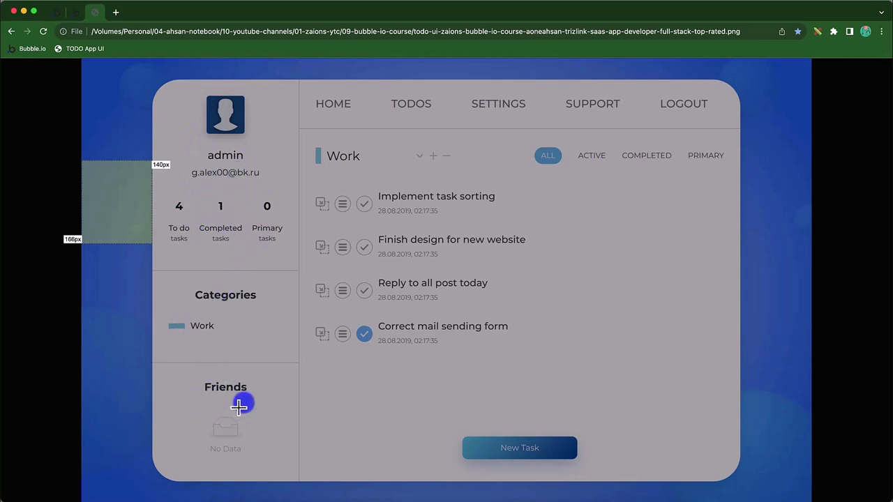
key("super+Tab")
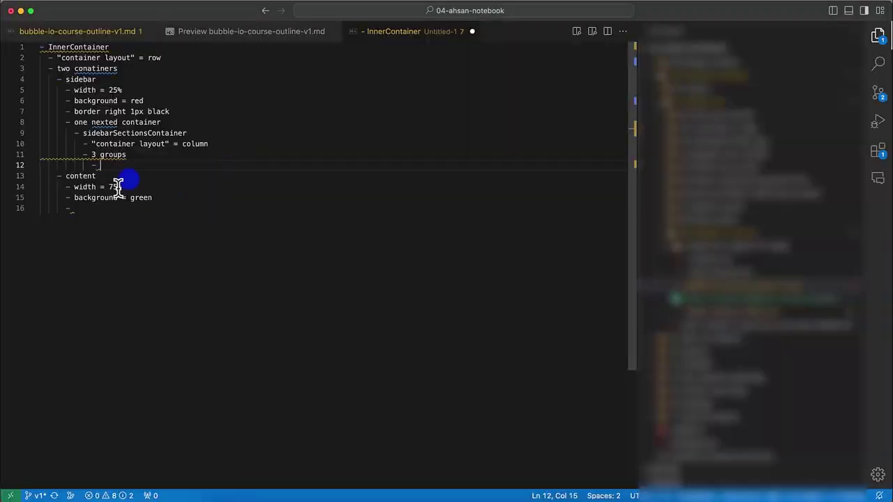
Step: Recheck the mockup's sidebar sections and change the groups entry under sidebarSectionsContainer to "2 groups"
key("super+Tab")
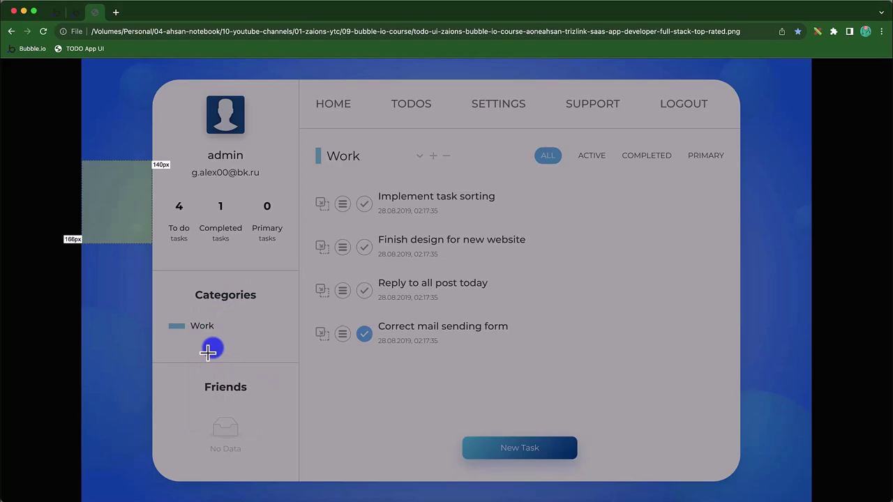
key("super+Tab")
left_click_drag(126, 155, 96, 160)
left_click(102, 167)
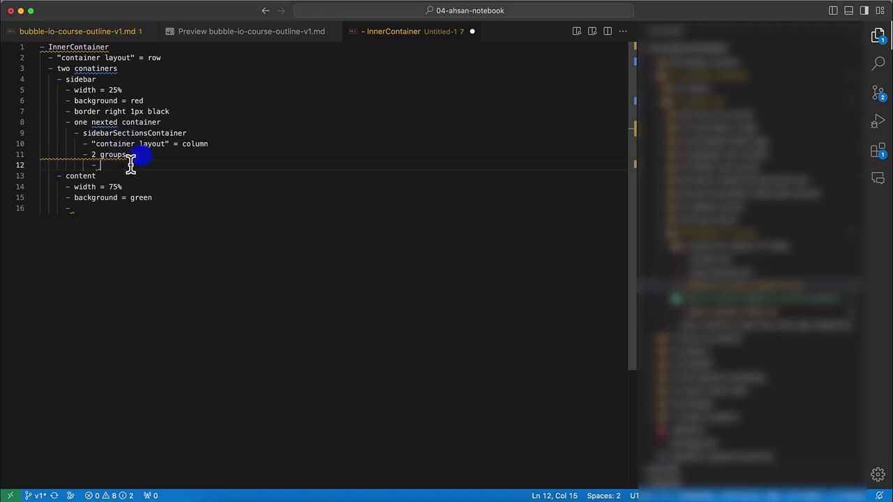
Step: Add a "userAndTaskSummarySection" item under the groups entry with a nested "height = 40%" entry
type("userAndTask")
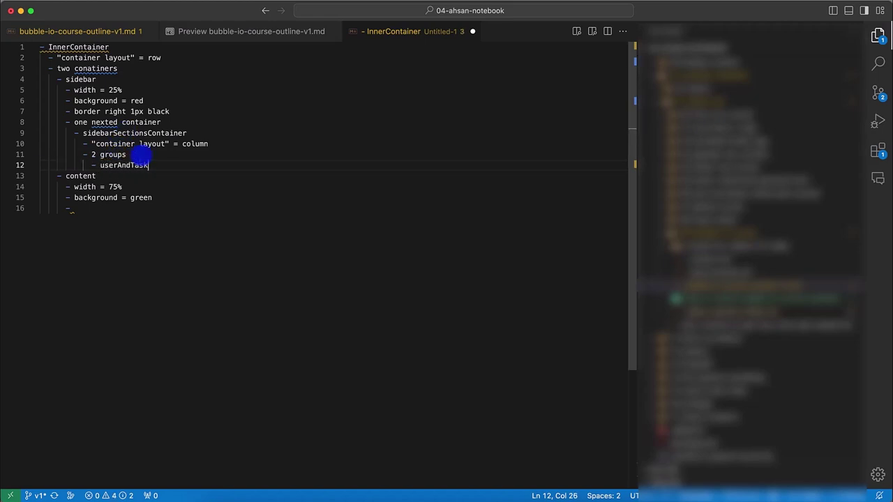
type("SummarySection")
key("Return")
key("Tab")
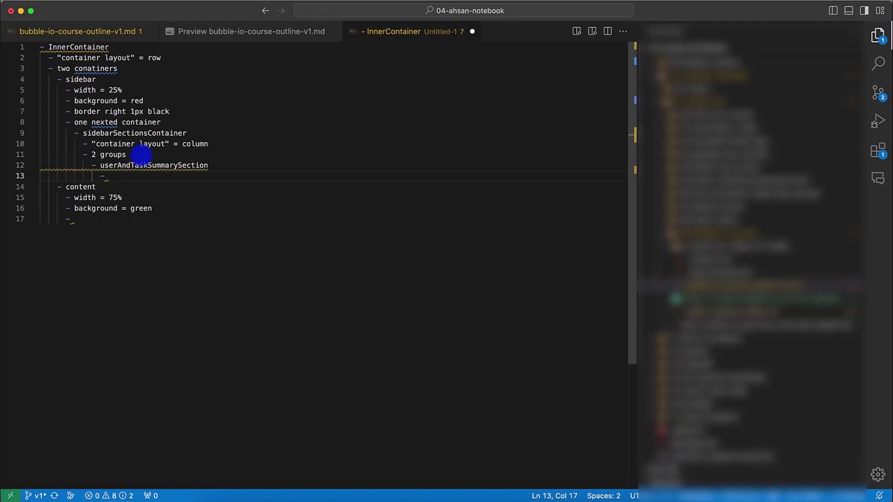
type("width")
key("alt+shift+Left")
type("height")
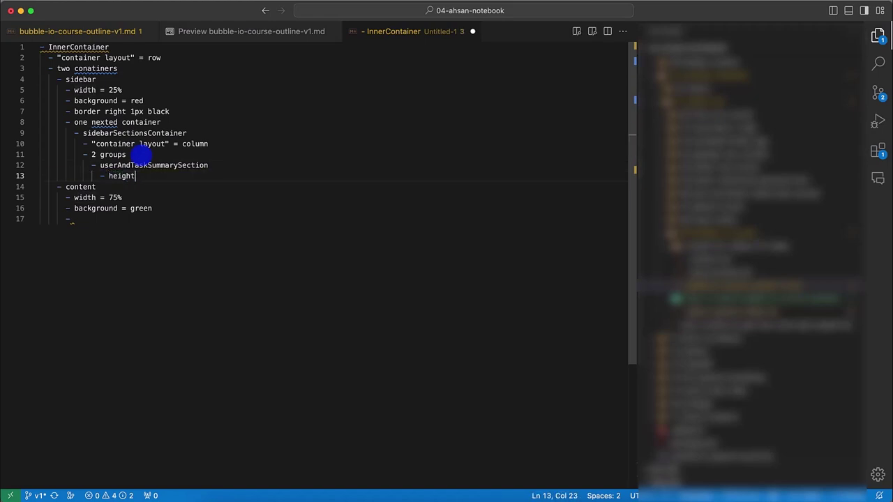
type("%")
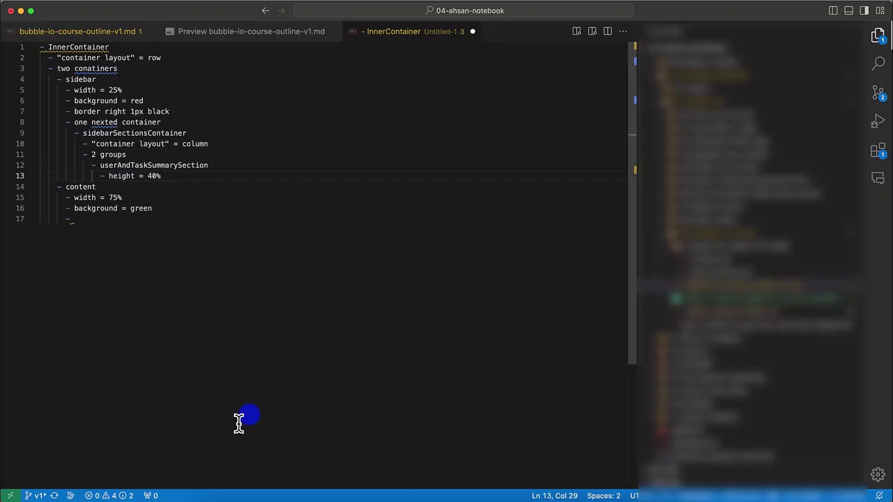
Step: Copy the sidebar's background entry under userAndTaskSummarySection, indent it to match, and set its value to purple
key("Return")
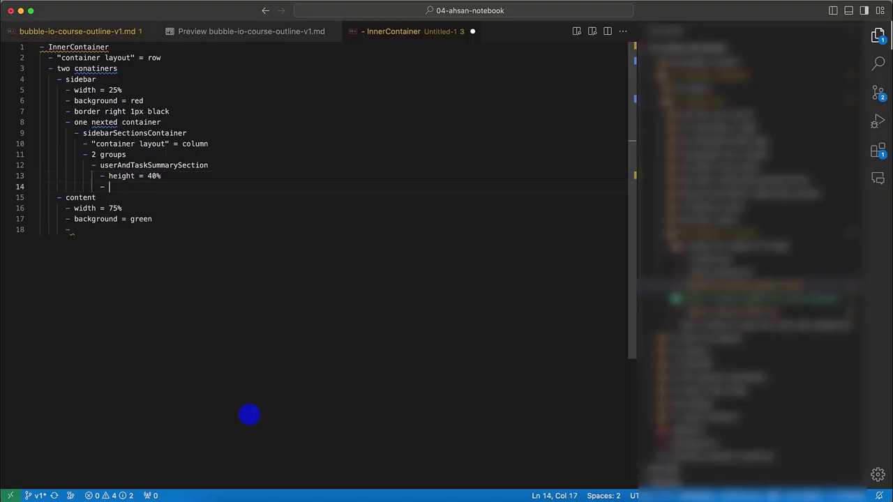
left_click(144, 101)
key("ctrl+c")
left_click(127, 192)
key("ctrl+v")
key("Up")
key("Home")
key("Tab")
key("Tab")
key("Tab")
key("End")
key("shift+alt+Left")
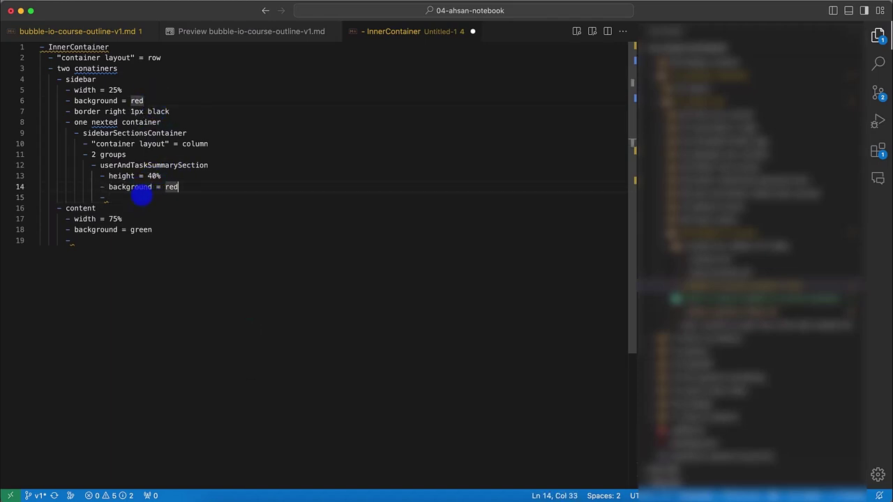
type("purple")
Step: Check the mockup's Categories area and add a "CategoriesSection" item at the same level as userAndTaskSummarySection
left_click(116, 200)
key("super+Tab")
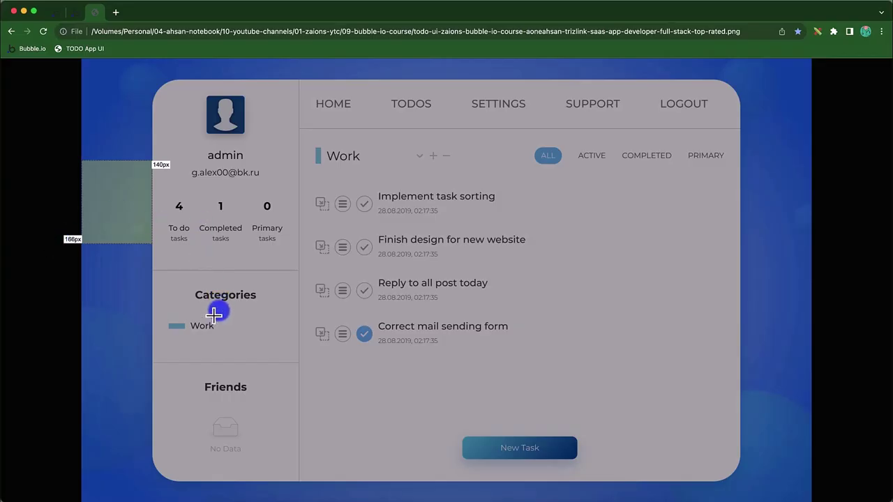
key("super+Tab")
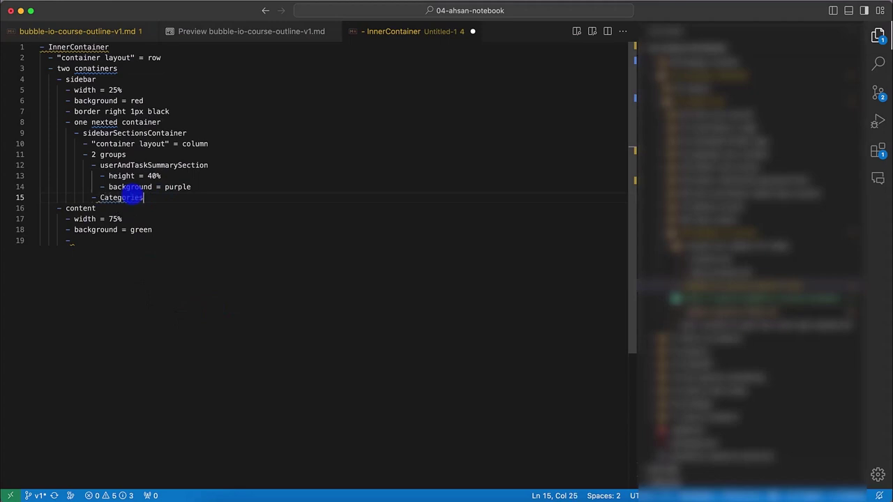
key("Return")
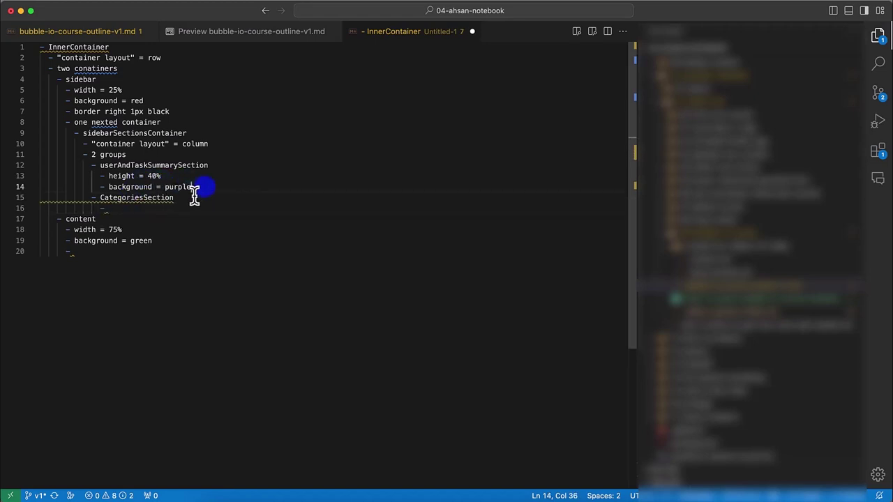
Step: Copy the height and background entries from userAndTaskSummarySection under CategoriesSection and set the copied height to 60%
key("shift+Up")
key("shift+Home")
key("super+c")
key("Down")
key("Down")
key("Down")
key("super+v")
left_click(115, 210)
left_click(119, 208)
double_click(119, 208)
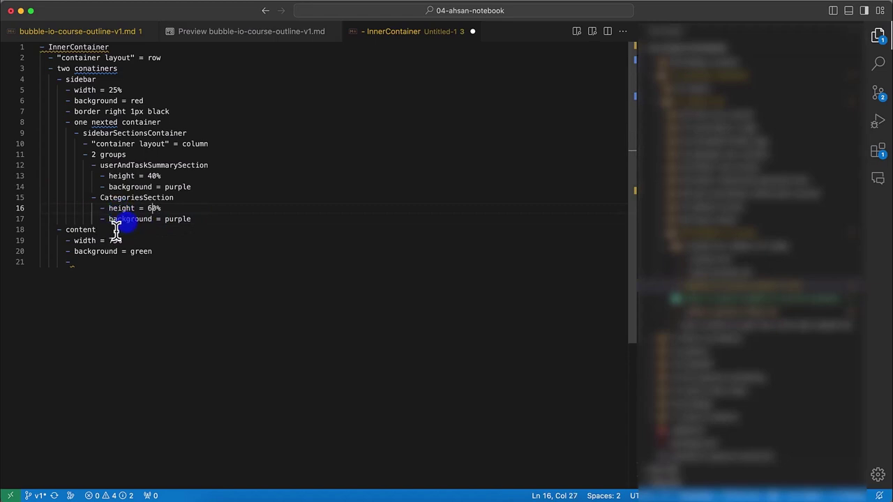
Step: Set the background entry under CategoriesSection to orange
left_click(115, 221)
double_click(176, 220)
type("or")
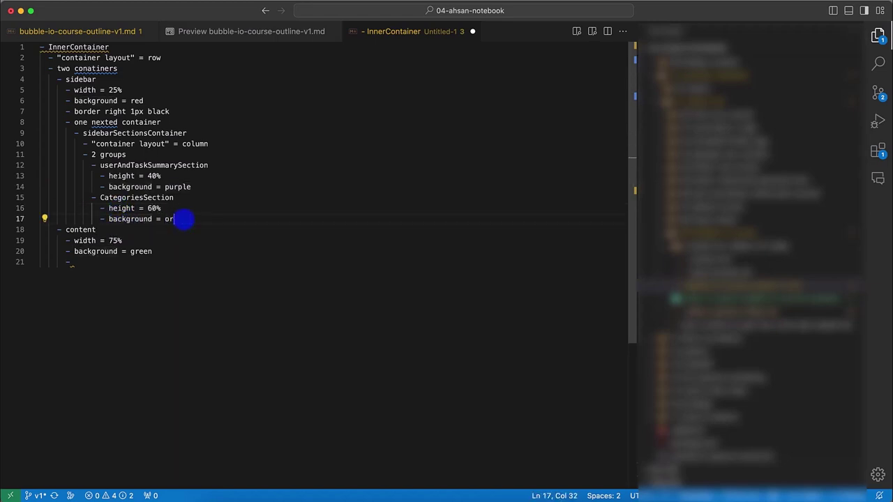
Step: Copy the sidebar's border entry under userAndTaskSummarySection, change it to "border bottom 1px black", and compare with the mockup's dividers
key("super+Tab")
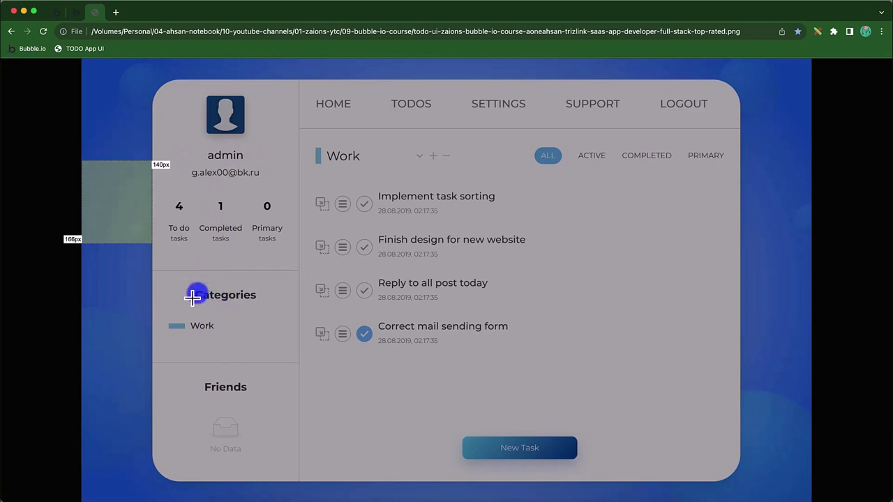
key("super+Tab")
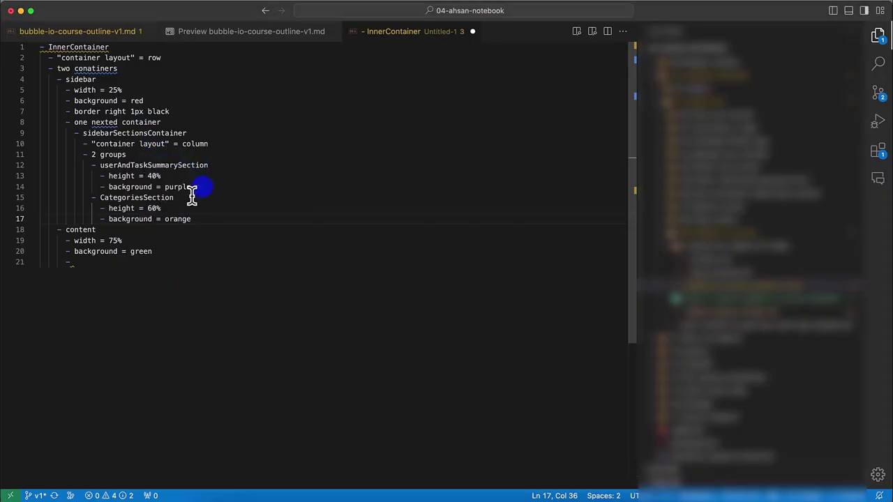
key("Return")
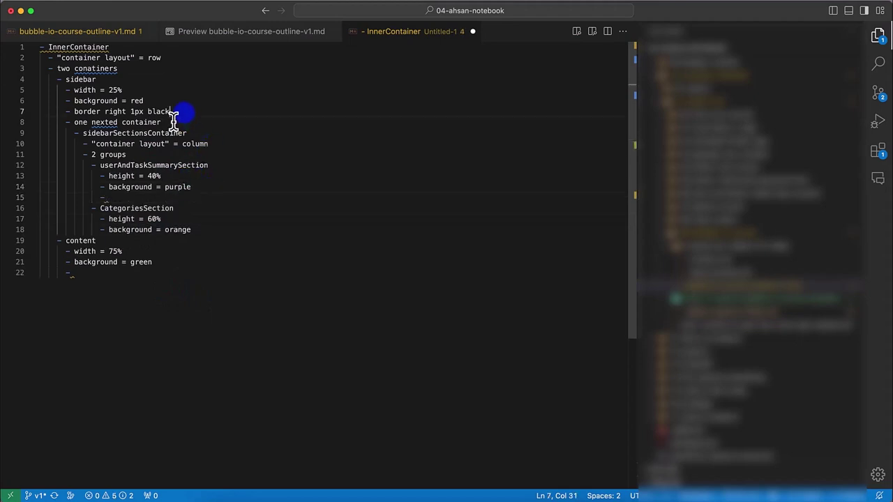
left_click(173, 114)
key("super+shift+Left")
key("super+c")
left_click(144, 199)
key("super+v")
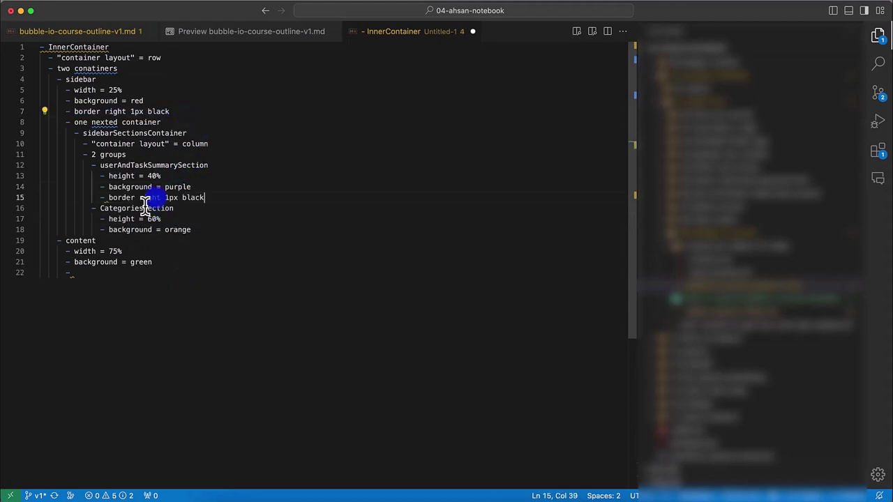
double_click(148, 197)
type("bottom")
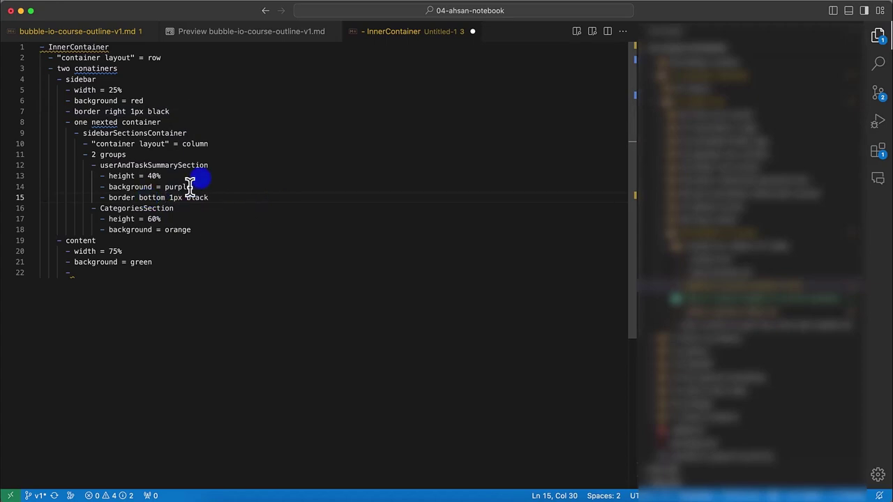
key("super+Tab")
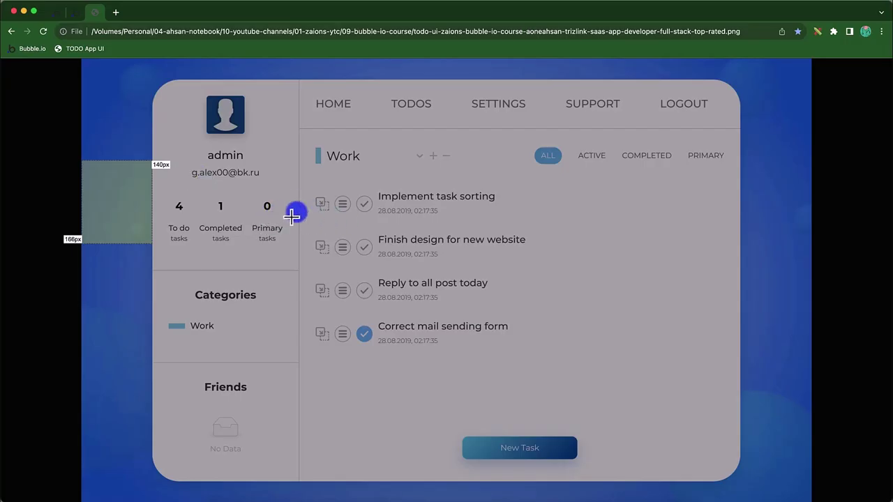
Step: Compare the sidebar, userAndTaskSummarySection and CategoriesSection entries in the outline with the corresponding areas and dividers of the mockup
key("super+Tab")
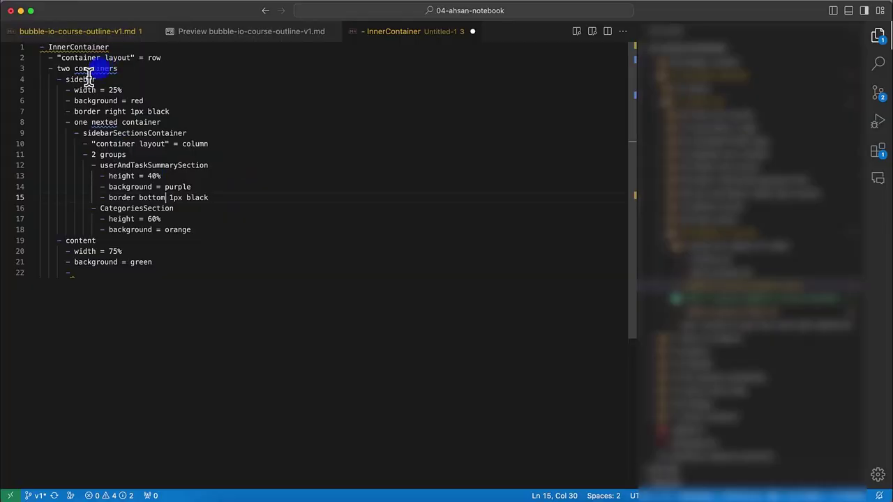
left_click(148, 103)
key("super+Tab")
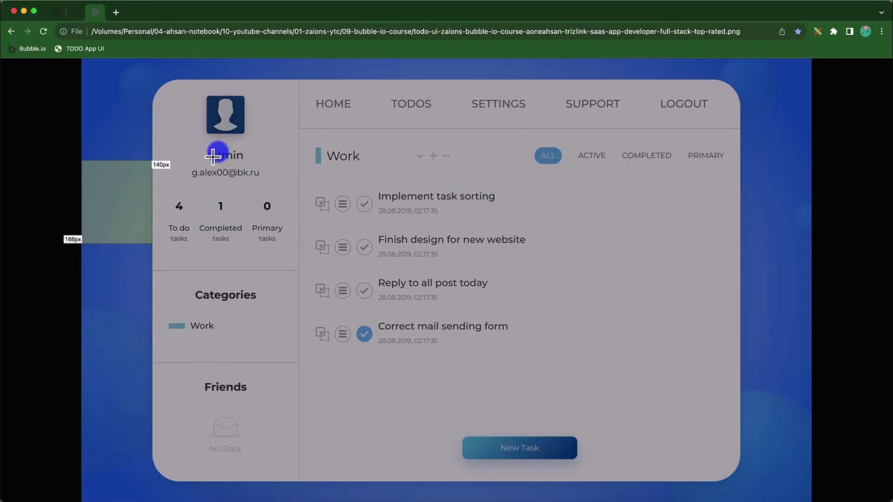
key("super+Tab")
left_click(185, 221)
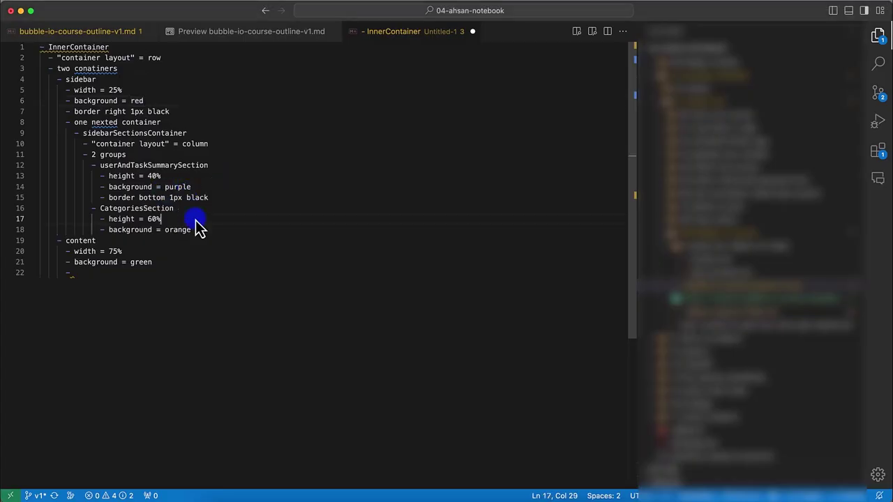
key("super+Tab")
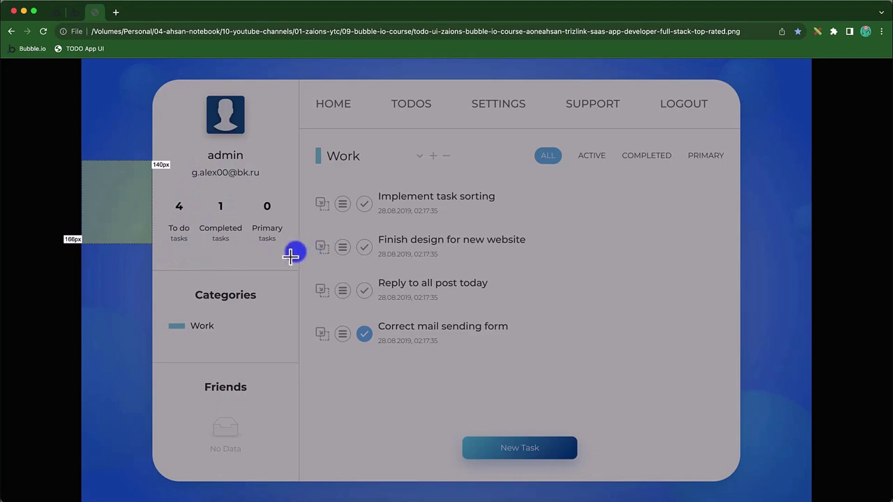
key("super+Tab")
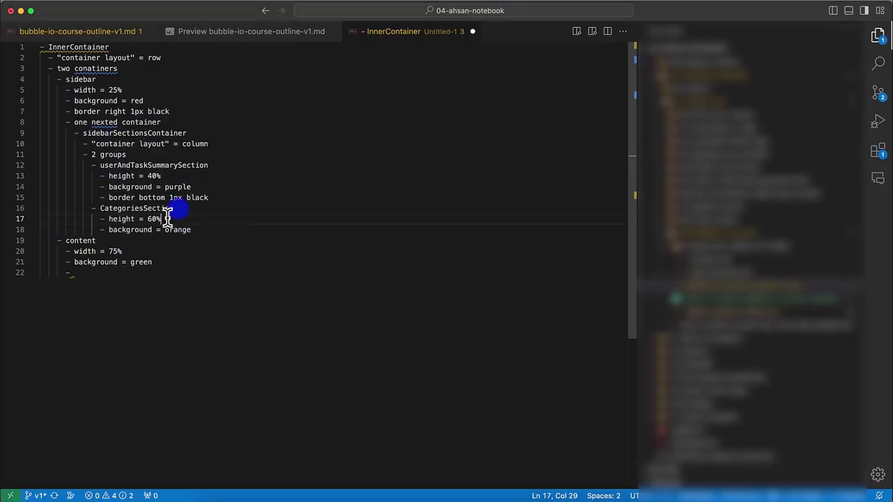
key("super+Tab")
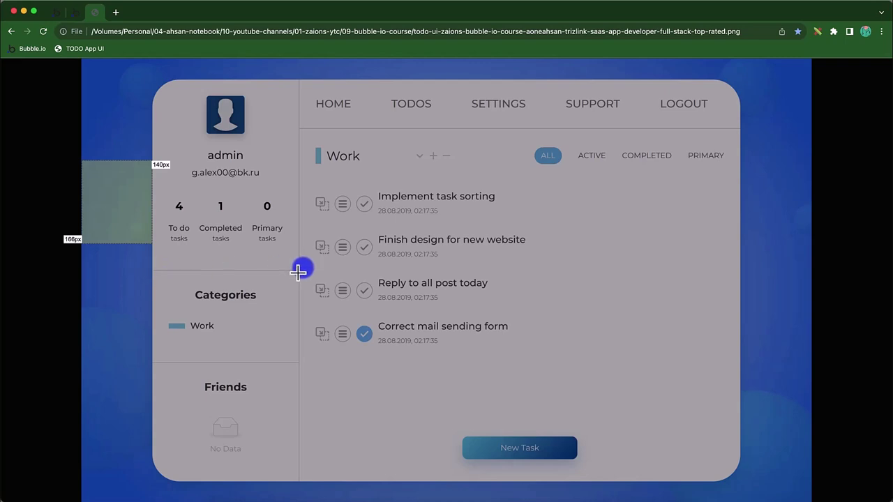
left_click(395, 489)
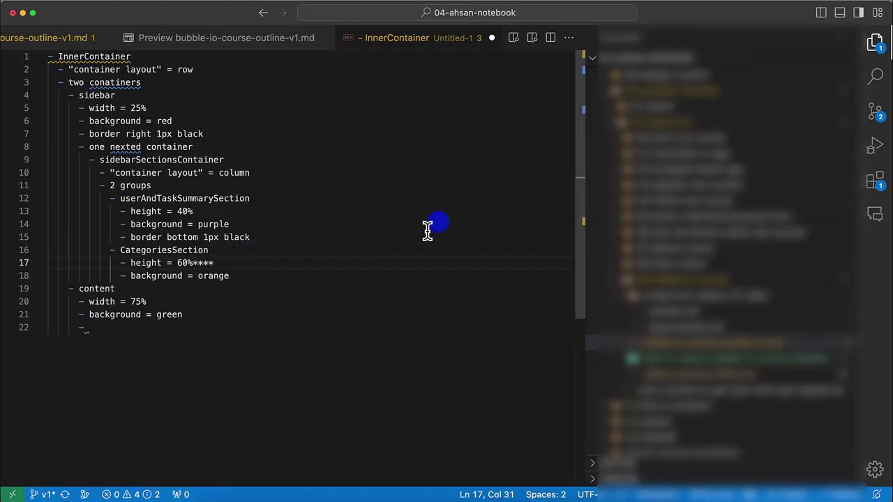
Step: Remove the stray asterisks after the 60% height and correct the two misspelled words to "containers" and "nested"
key("BackSpace")
key("BackSpace")
key("super+equal")
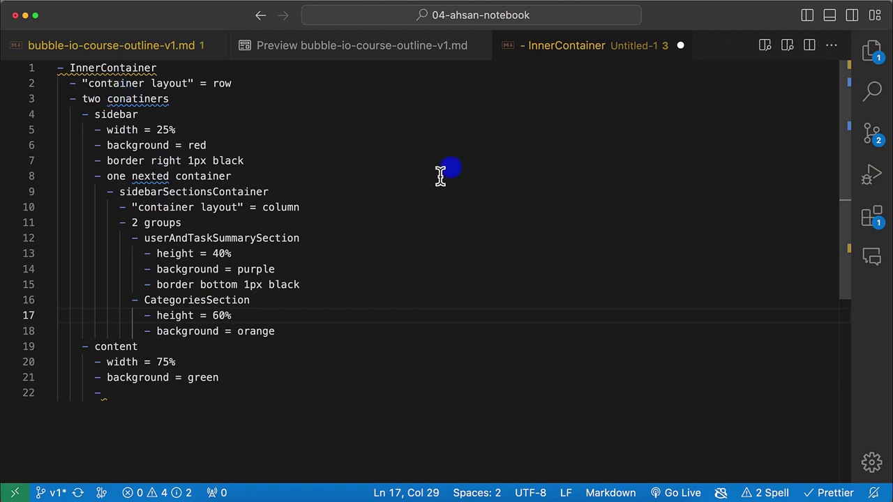
left_click(130, 99)
key("BackSpace")
key("Right")
type("a")
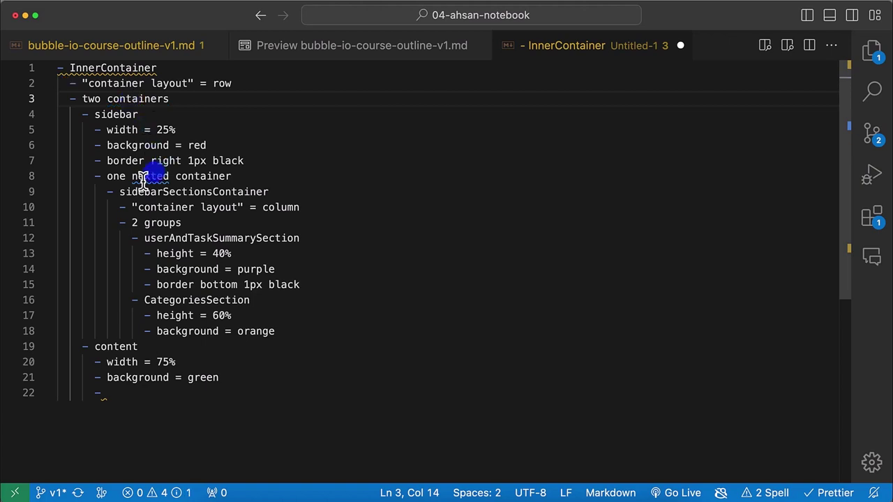
left_click(149, 175)
key("BackSpace")
type("s")
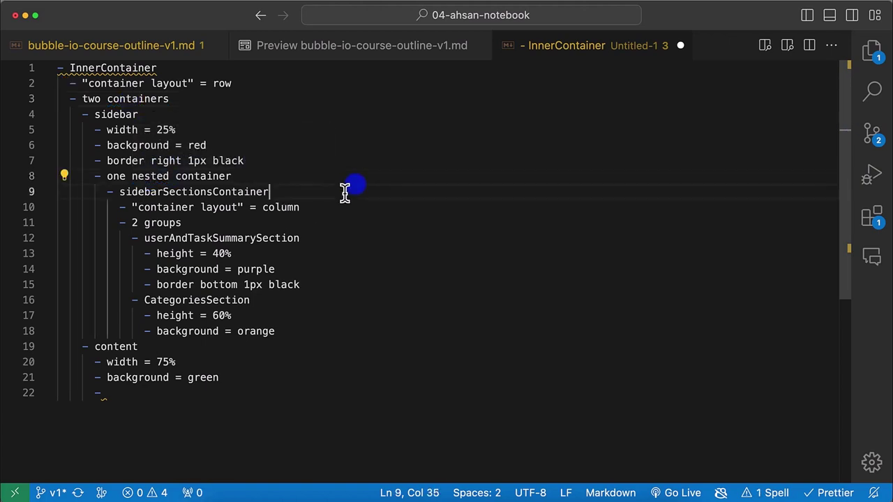
Step: Delete the empty bullet at the end of the outline and rename the first item to "innerContainer"
left_click(344, 193)
left_click(149, 393)
key("BackSpace")
key("BackSpace")
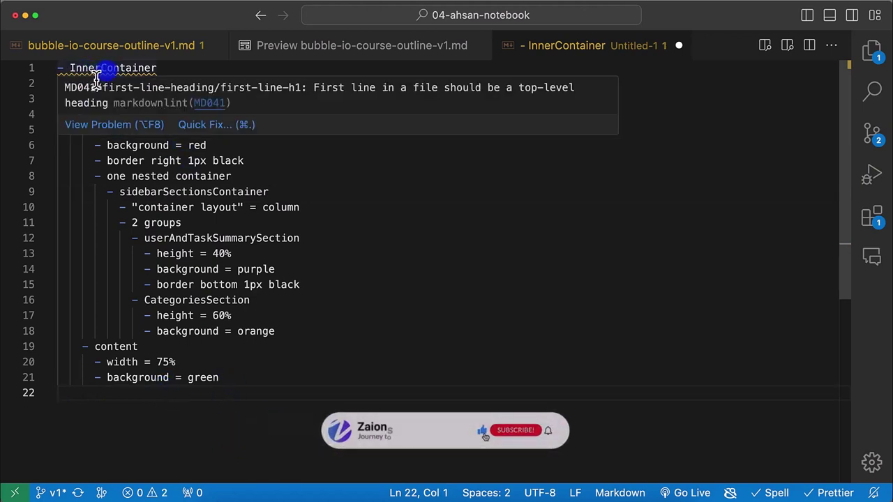
left_click(76, 68)
key("BackSpace")
type("i")
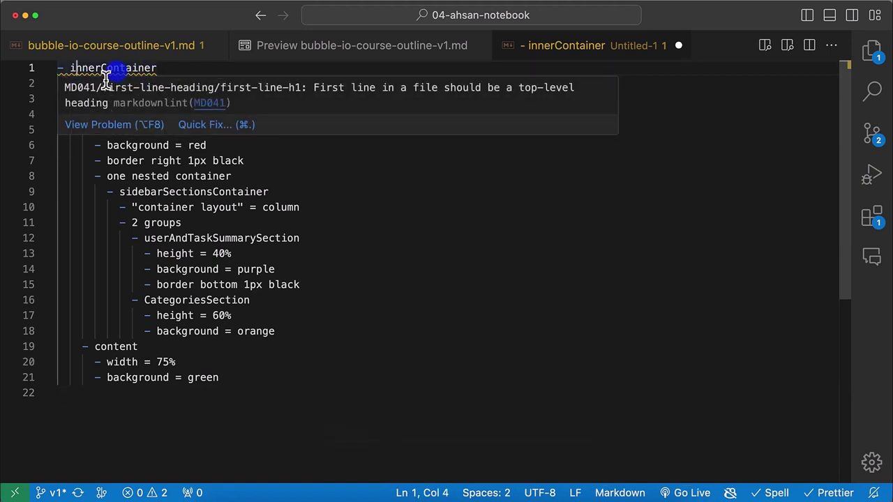
Step: Add the top-level heading "# TODO App Starting UI - Test" above the outline, separated by a blank line
left_click(117, 69)
key("super+Left")
key("Return")
key("super+z")
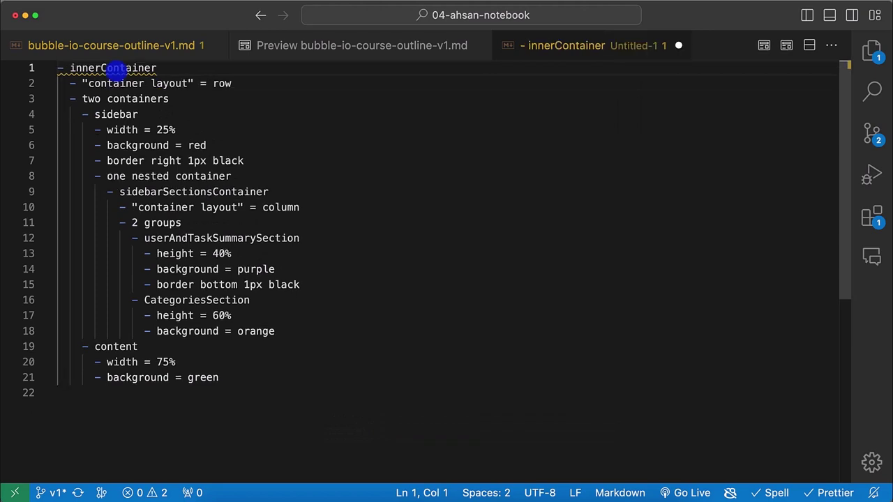
key("Return")
key("Return")
key("Up")
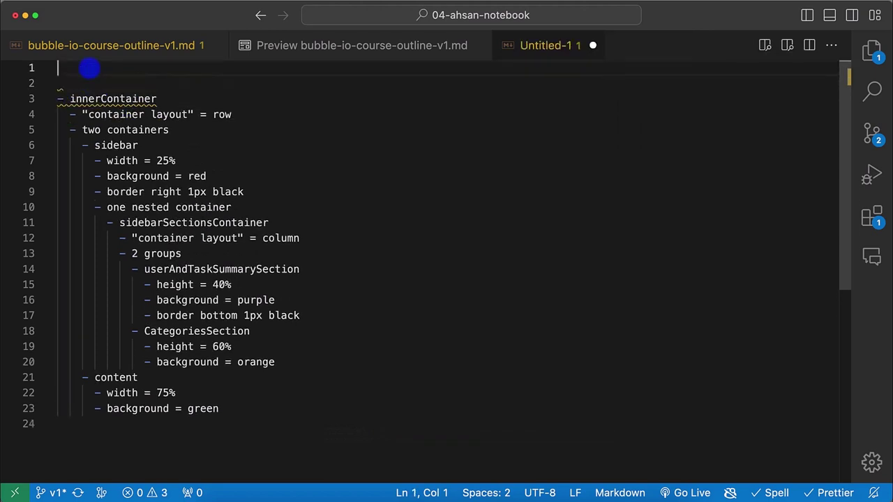
type("# ")
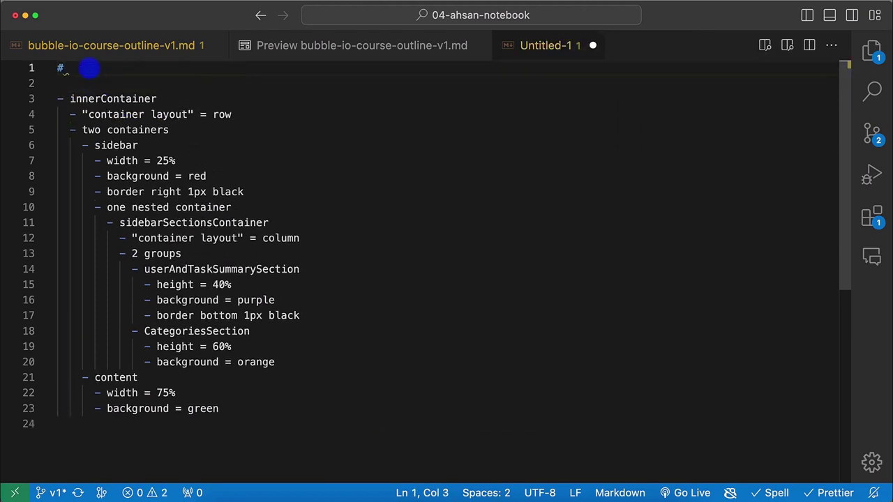
type("TODO ")
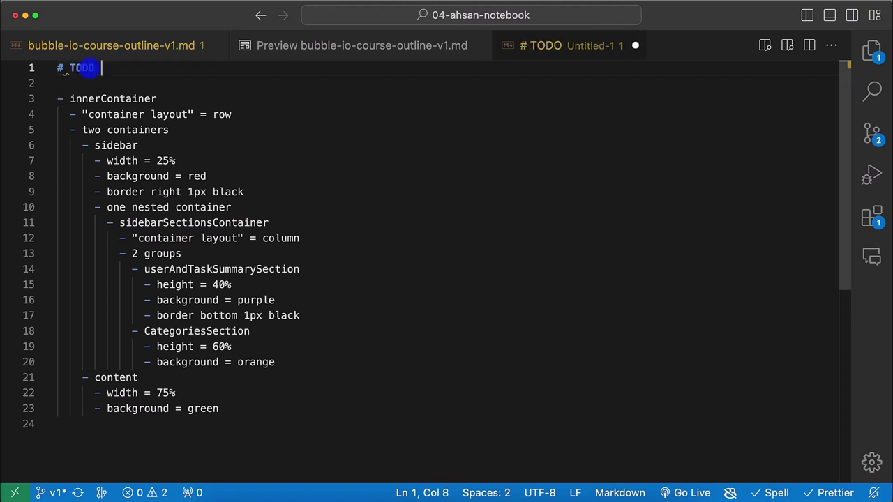
type("App Starting UI")
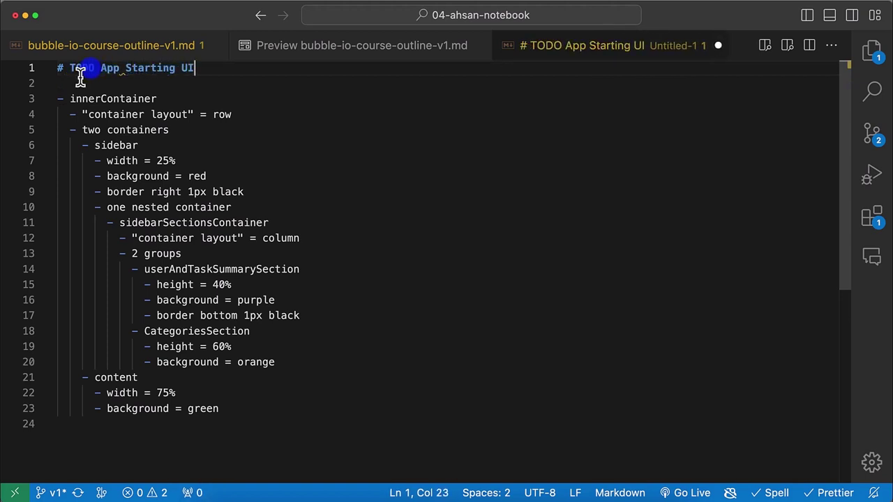
type(" - Test")
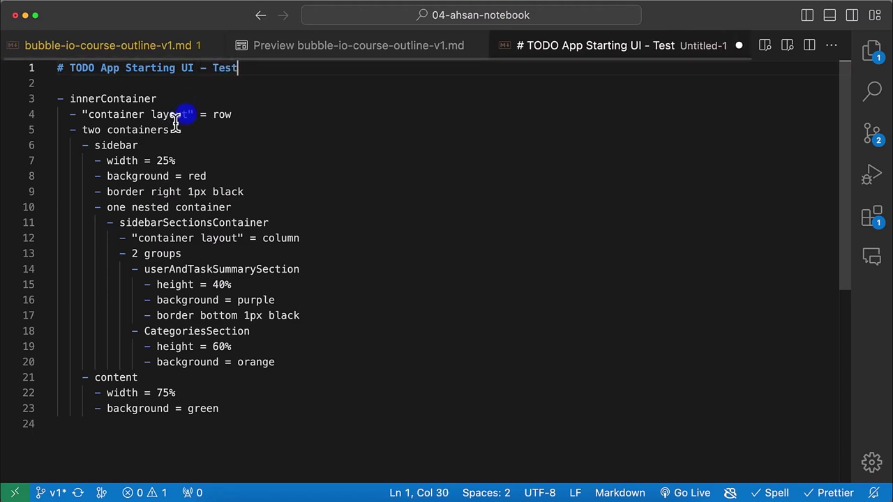
left_click_drag(107, 98, 319, 435)
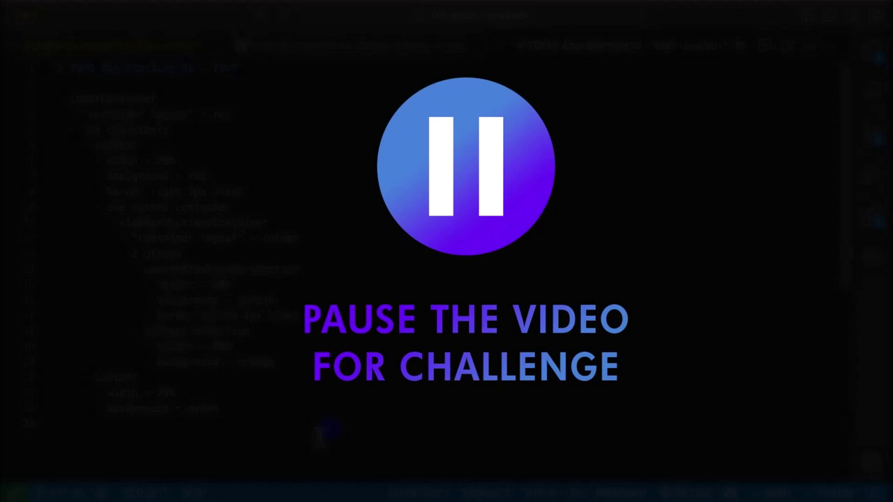
left_click(318, 434)
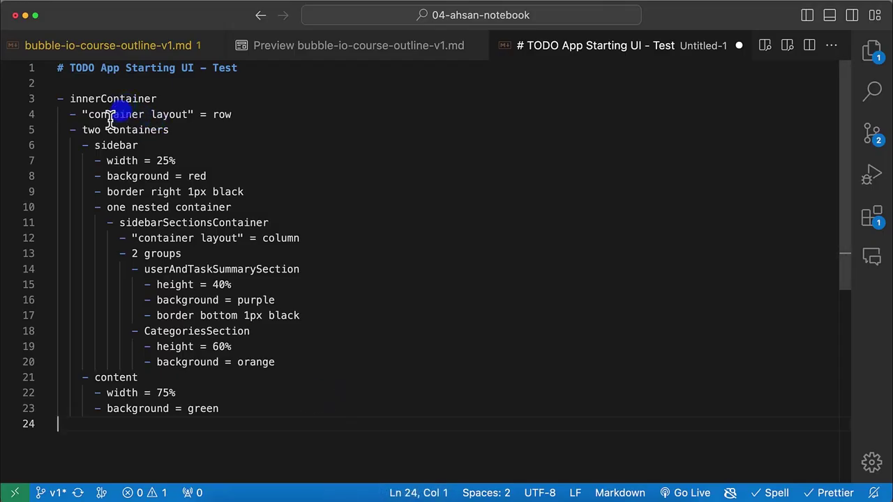
Step: Switch to the Bubble editor, add a Group inside AppContainer and open the new group's layout settings
left_click(379, 497)
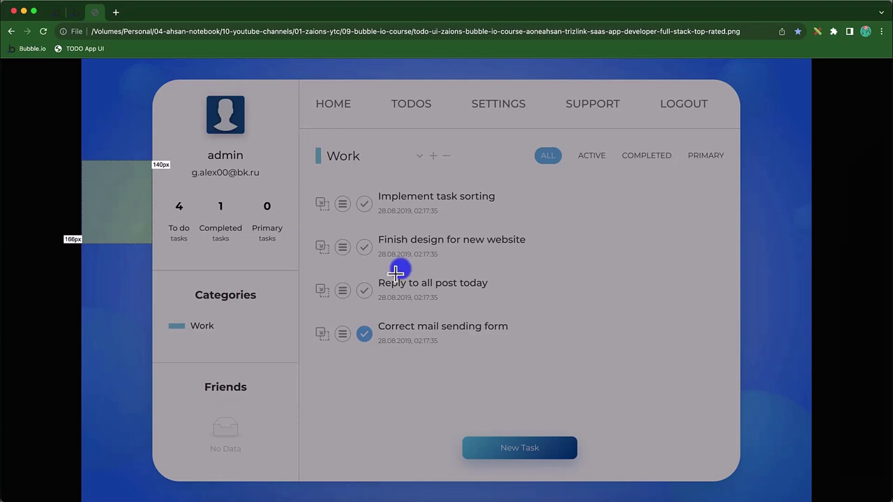
left_click(73, 13)
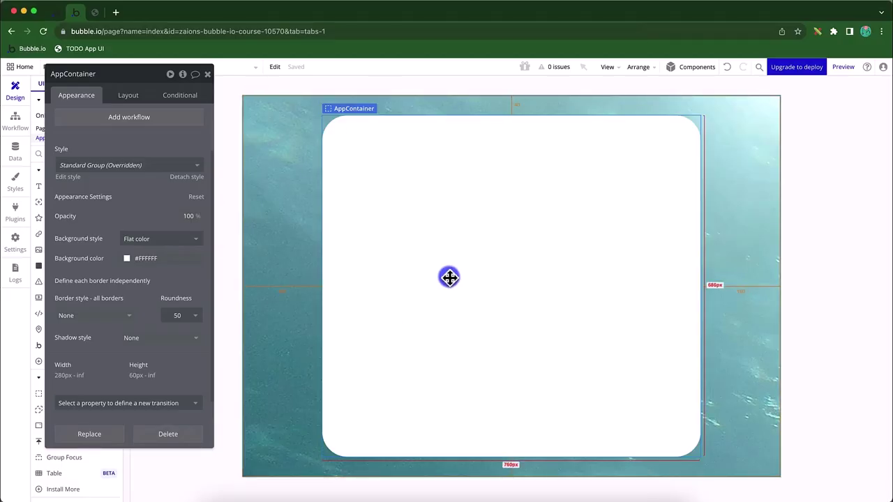
left_click(208, 75)
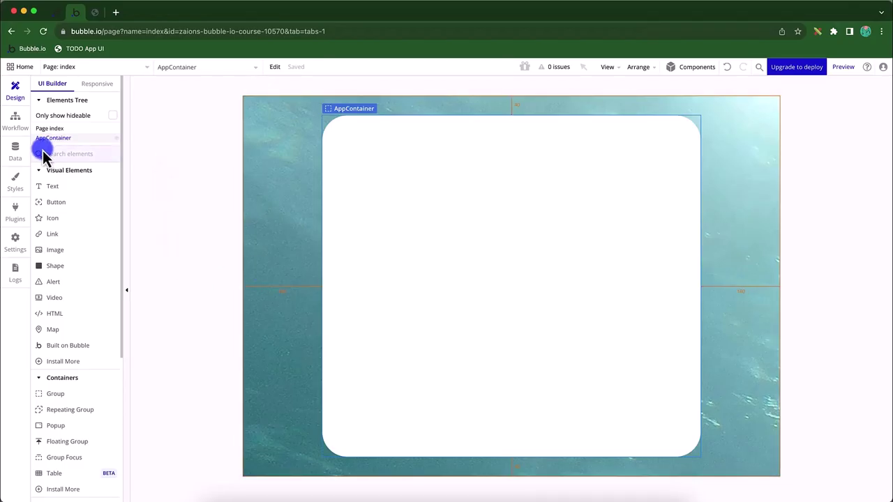
left_click(43, 253)
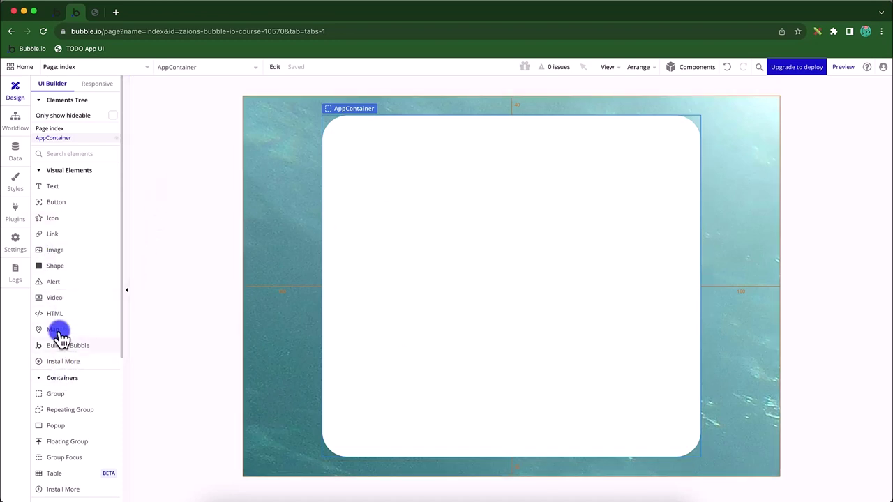
scroll(58, 424, "down", 1)
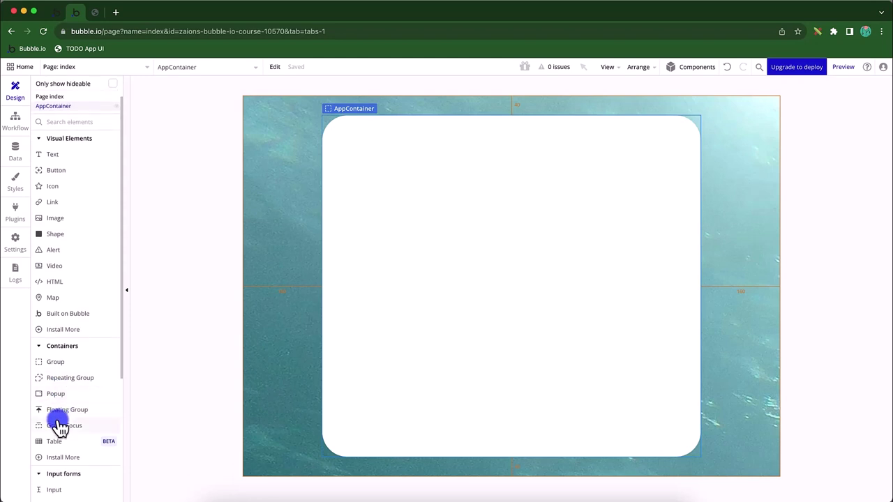
left_click_drag(56, 363, 458, 233)
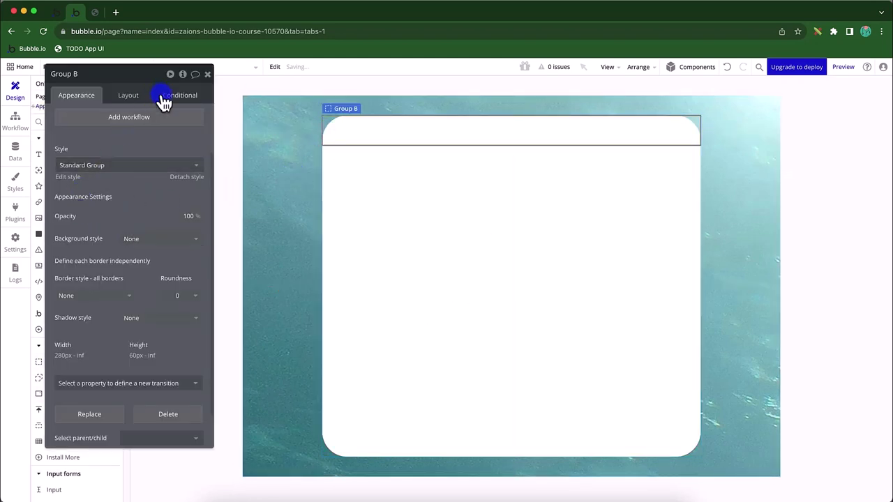
left_click(129, 98)
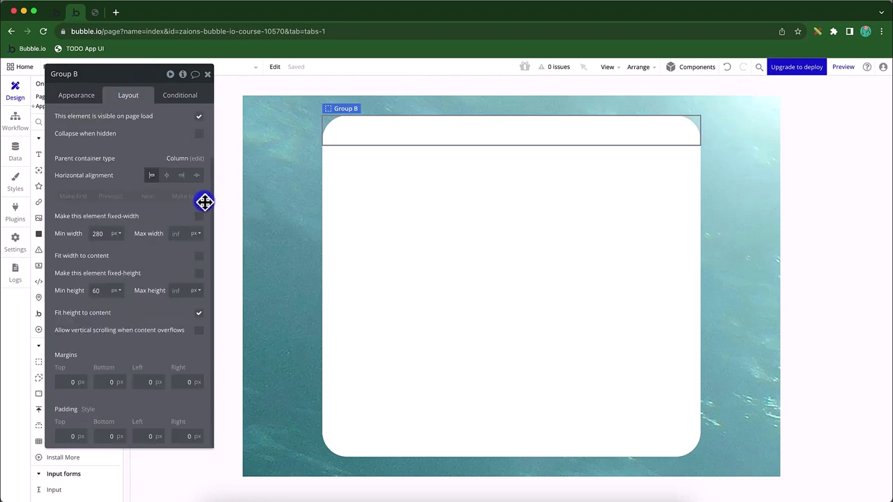
left_click(183, 159)
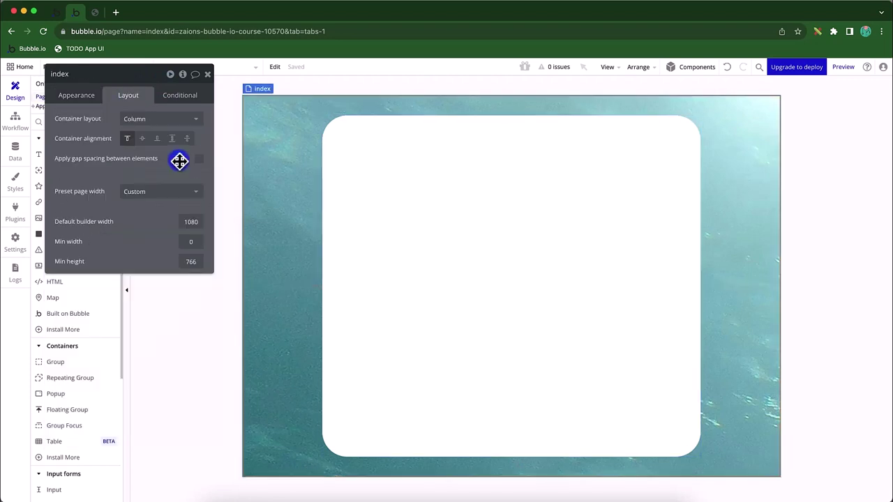
left_click(153, 121)
left_click(146, 179)
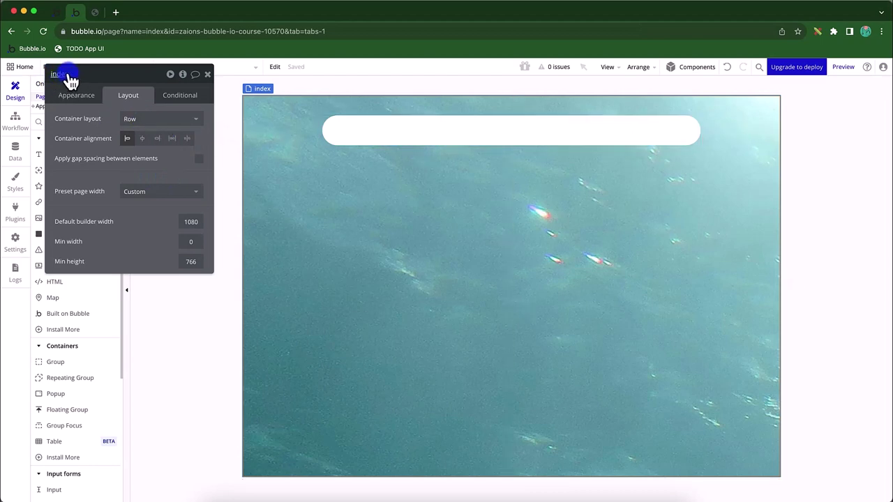
left_click(168, 120)
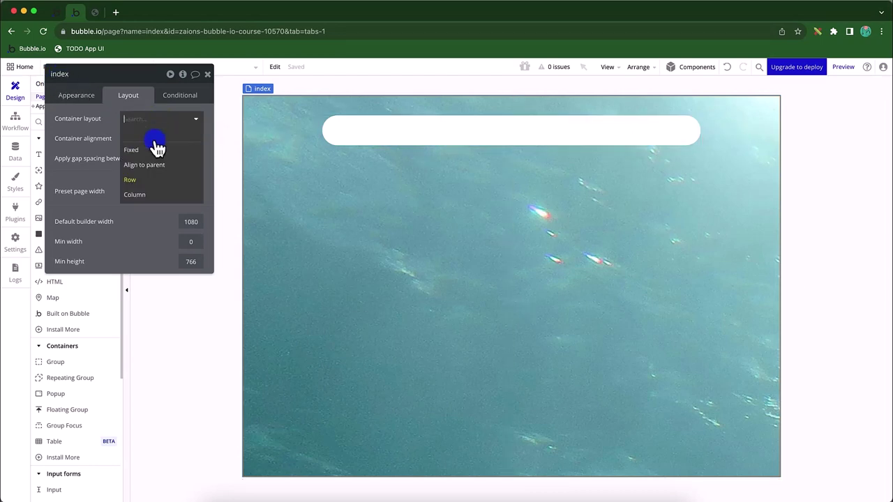
left_click(147, 196)
Step: Check AppContainer's container layout and set the container layout of the new group inside it to Row
left_click(463, 194)
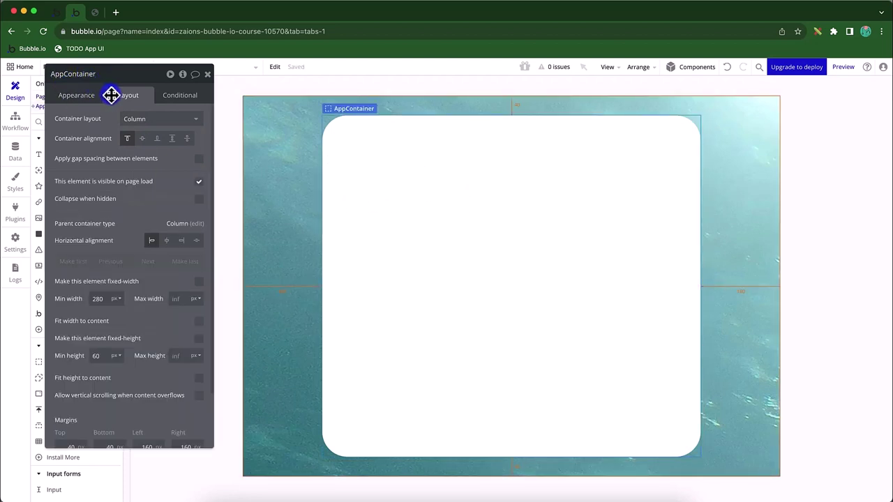
left_click(155, 122)
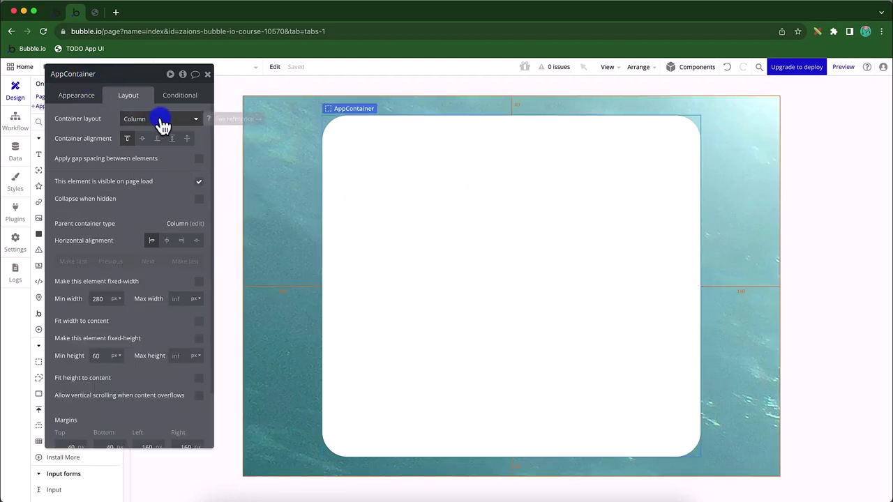
left_click(430, 160)
left_click(418, 130)
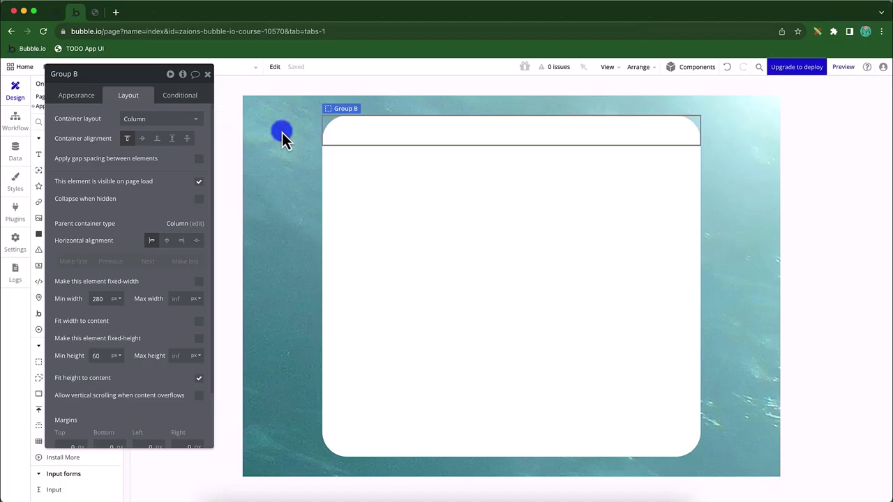
left_click(188, 127)
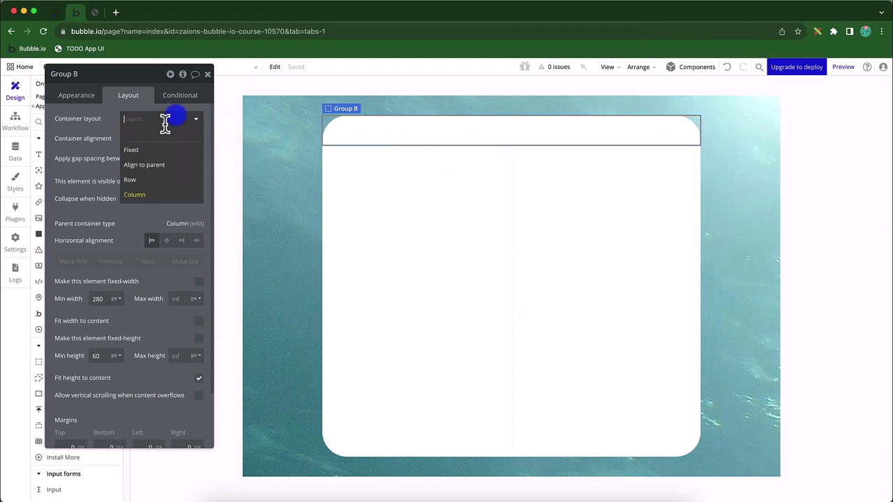
left_click(150, 176)
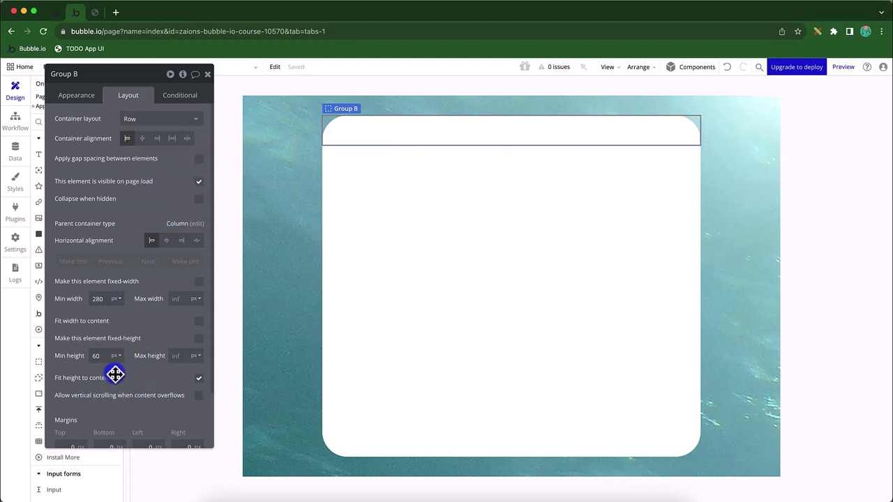
Step: Turn off fitting height to content for the group inside AppContainer and open its appearance settings
left_click(199, 379)
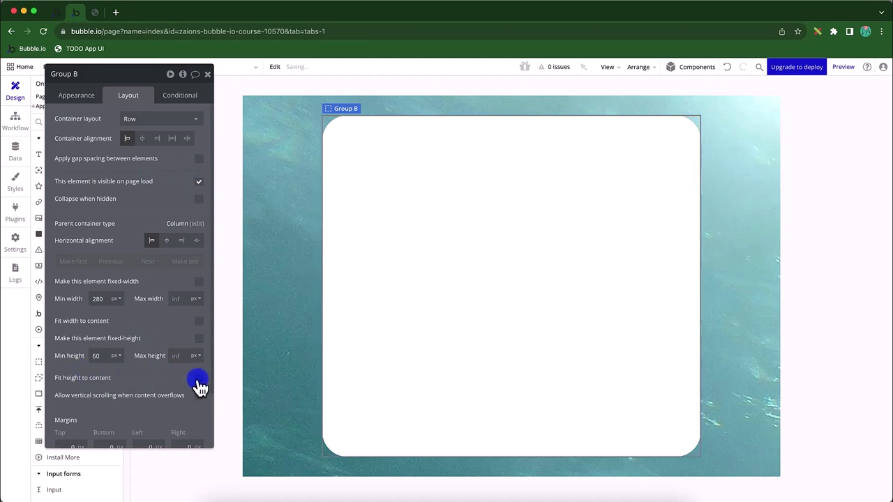
left_click(72, 94)
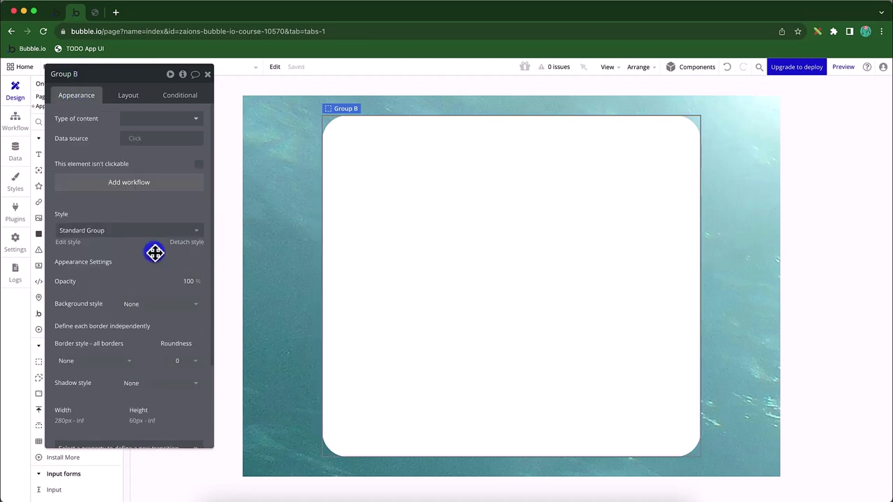
Step: Switch to the VS Code outline and add the bullet "background = grey" below the innerContainer's container layout line
key("super+Tab")
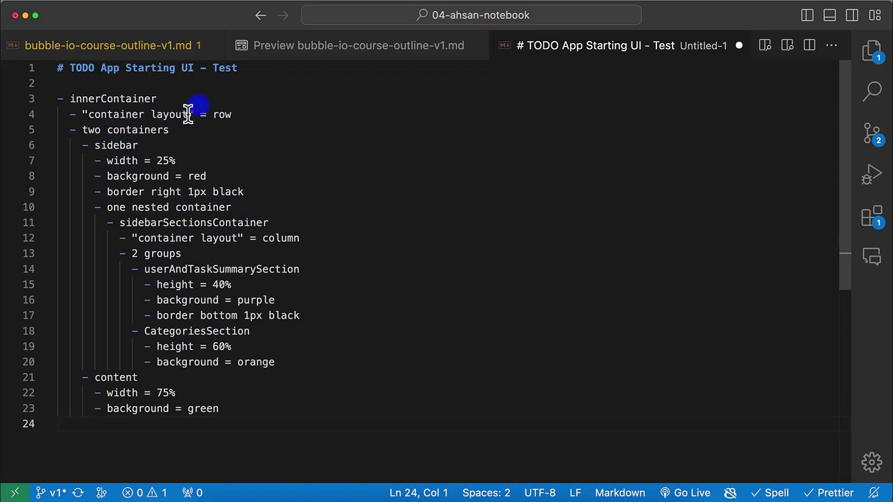
left_click(245, 122)
key("Return")
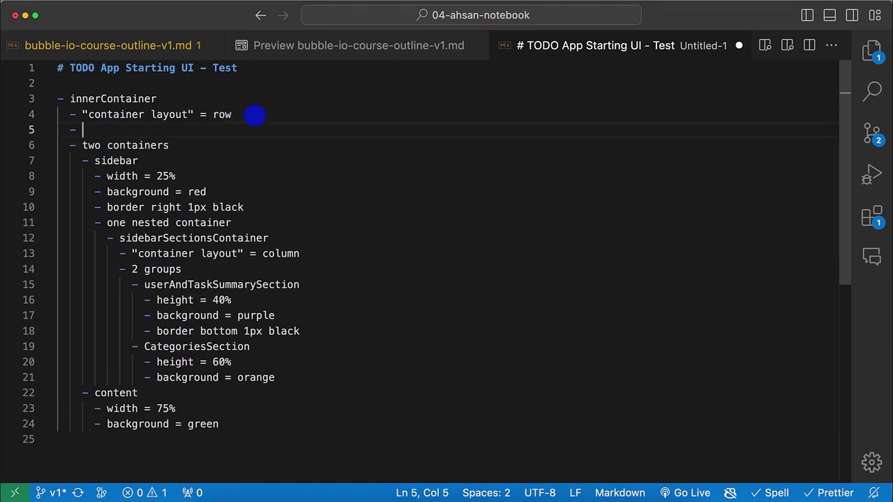
left_click(213, 193)
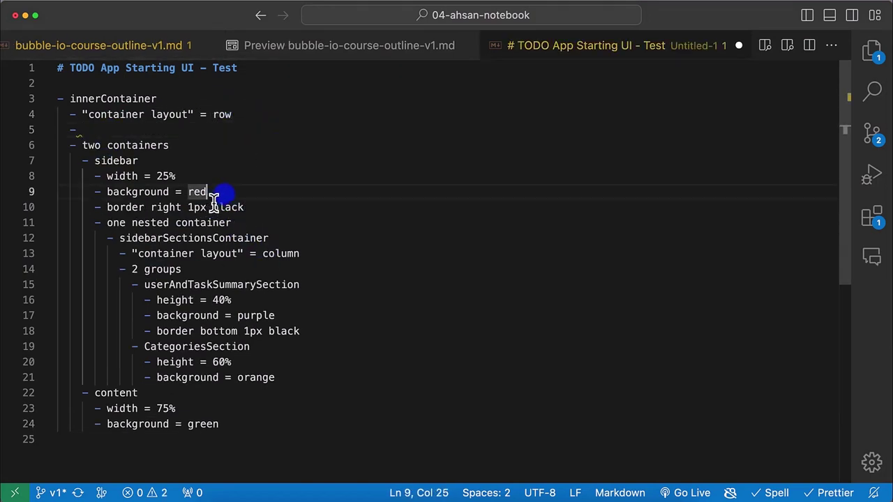
key("shift+Home")
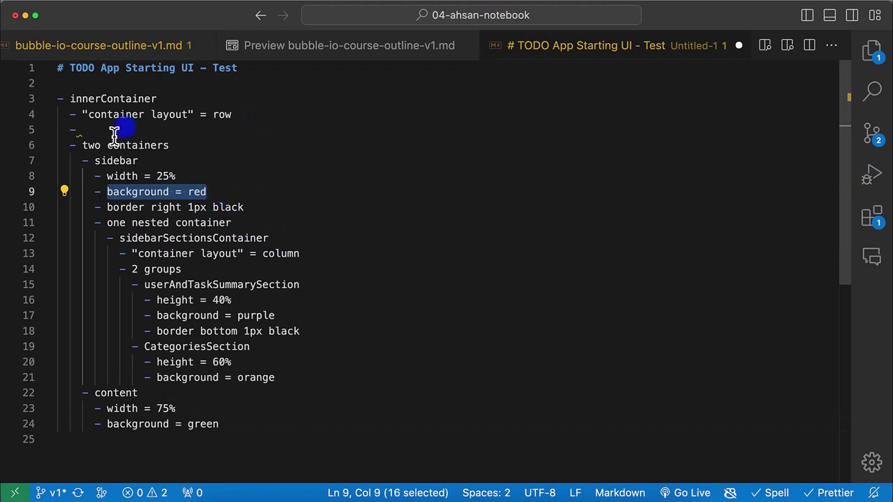
key("super+c")
left_click(114, 132)
key("super+v")
key("Left")
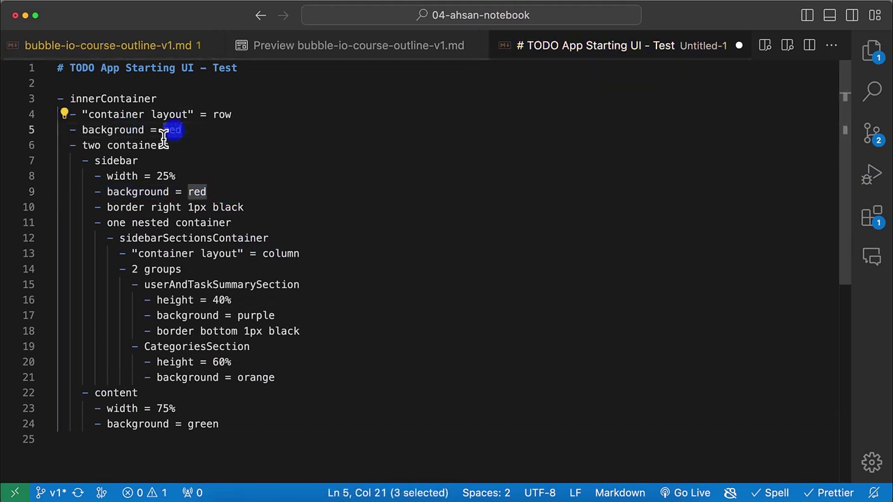
type("gr")
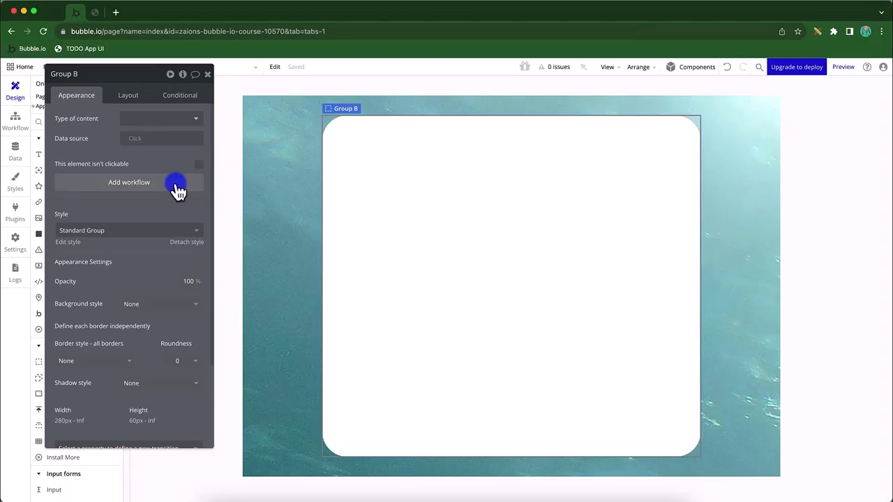
Step: Switch to Bubble and give the group inside AppContainer a flat grey background colour, #979797
scroll(134, 337, "down", 3)
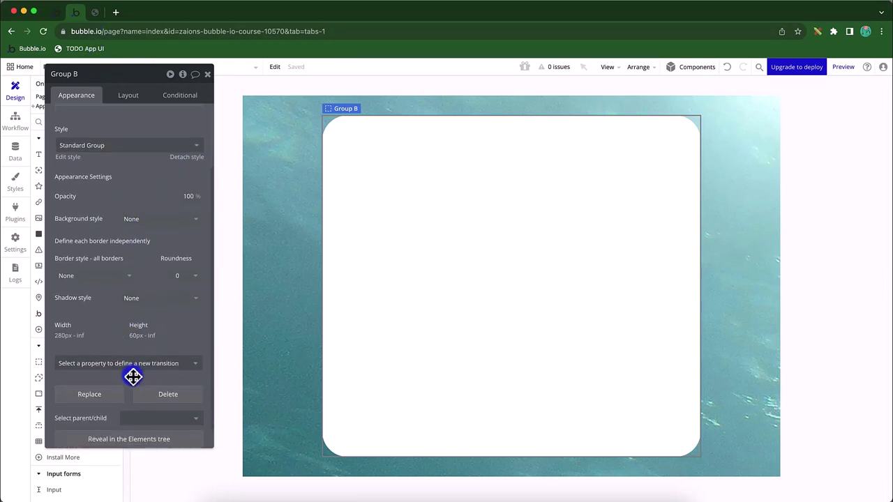
scroll(147, 363, "down", 1)
scroll(134, 314, "up", 4)
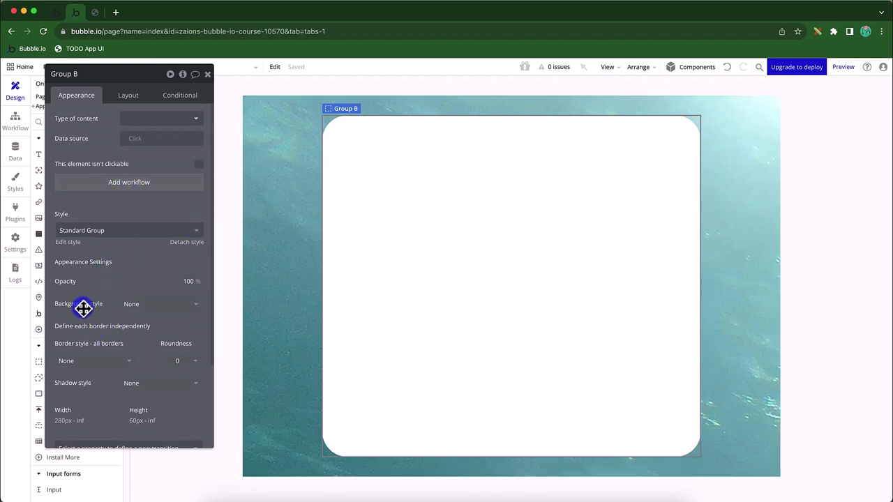
left_click(170, 303)
left_click(199, 349)
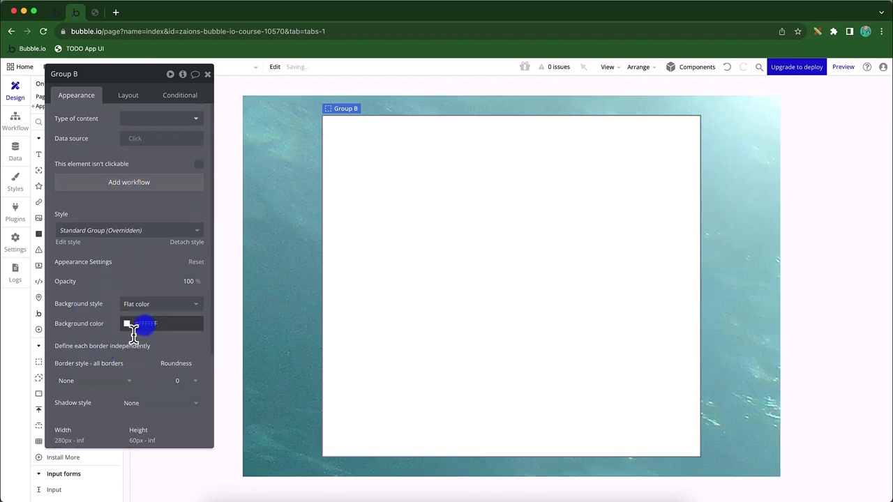
left_click(137, 323)
mouse_move(135, 358)
left_mouse_down()
mouse_move(121, 364)
mouse_move(123, 371)
left_mouse_up()
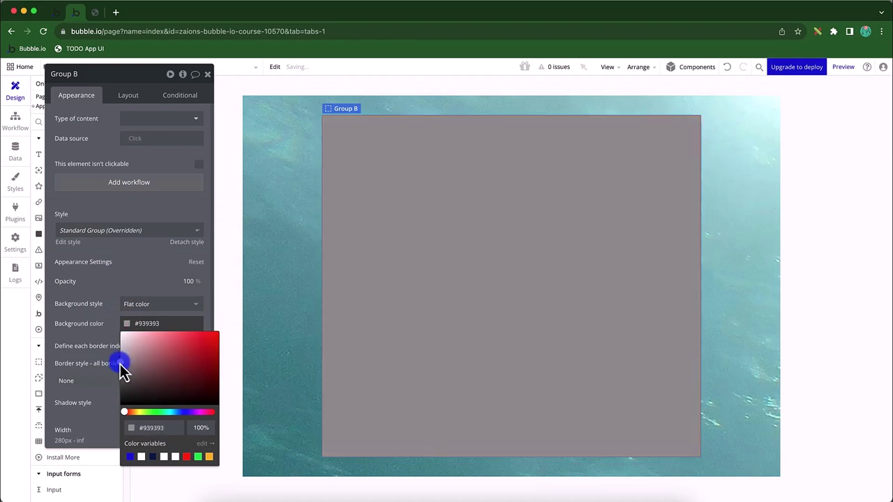
left_click(421, 223)
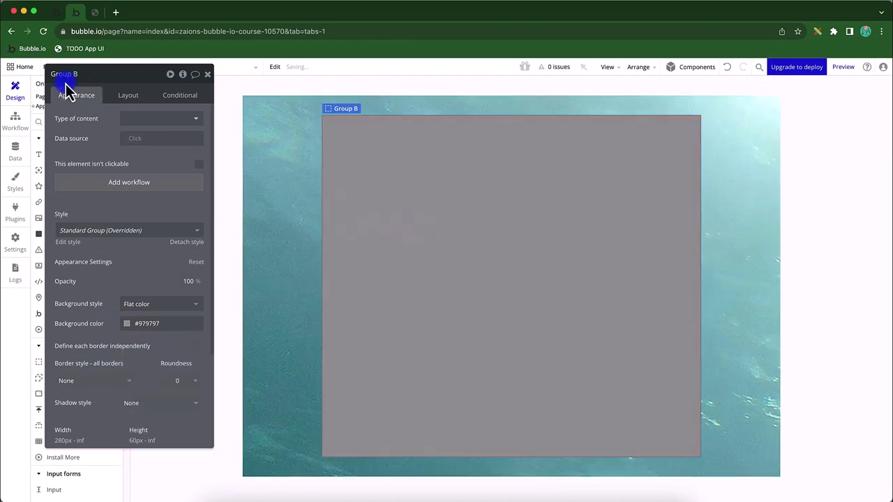
Step: Switch to the VS Code outline and capitalise the first item's name to "InnerContainer"
key("super+Tab")
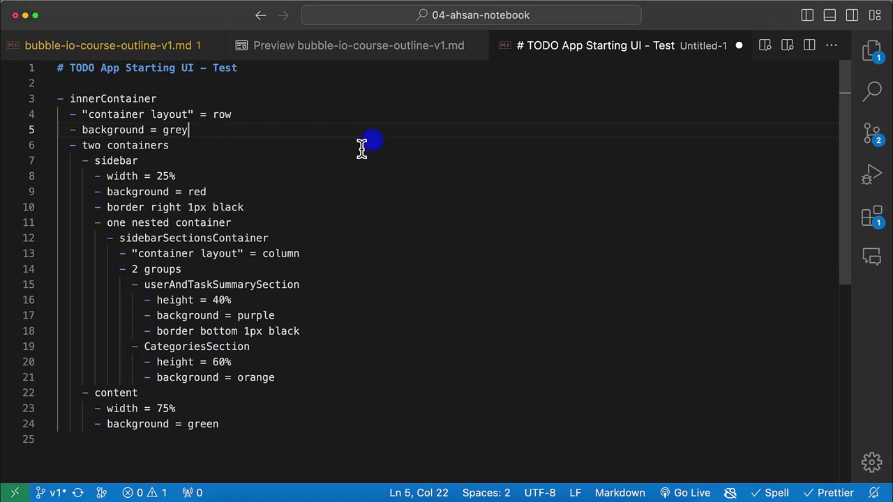
double_click(103, 103)
key("Left")
key("Delete")
type("I")
Step: Copy the name "InnerContainer" from the outline and rename the grey group in Bubble with it
double_click(112, 99)
key("super+Tab")
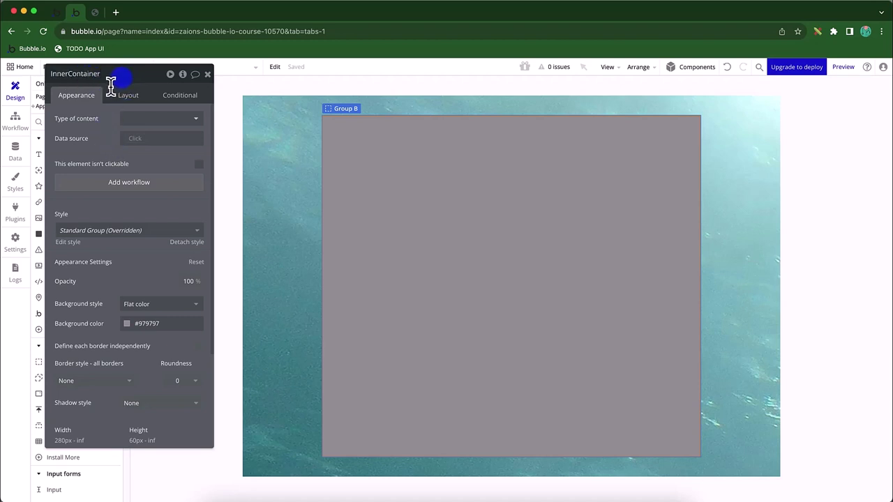
left_click(145, 87)
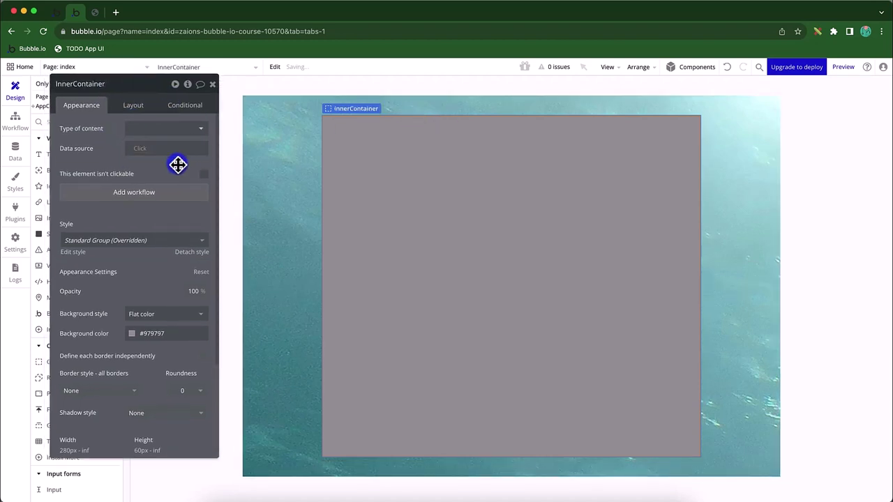
Step: Move the property editor off the elements palette to the far side of the canvas and lock it in place
left_click_drag(123, 90, 809, 97)
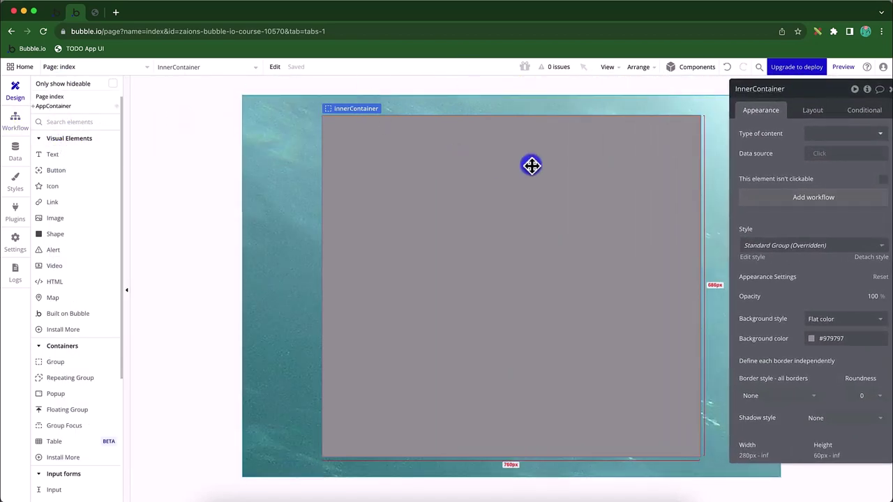
left_click(609, 68)
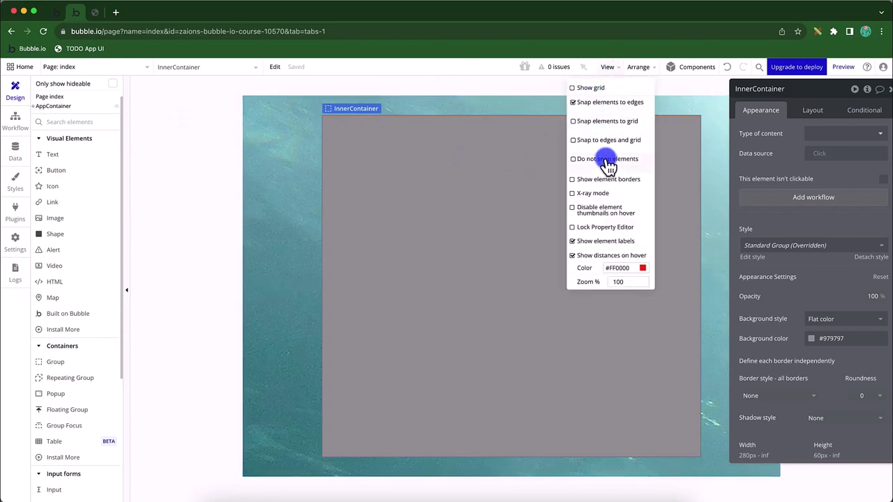
left_click(600, 229)
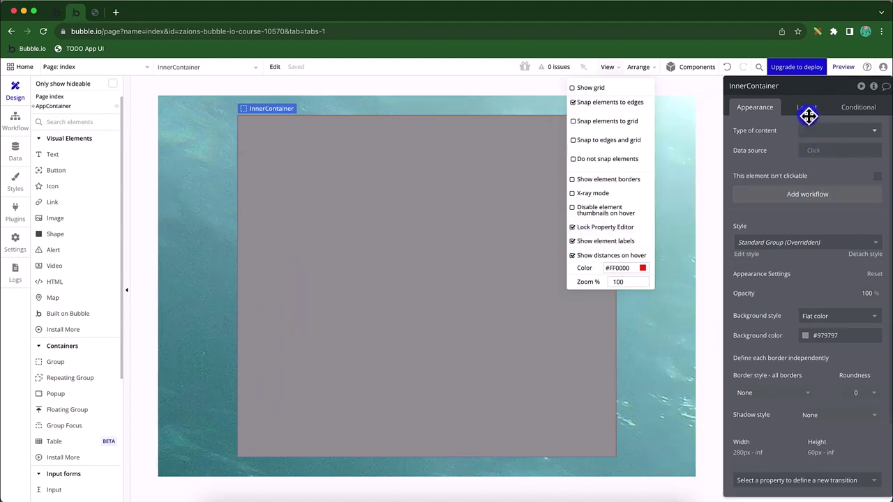
Step: Expand AppContainer in the elements tree and select the InnerContainer nested inside it
left_click(713, 105)
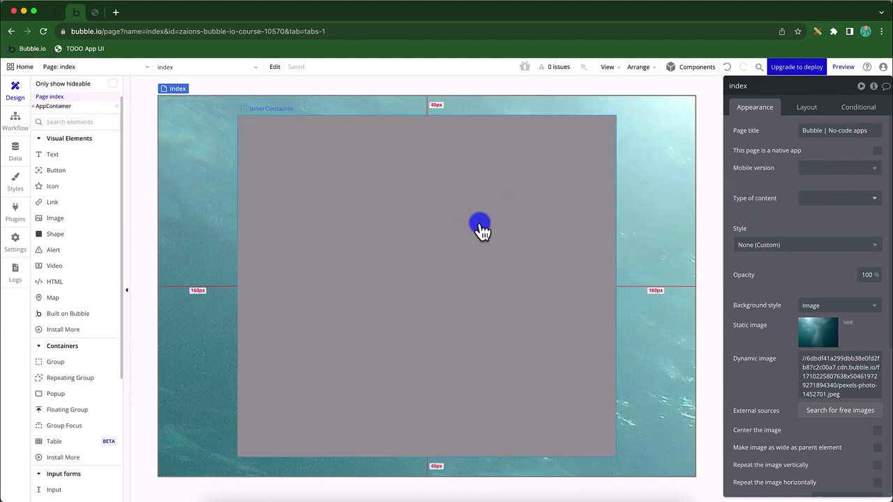
left_click_drag(49, 112, 47, 135)
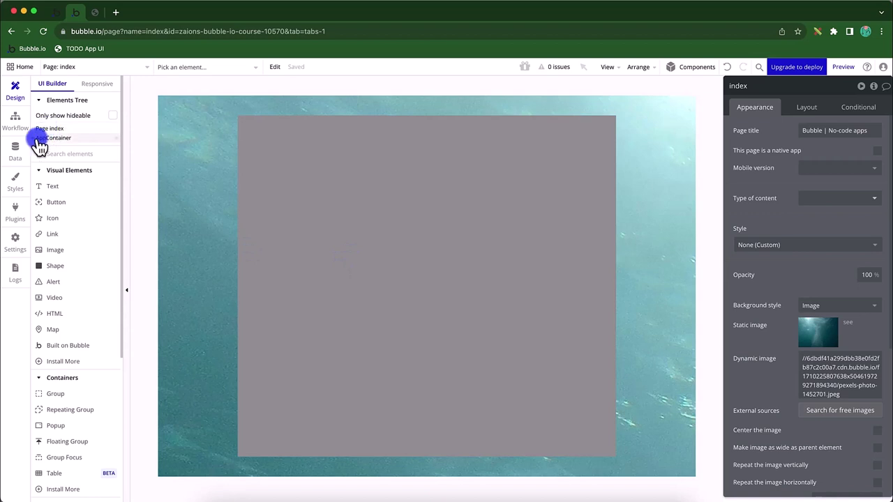
left_click(52, 137)
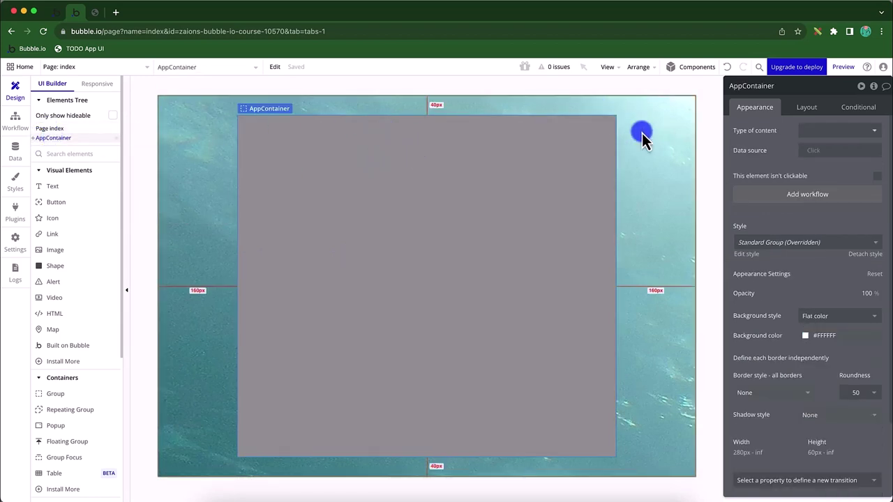
left_click(36, 139)
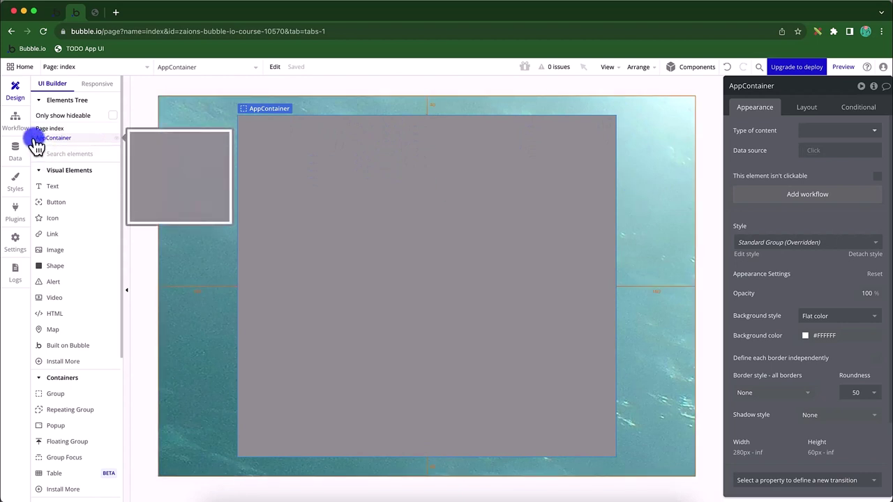
left_click(33, 140)
left_click(73, 150)
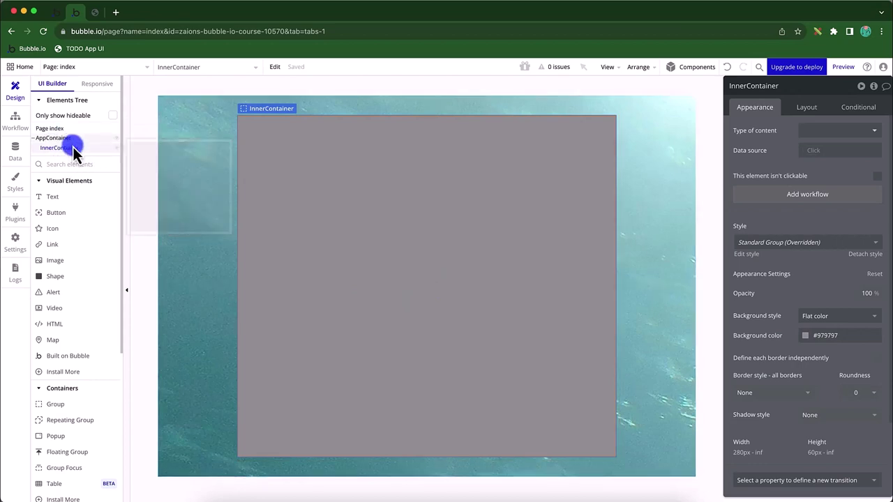
Step: Check the sidebar and content containers in the VS Code outline against InnerContainer in Bubble's elements tree
key("super+Tab")
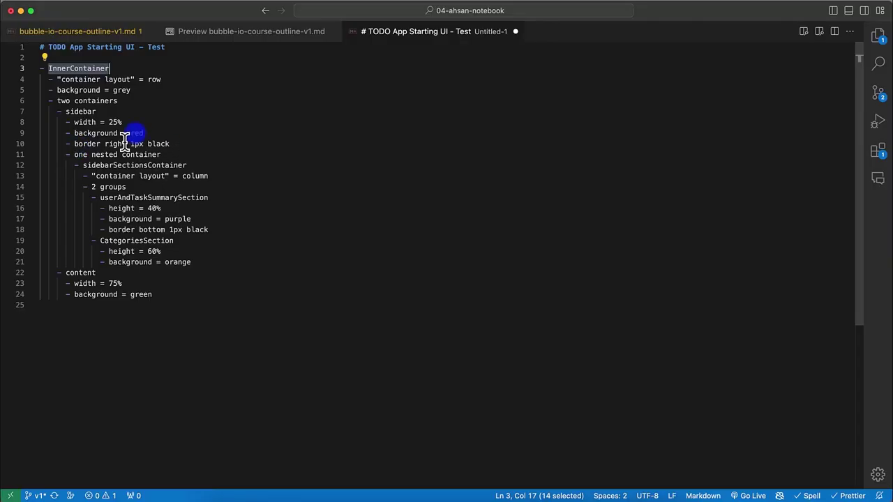
double_click(67, 113)
double_click(79, 274)
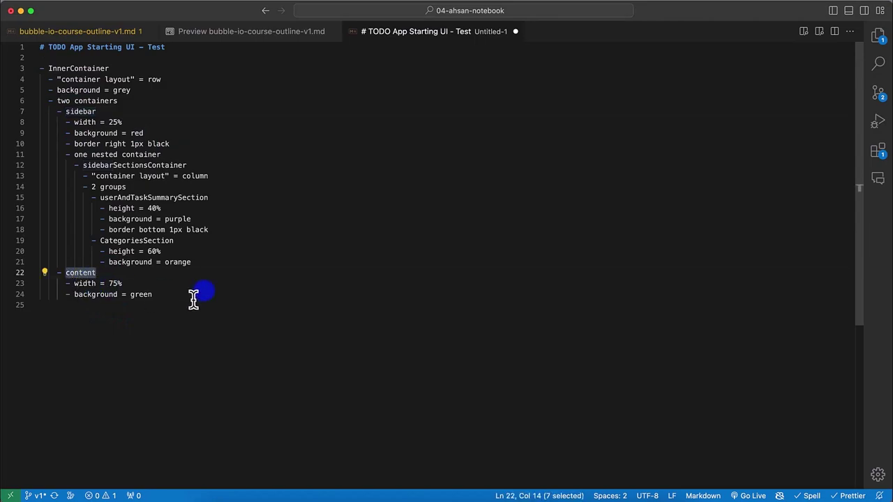
key("super+Tab")
left_click_drag(60, 143, 61, 149)
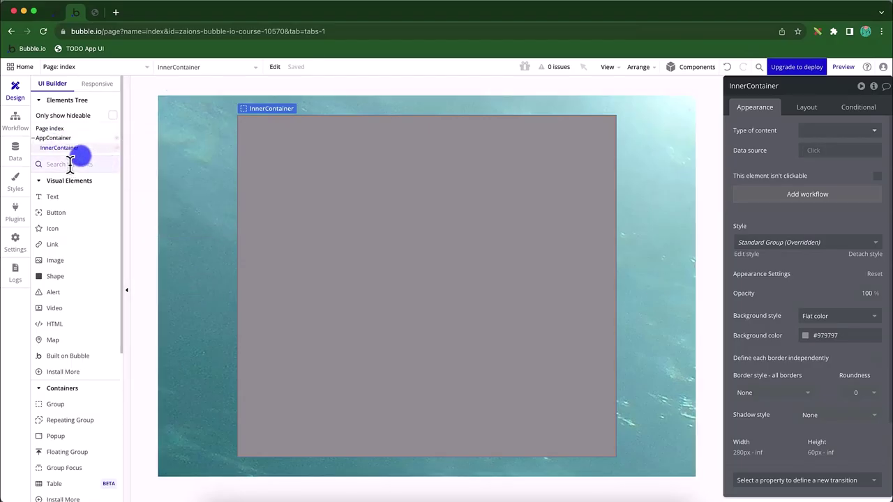
key("super+Tab")
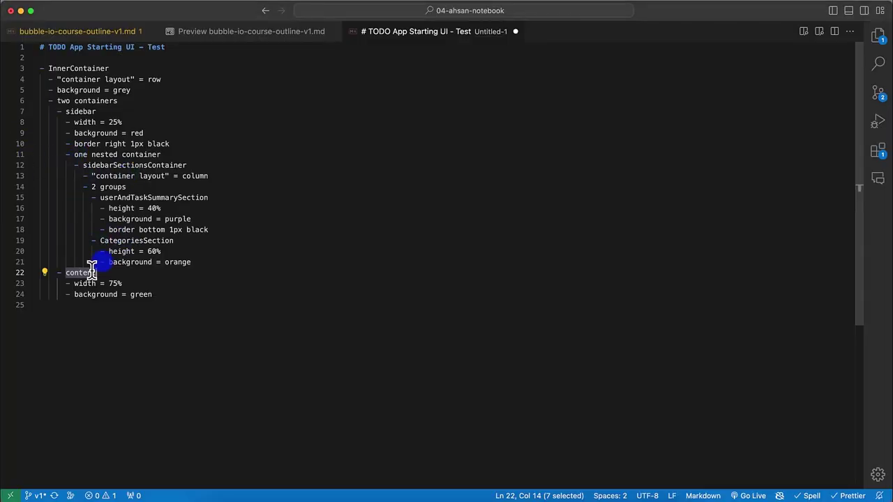
Step: Switch back to Bubble and set InnerContainer's border roundness to 50
key("super+Tab")
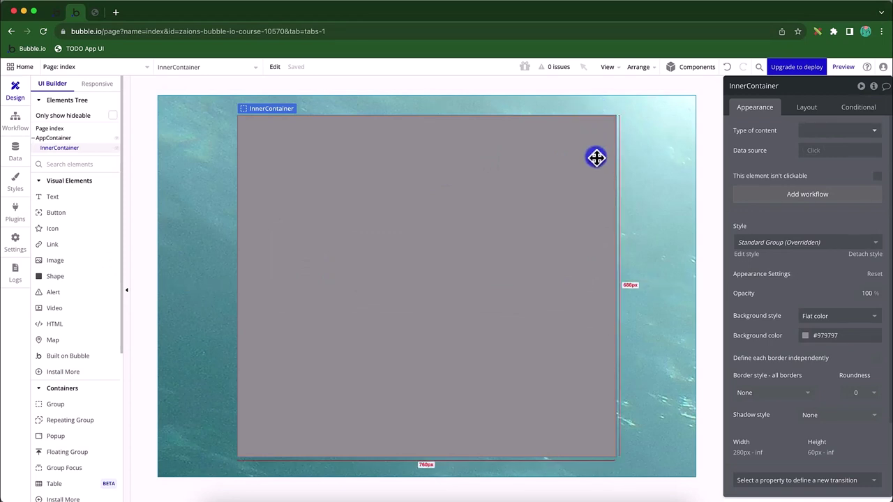
mouse_move(600, 125)
left_mouse_down()
mouse_move(578, 115)
mouse_move(600, 127)
left_mouse_up()
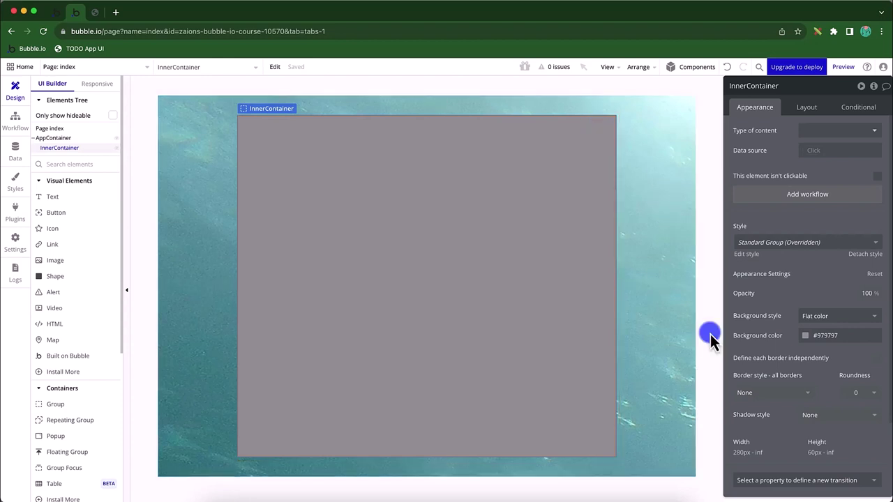
left_click(860, 395)
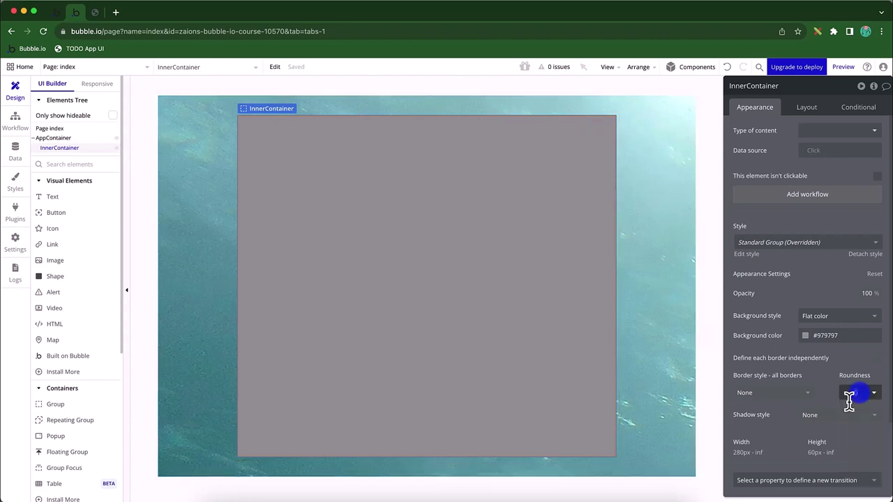
left_click(875, 392)
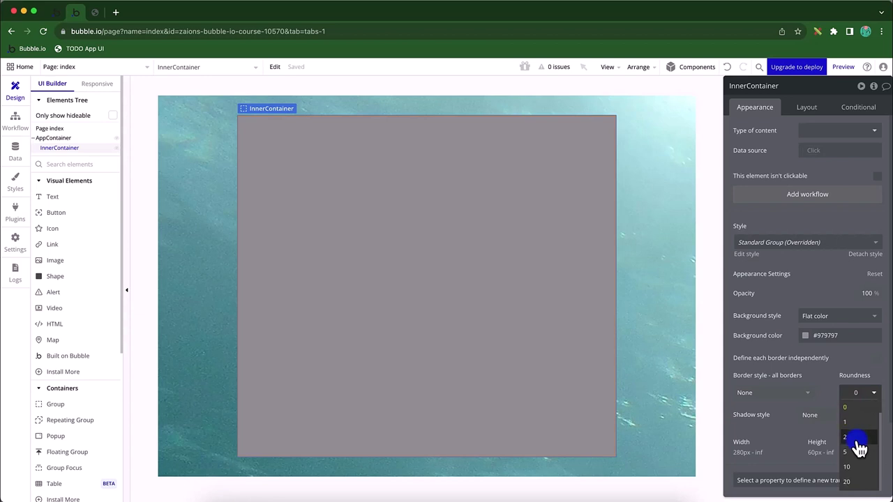
left_click(858, 393)
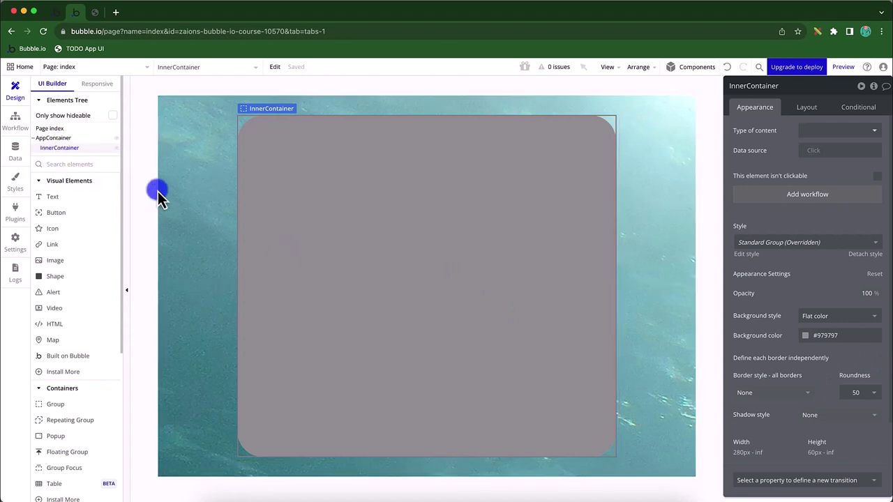
Step: Add two groups side by side inside InnerContainer and name the first one SidebarContainer
mouse_move(51, 140)
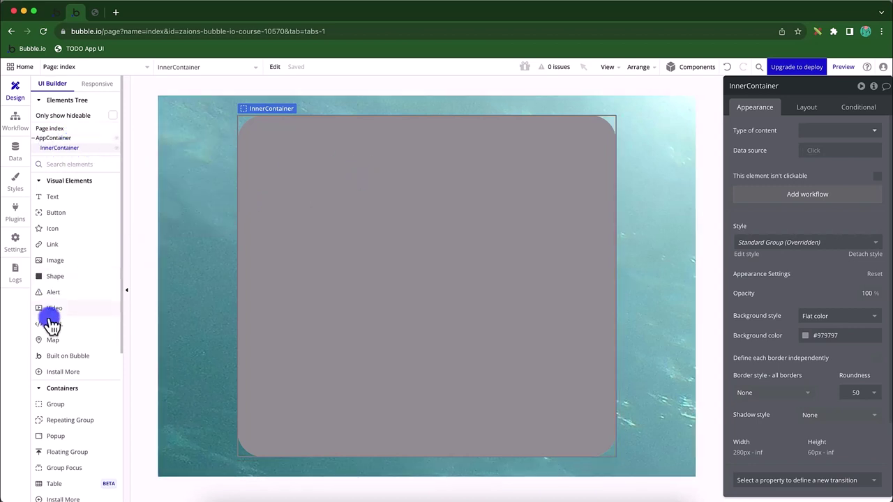
left_click(427, 496)
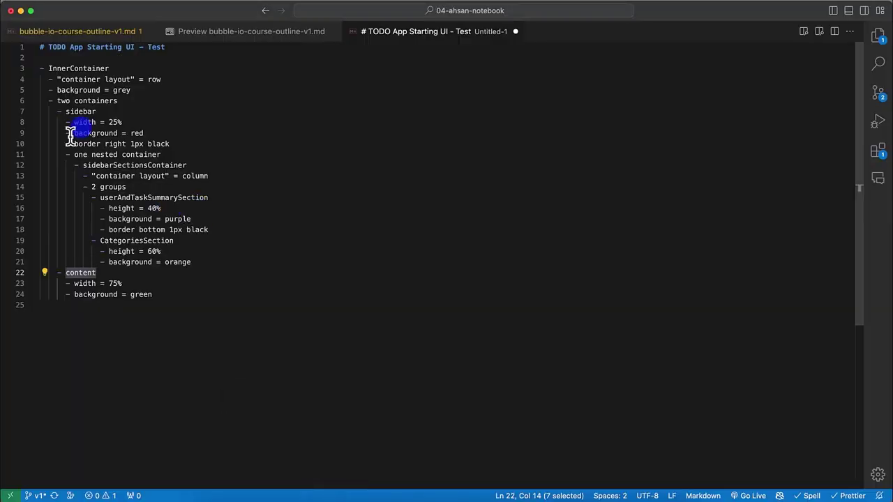
key("super+Tab")
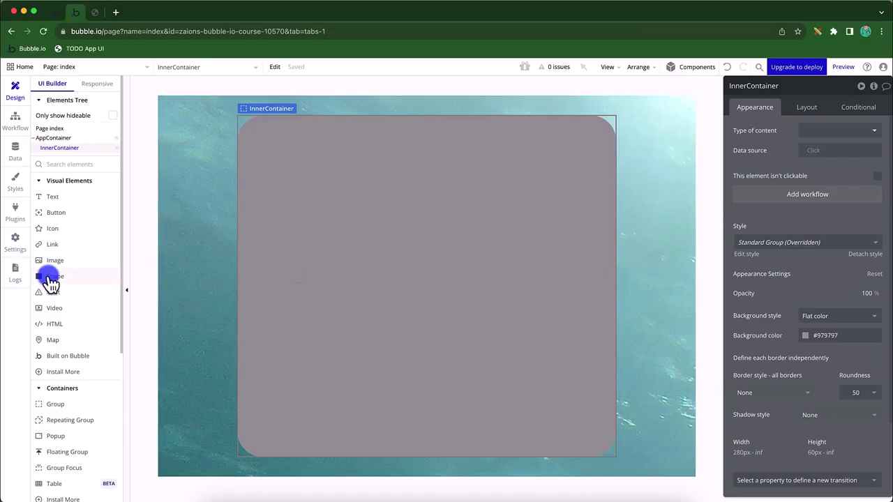
left_click_drag(60, 409, 394, 246)
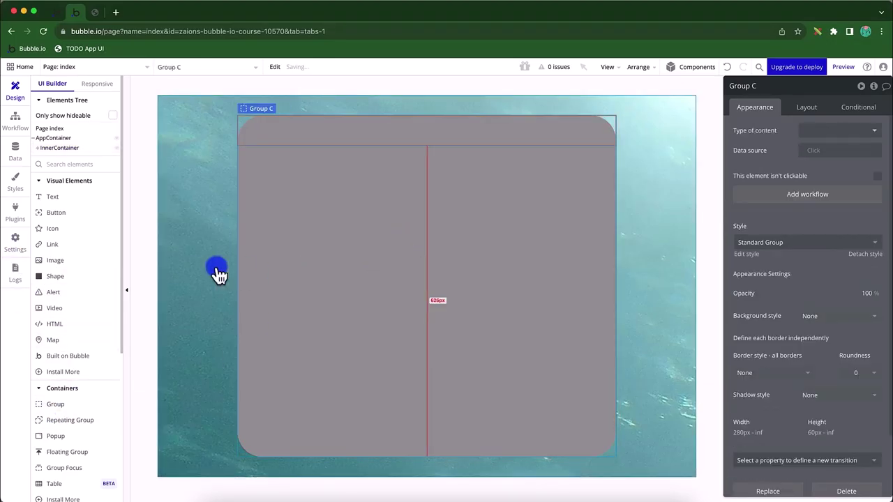
left_click_drag(56, 411, 421, 193)
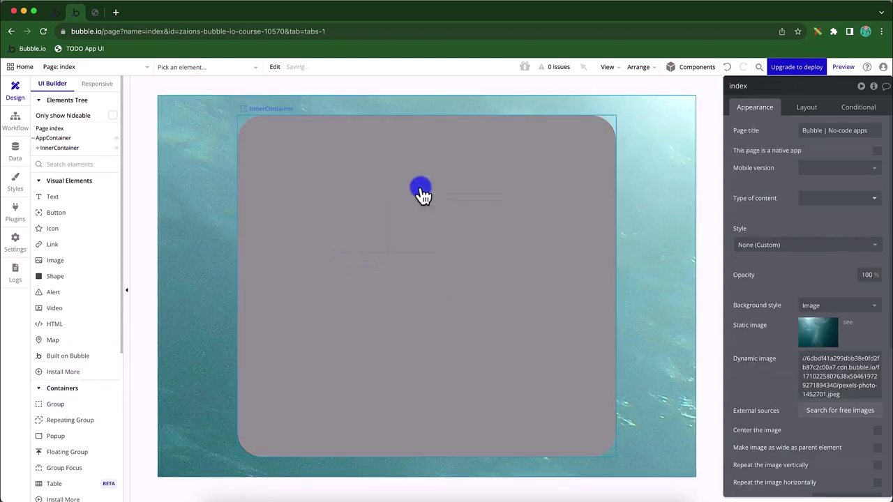
left_click_drag(313, 140, 258, 161)
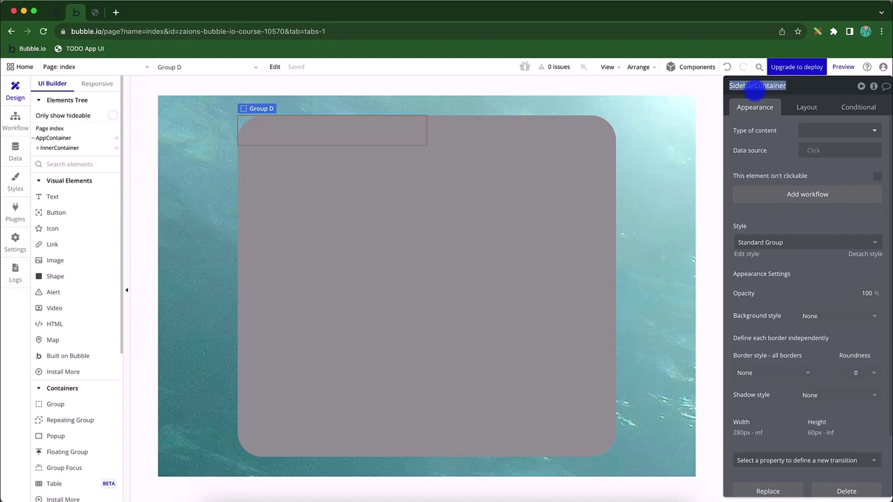
Step: Switch to the VS Code outline and rename the sidebar entry SidebarContainer and the content entry ContentContainer
left_click(431, 496)
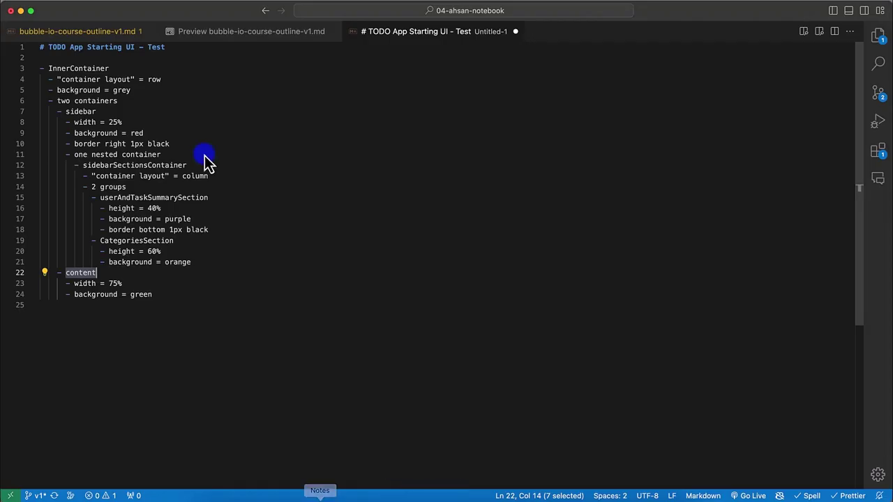
double_click(77, 111)
key("Right")
type("Container")
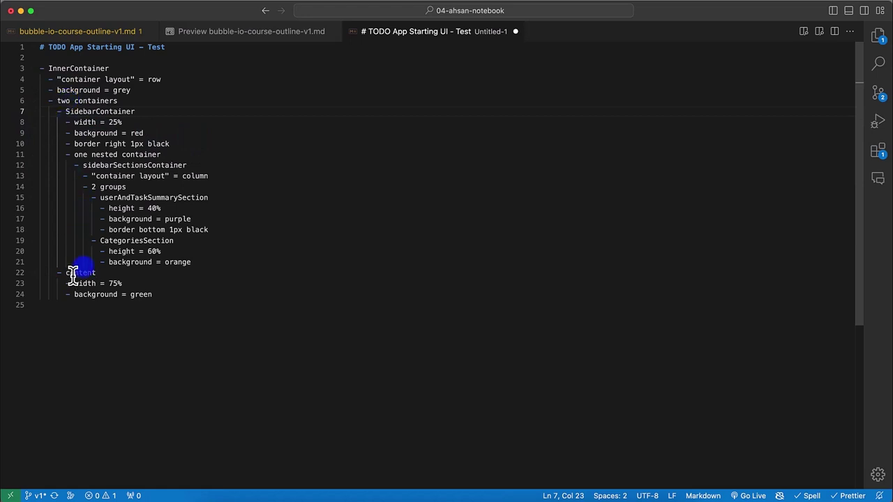
type("Contain")
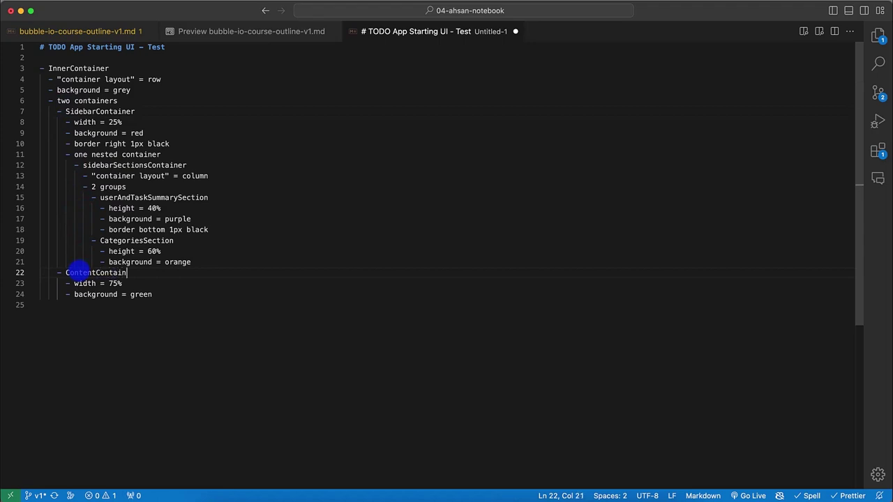
Step: Copy the name ContentContainer from the outline, return to Bubble and rename the second group with it
double_click(78, 272)
key("super+Tab")
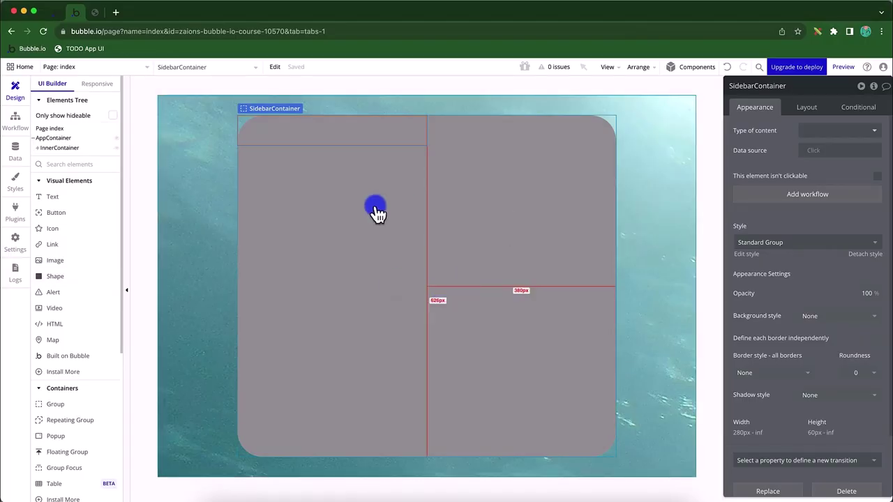
left_click(480, 141)
left_click(788, 112)
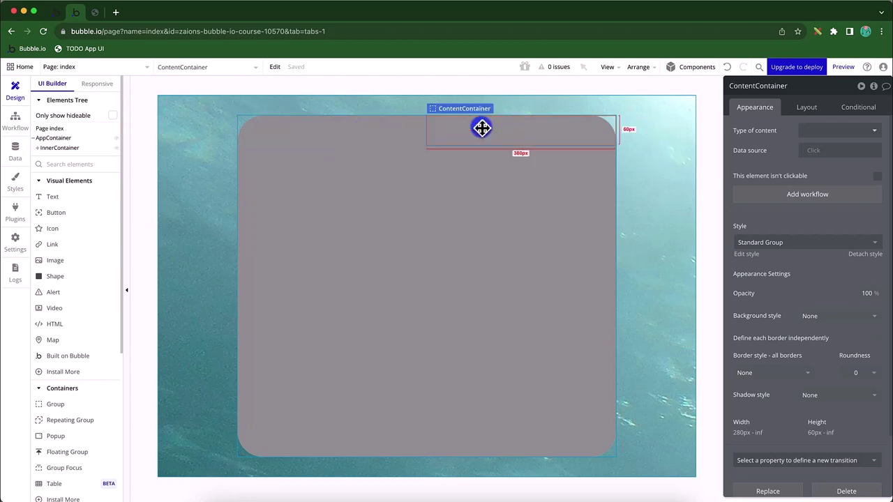
Step: Make SidebarContainer fixed-width and set its width to 25%
left_click(374, 132)
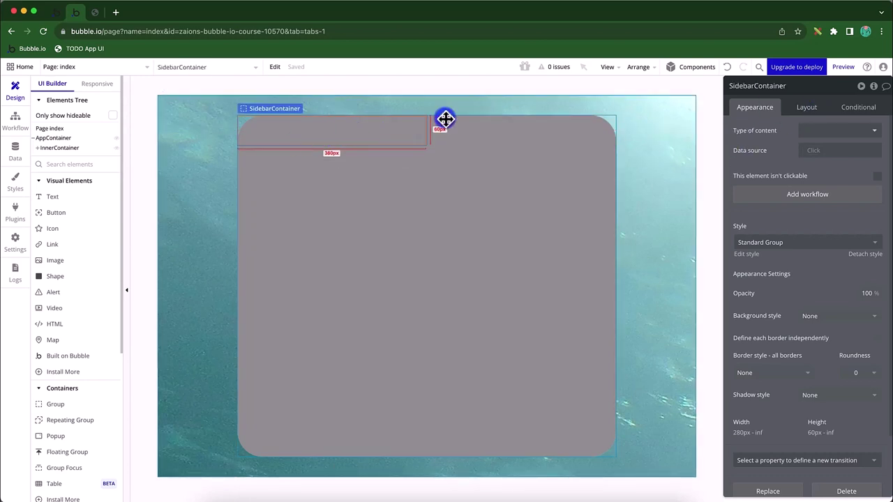
left_click(812, 113)
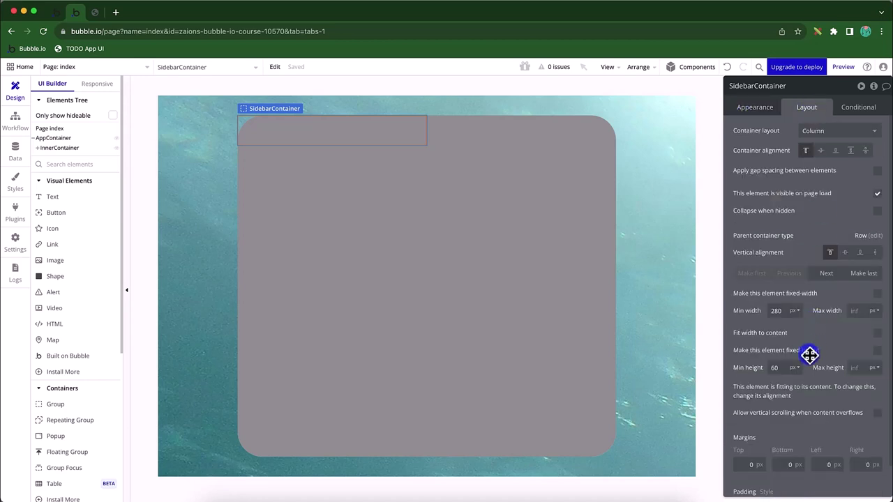
left_click(772, 314)
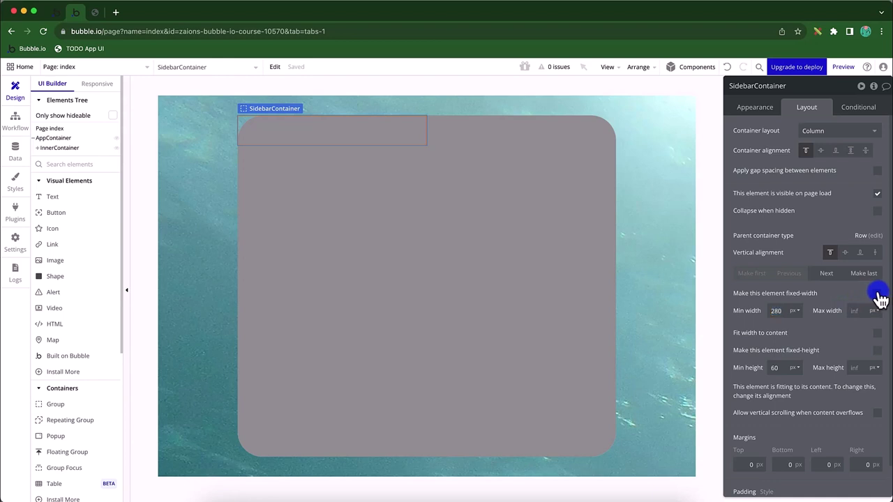
left_click(877, 294)
left_click(774, 312)
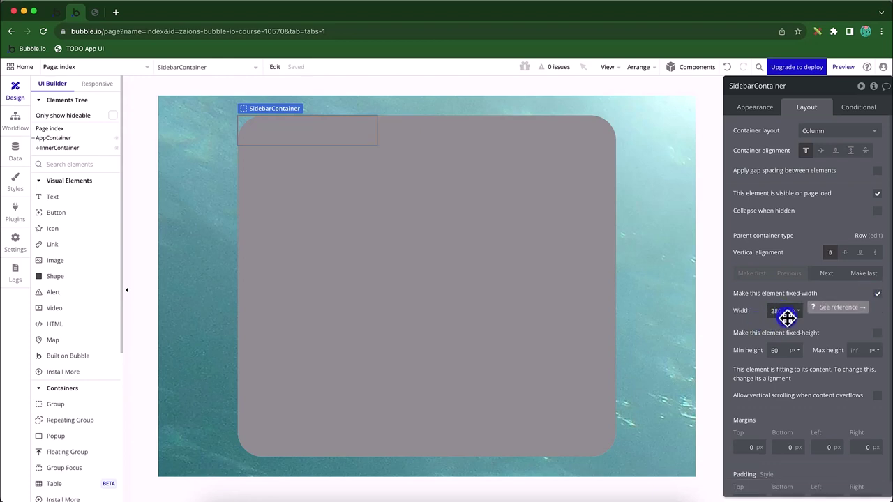
left_click(819, 329)
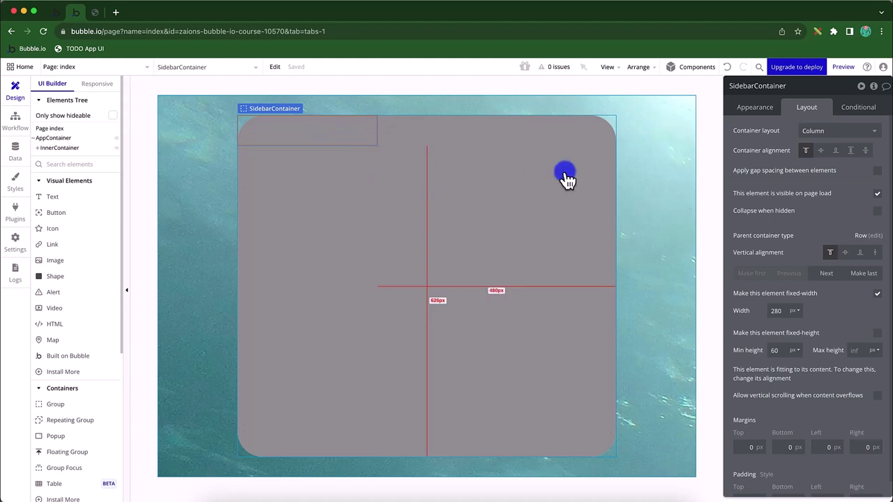
left_click(793, 340)
left_click(776, 312)
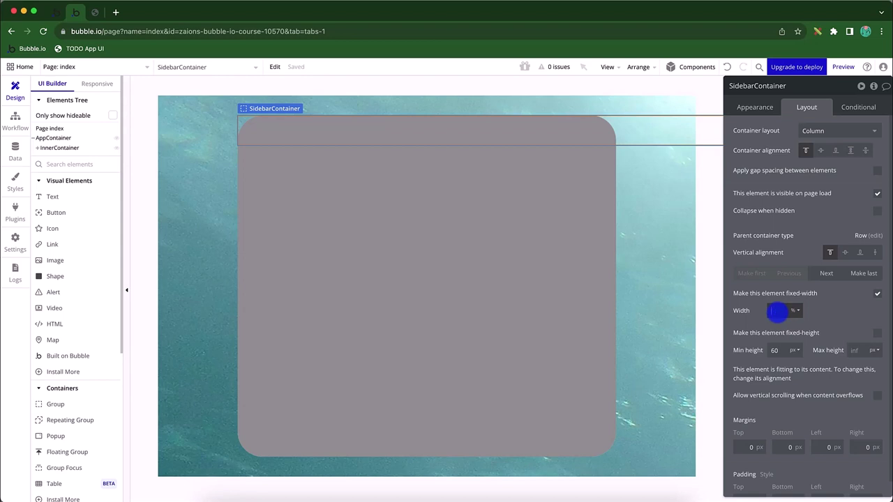
type("5")
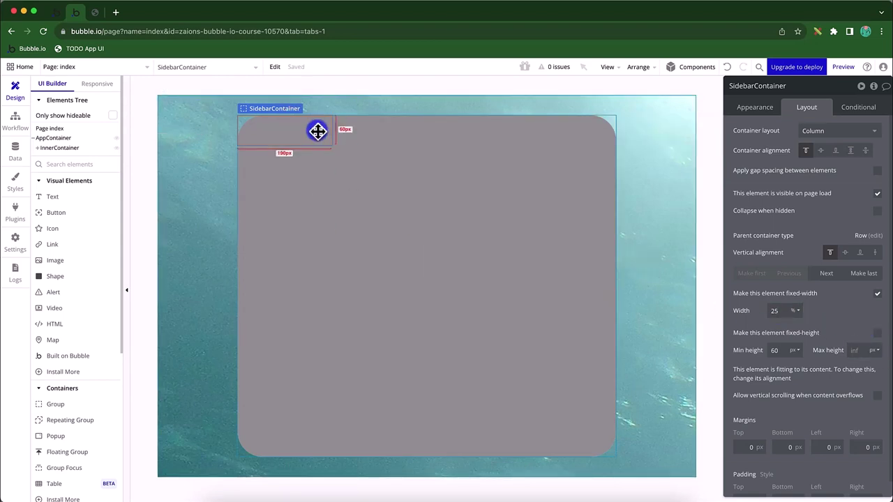
Step: Set SidebarContainer's width to 35% and select the ContentContainer beside it
left_click(782, 314)
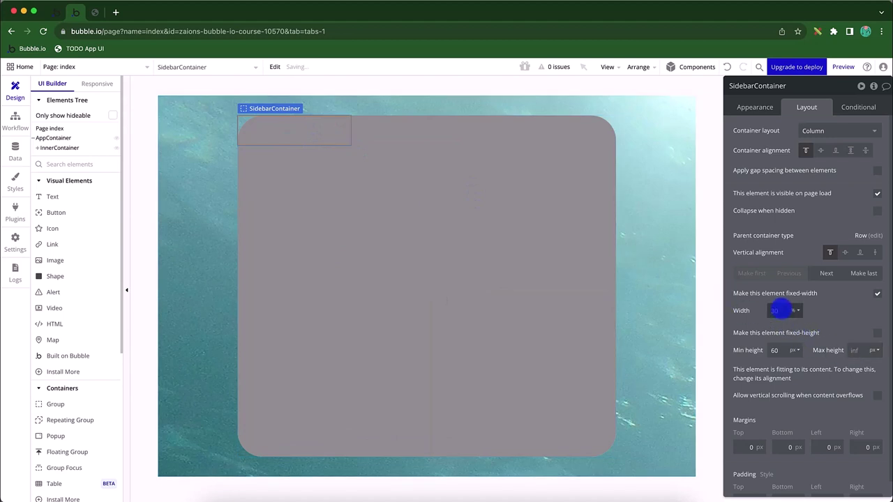
mouse_move(780, 311)
left_mouse_down()
mouse_move(760, 313)
mouse_move(786, 313)
mouse_move(769, 319)
left_mouse_up()
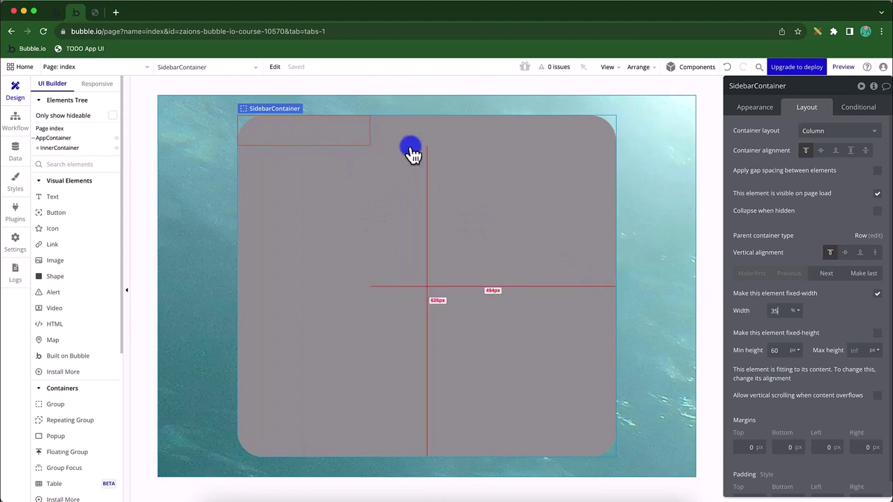
left_click(454, 131)
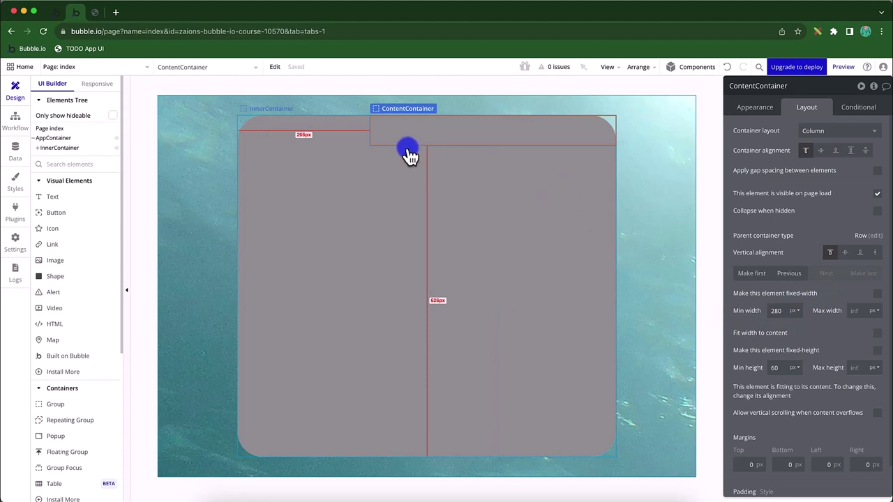
left_click(331, 128)
left_click(466, 132)
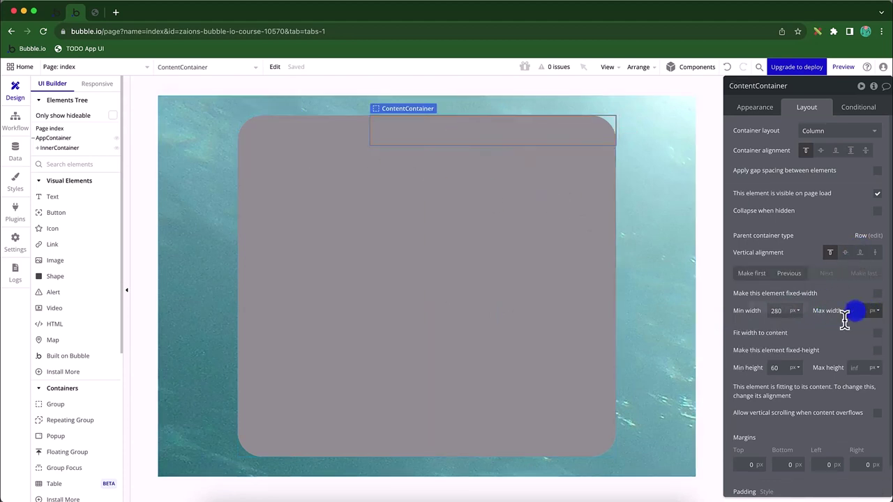
left_click(877, 295)
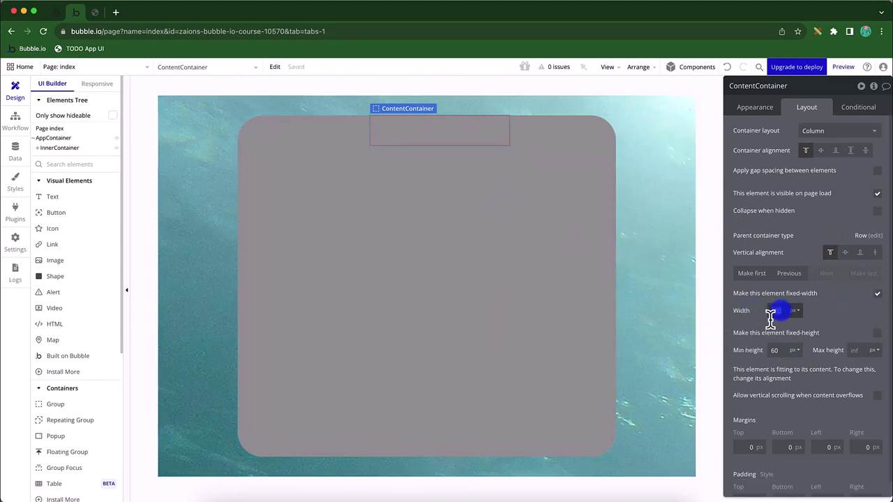
left_click(771, 312)
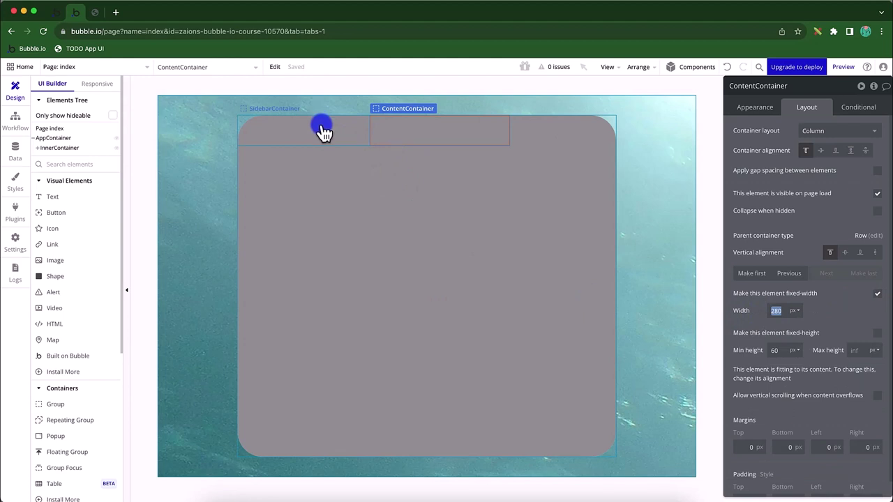
left_click(776, 311)
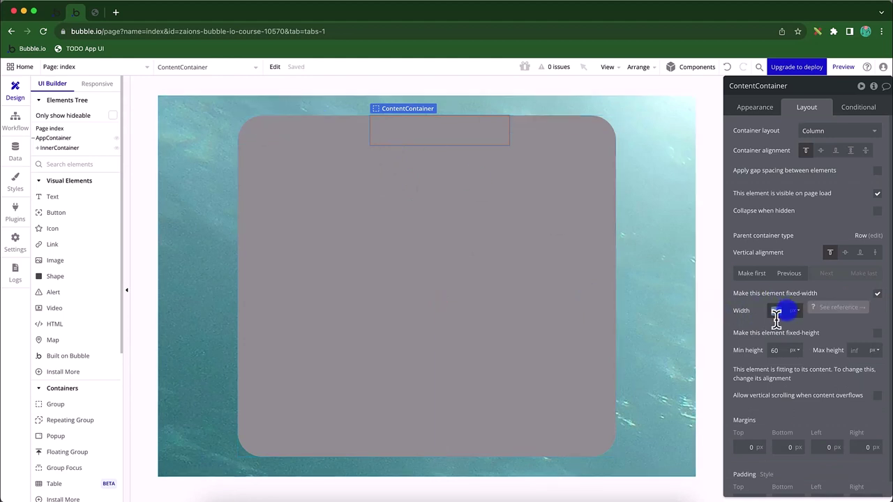
left_click(878, 297)
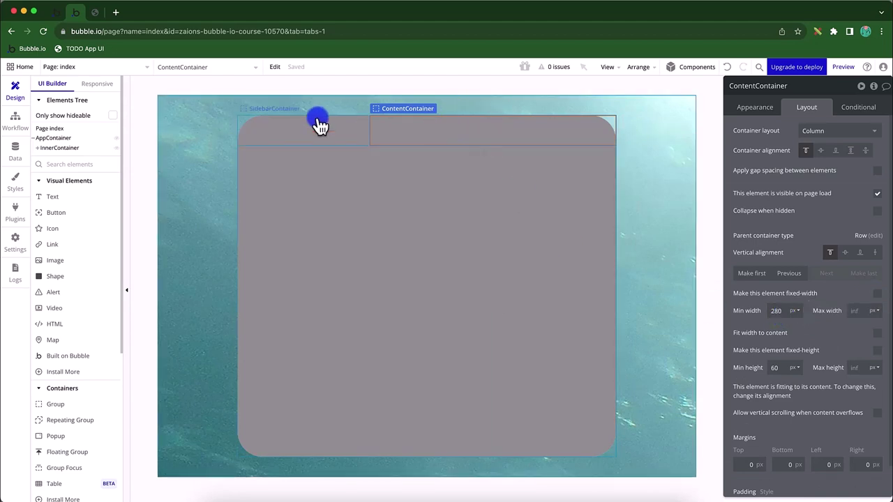
Step: Check the VS Code outline, then return to Bubble and give ContentContainer a flat bright green background
key("super+Tab")
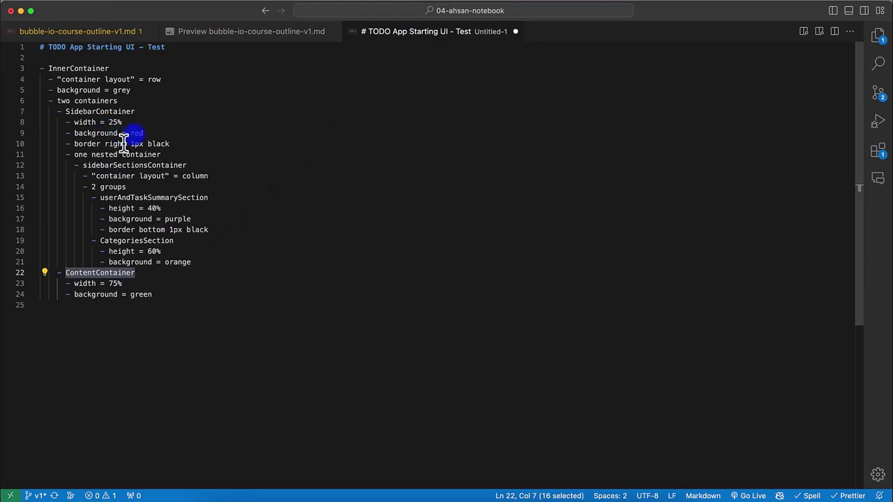
key("super+Tab")
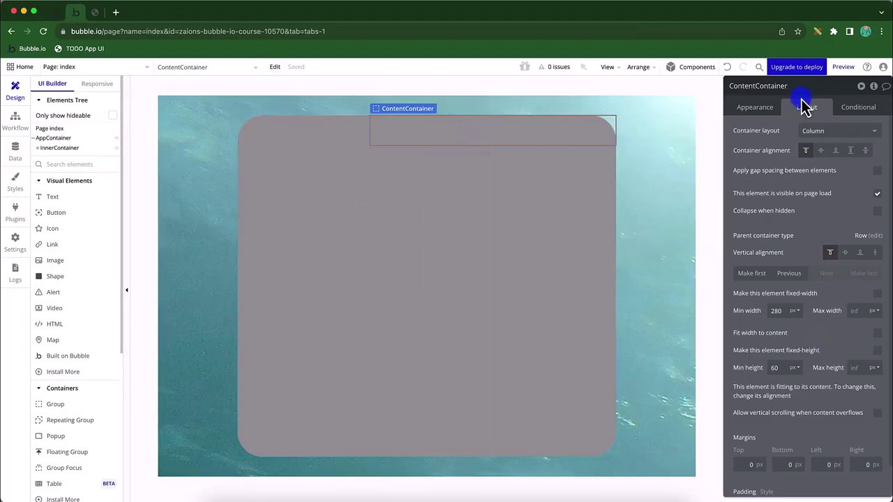
left_click(764, 111)
left_click(830, 318)
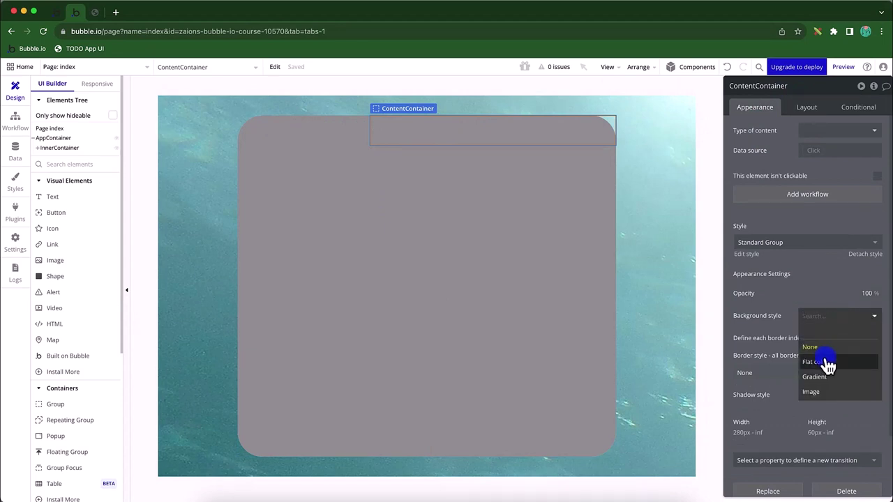
left_click(826, 360)
left_click(824, 336)
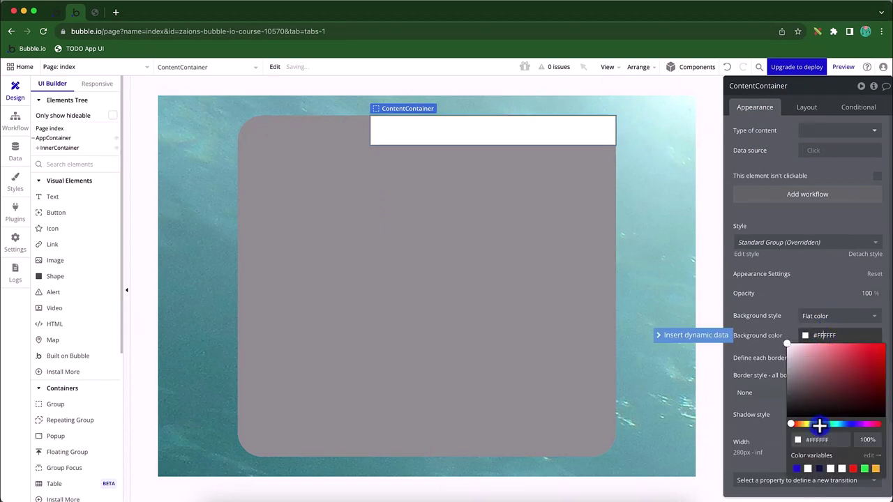
left_click(821, 424)
left_click_drag(823, 399, 872, 351)
Step: Give SidebarContainer a flat color background of red #FF0000
left_click(339, 123)
left_click(830, 316)
left_click(825, 361)
left_click(824, 335)
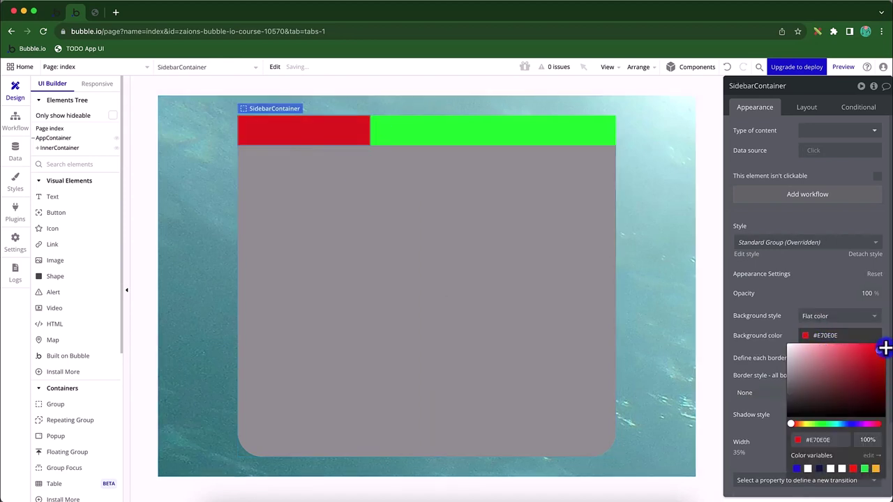
left_click(816, 289)
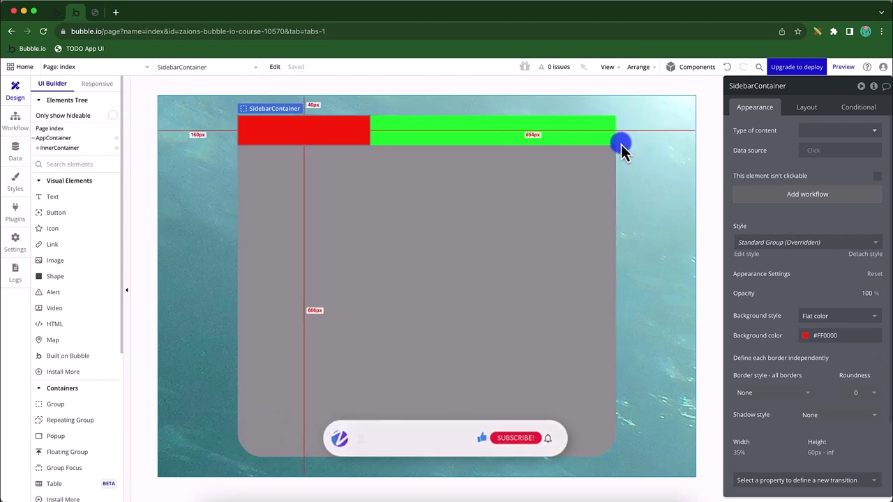
Step: Set SidebarContainer's border roundness to 50 on all corners
left_click(858, 394)
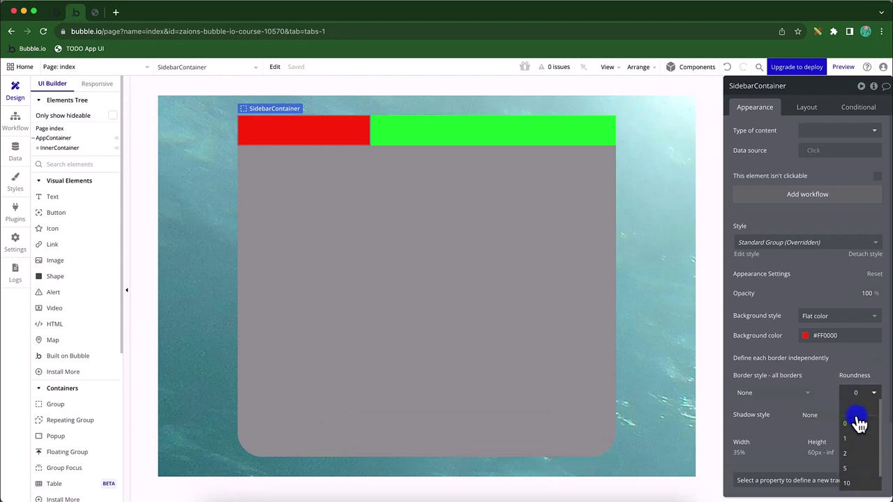
key("Return")
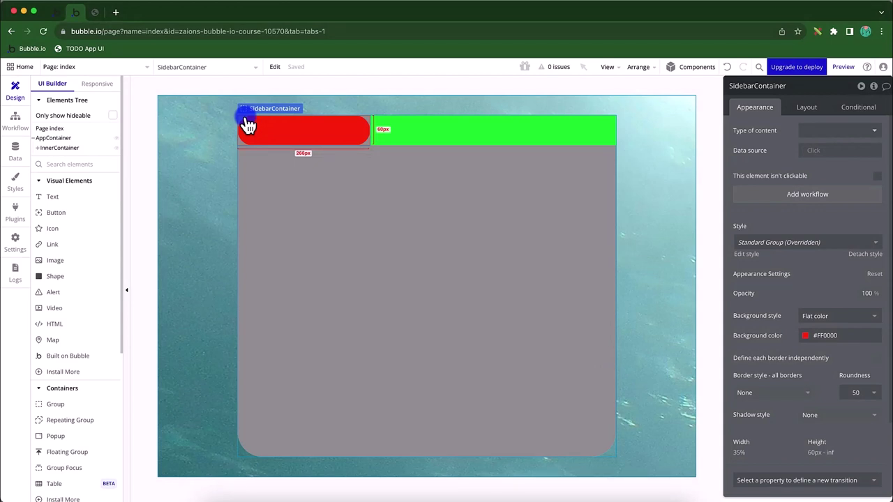
left_click_drag(248, 126, 682, 314)
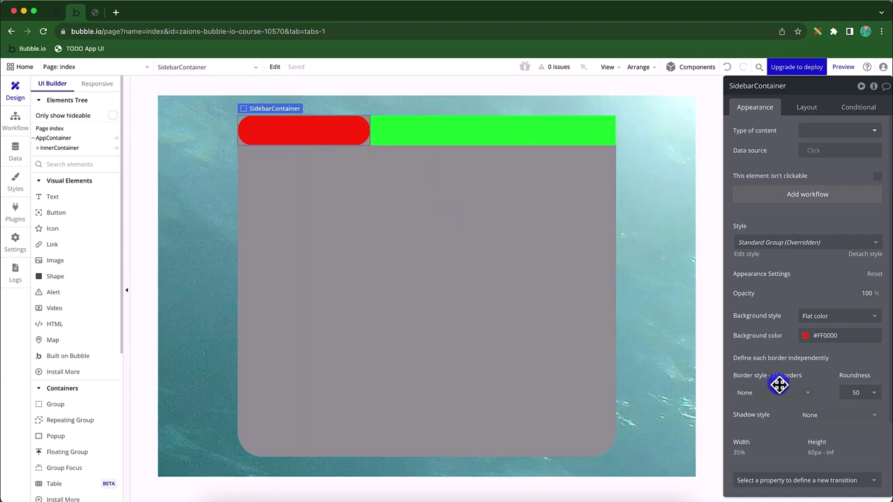
Step: Define SidebarContainer's borders independently and set only its top-left corner roundness to 50
scroll(750, 375, "down", 3)
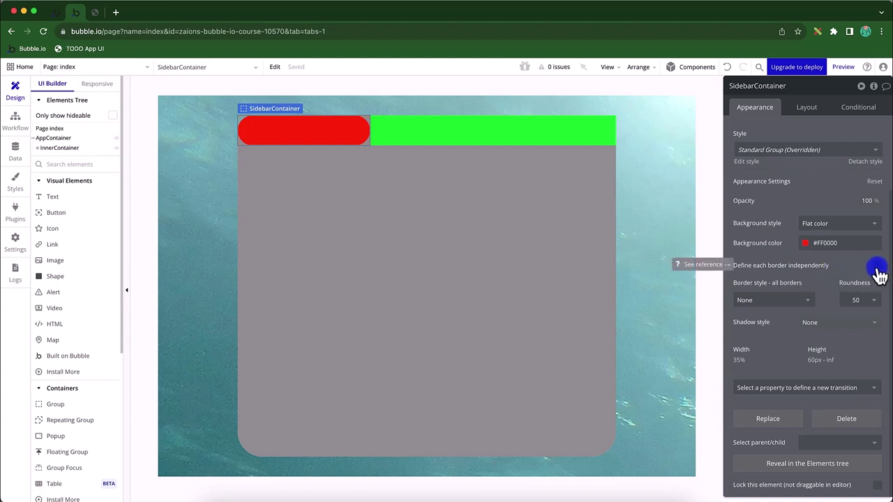
left_click(878, 266)
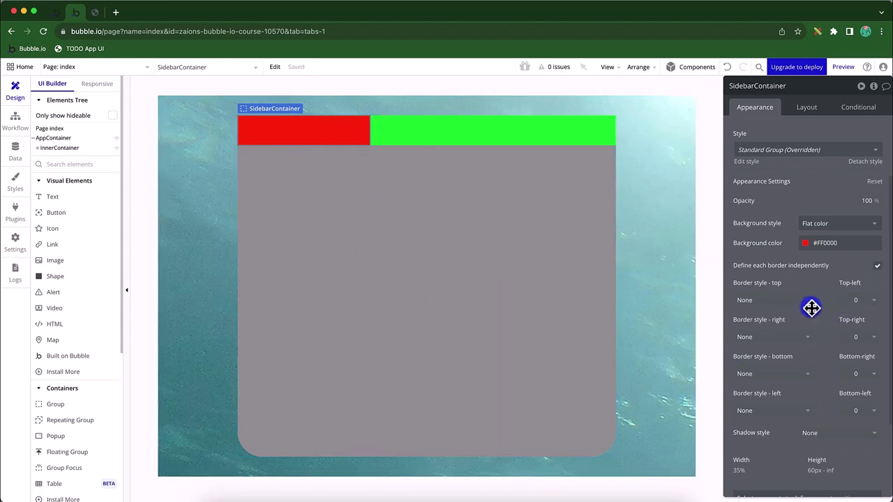
left_click_drag(813, 307, 697, 346)
left_click(861, 300)
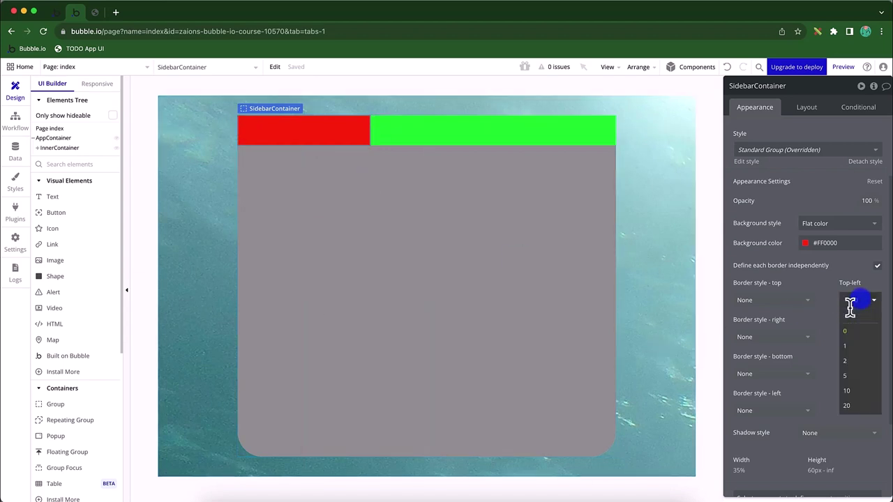
left_click(817, 282)
scroll(813, 367, "down", 1)
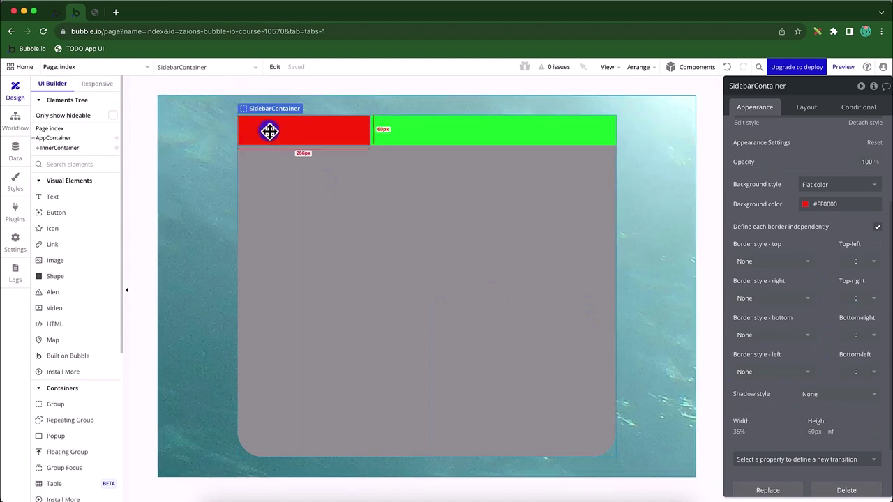
left_click(855, 261)
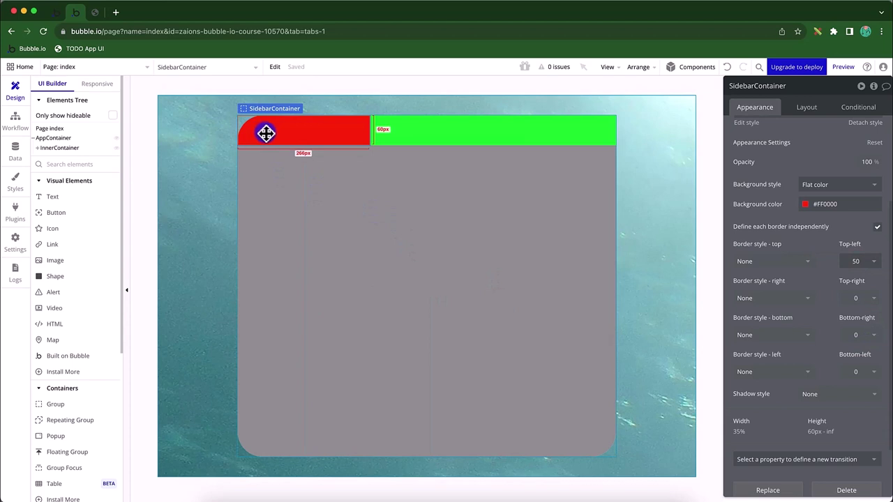
Step: Select the green ContentContainer beside SidebarContainer to edit its appearance
left_click(592, 133)
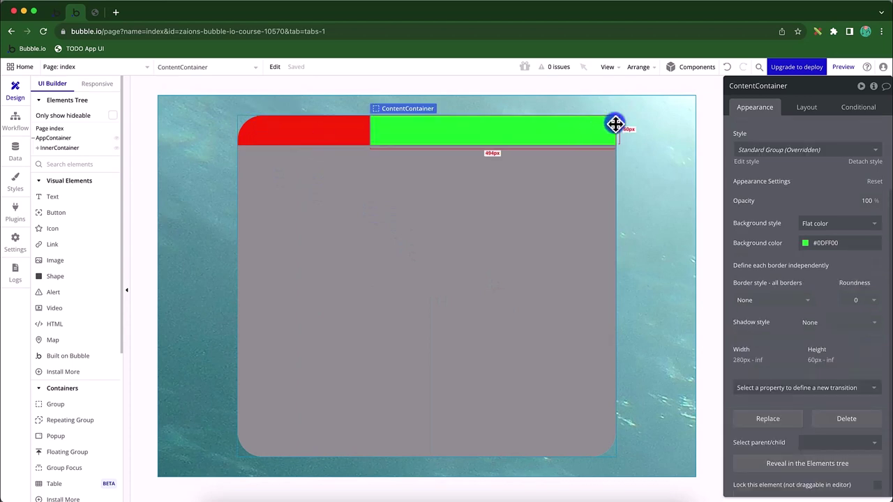